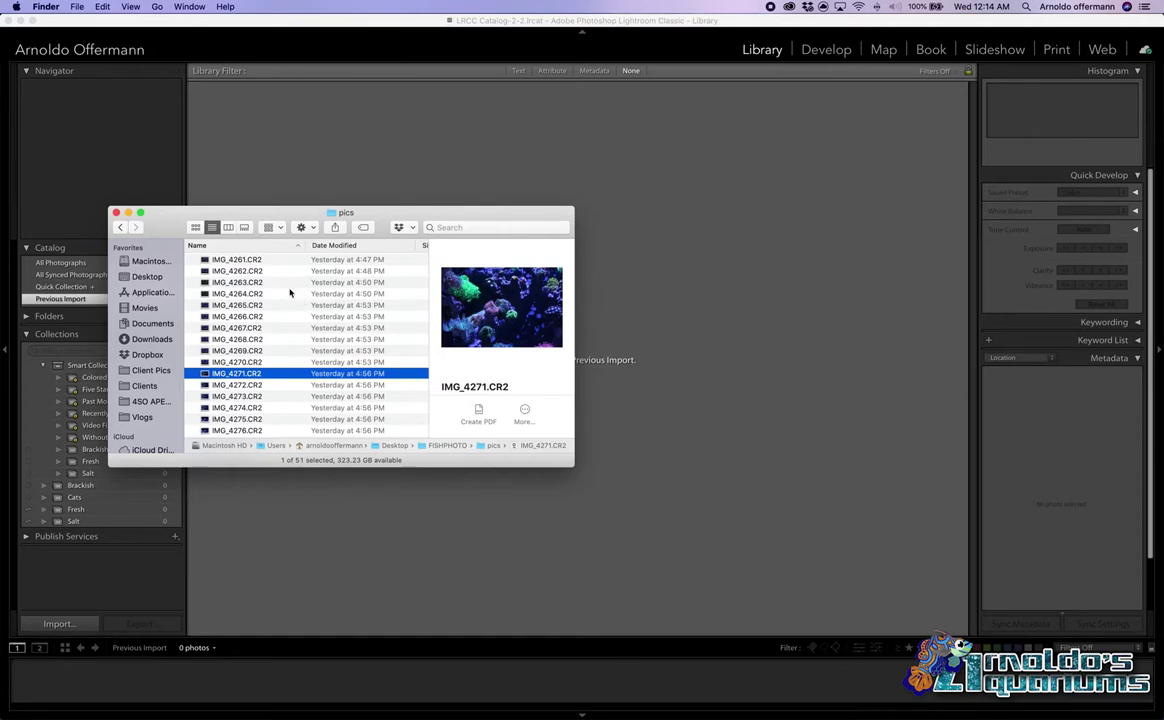
Select all 51 CR2 files in the Finder pics folder with Cmd+A
scroll(290, 293, right, 3)
scroll(275, 310, left, 3)
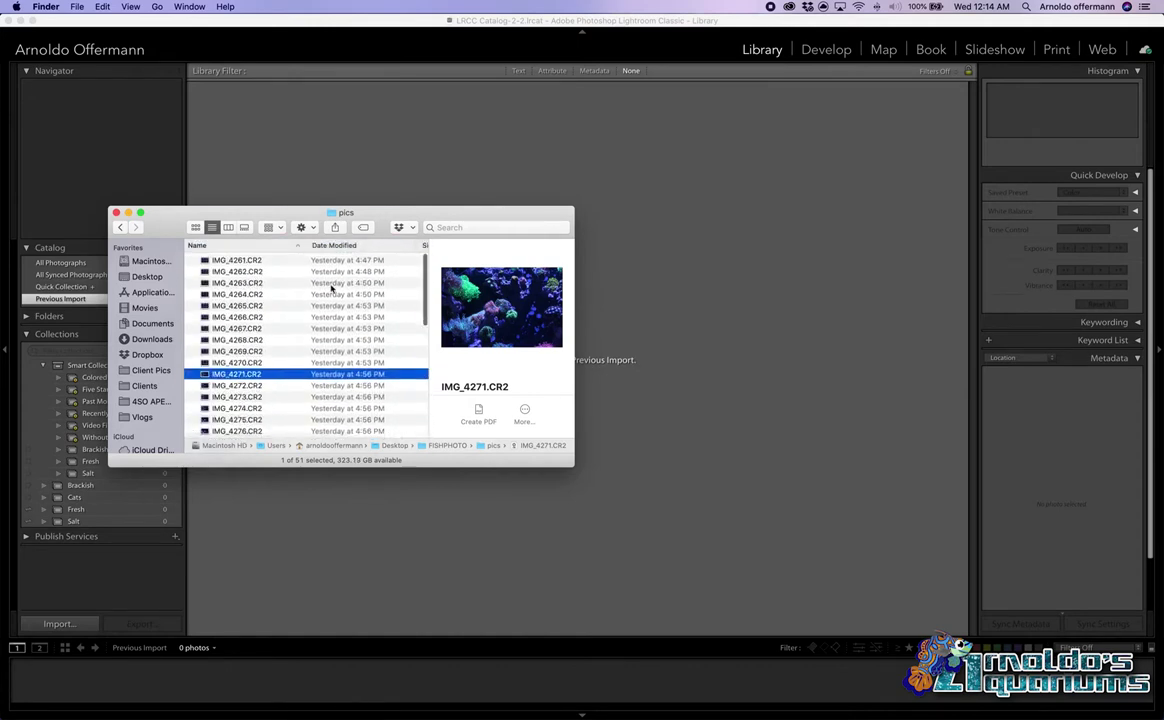
click(263, 327)
key(super+a)
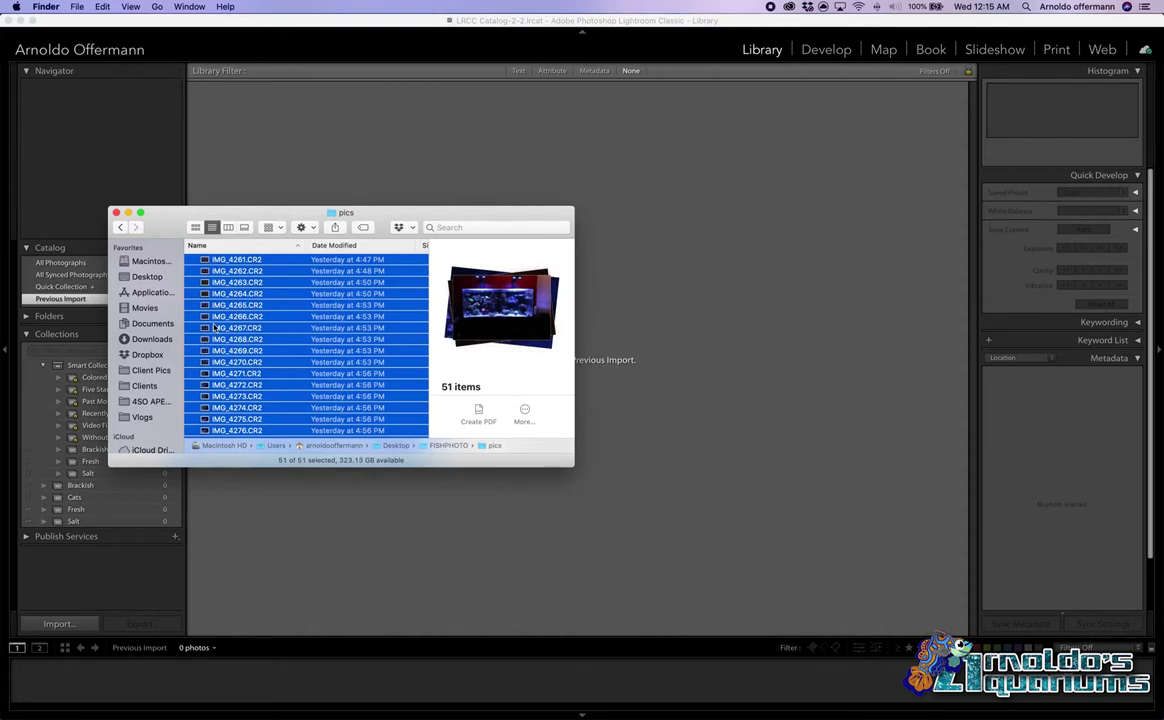
Import the 51 CR2 files by dragging them from Finder into Lightroom's Library
drag(214, 327, 103, 268)
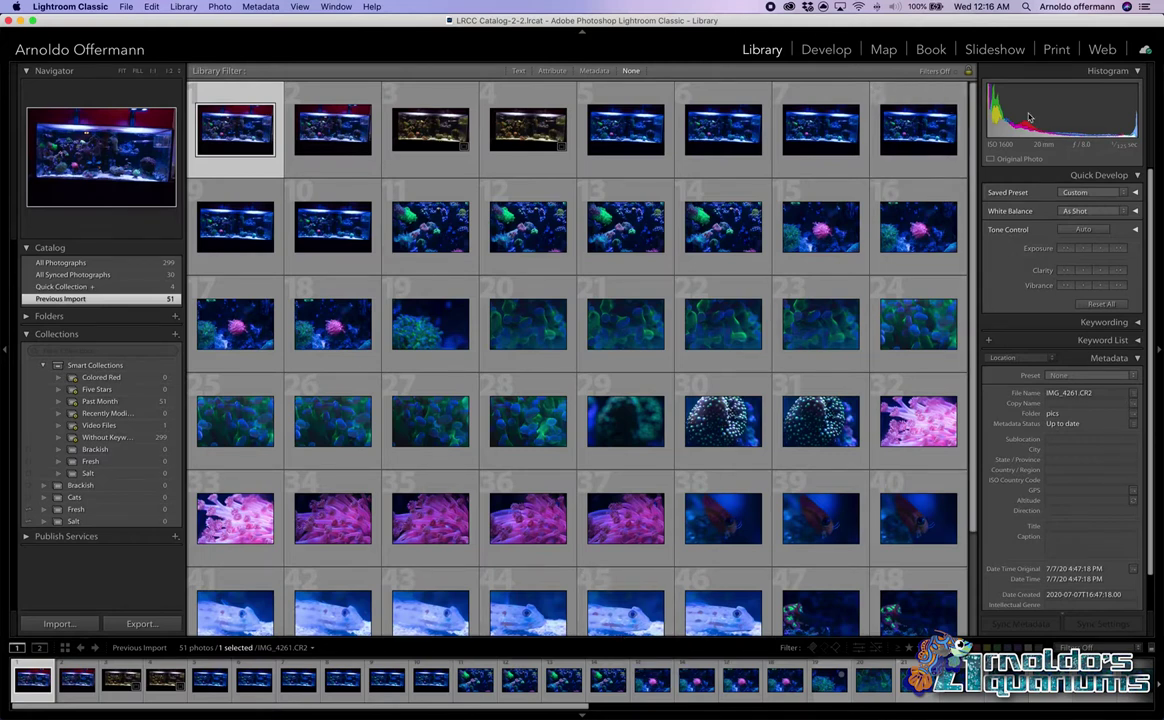
click(1138, 74)
click(1138, 74)
Open IMG_4261.CR2 in the Develop module and zoom in on the tank
click(829, 50)
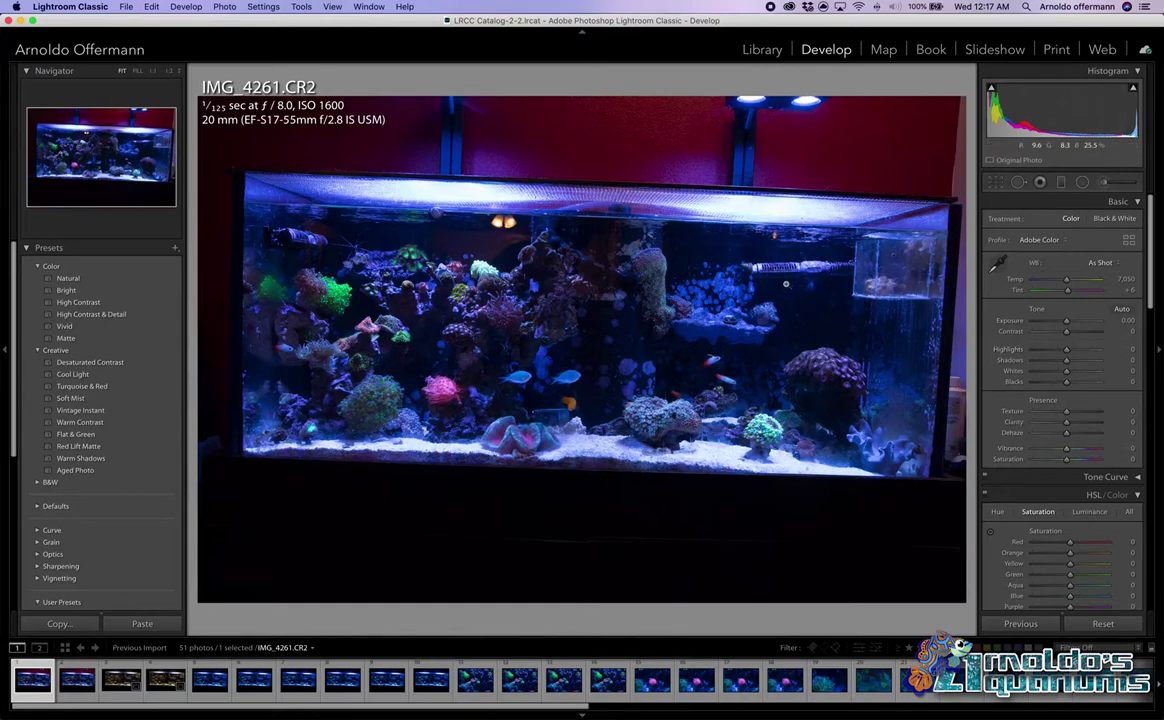
key(z)
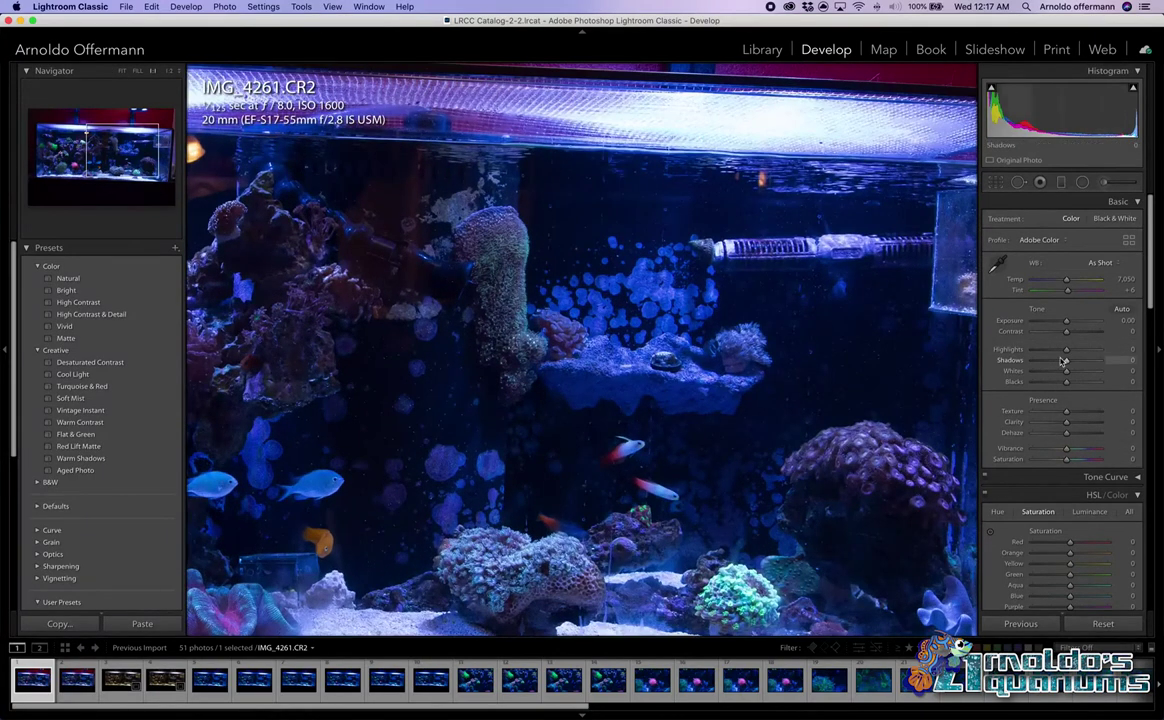
scroll(1063, 361, down, 10)
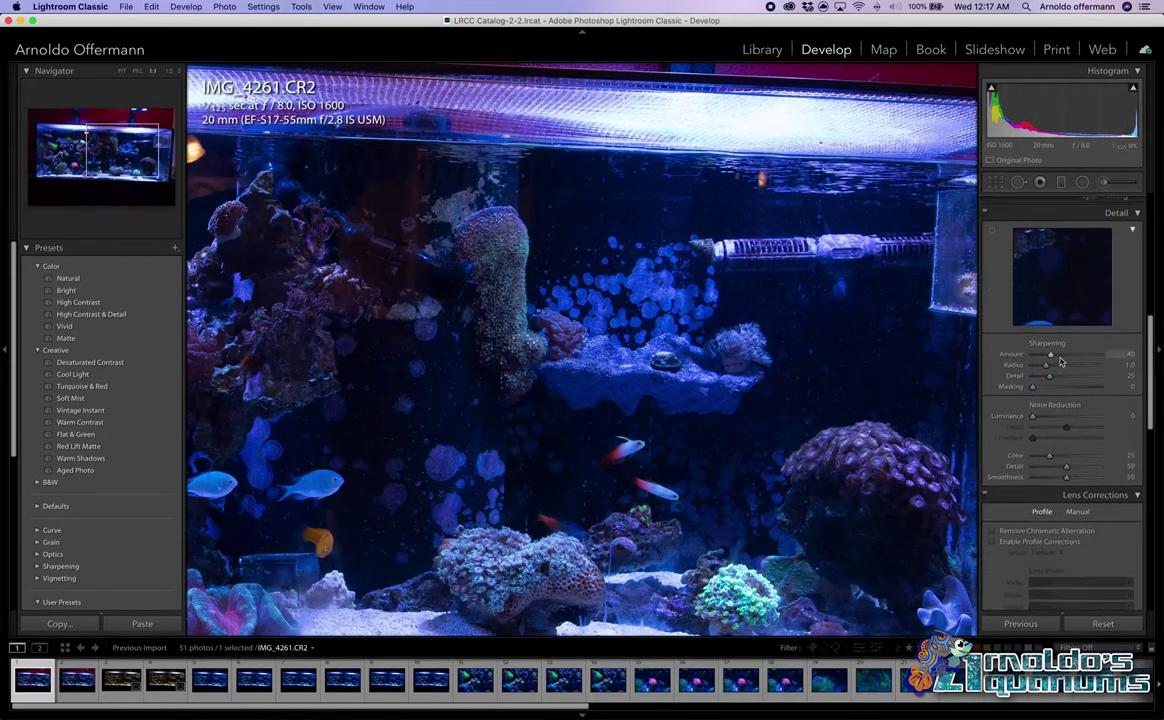
scroll(1063, 361, down, 10)
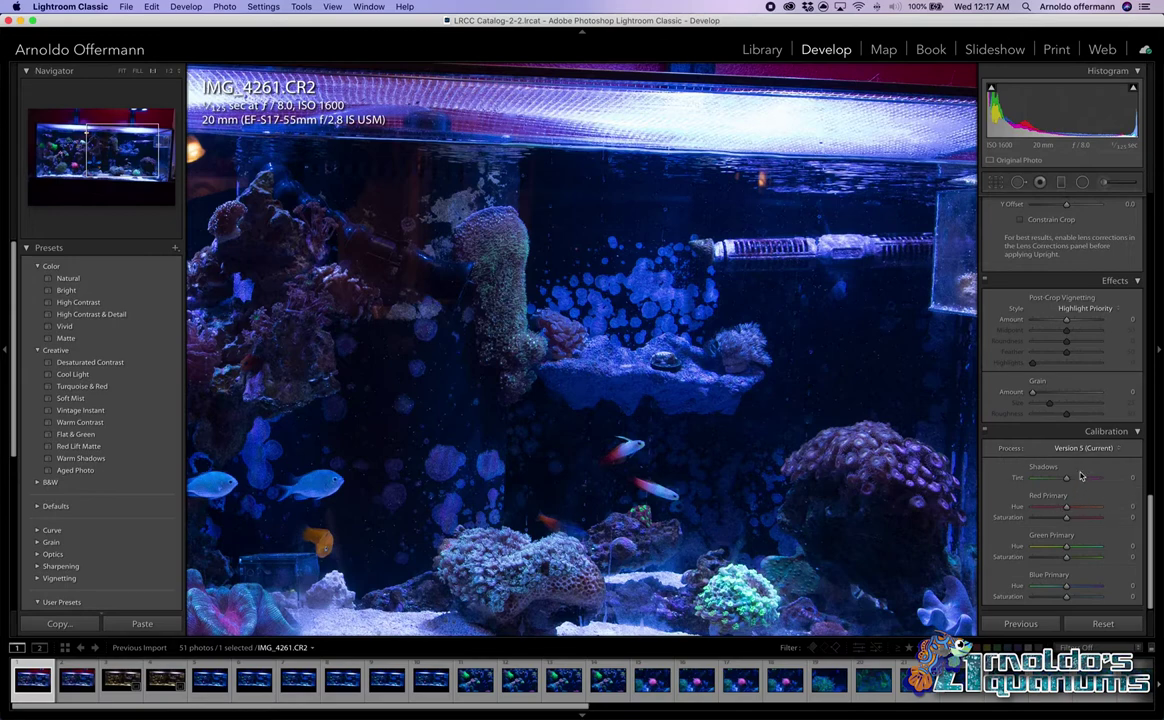
scroll(1086, 471, up, 15)
scroll(1078, 472, down, 1)
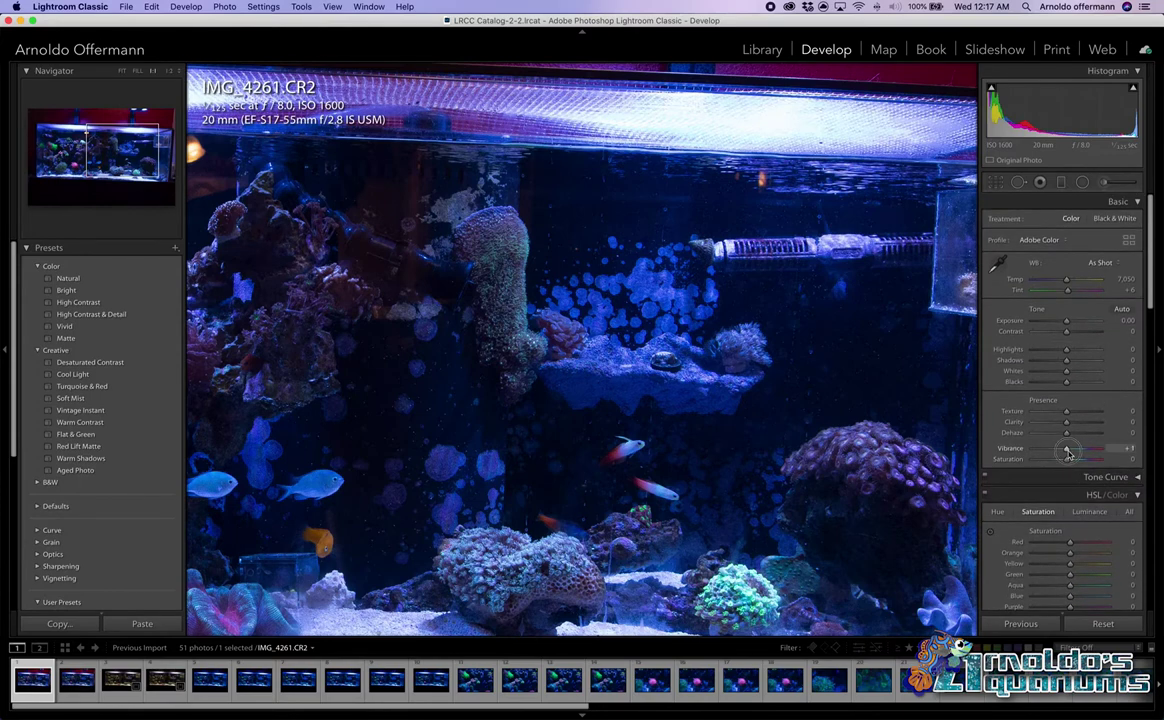
Raise IMG_4261's Vibrance to +12 and Saturation to +19
mouse_move(1067, 453)
mouse_down()
mouse_move(1108, 450)
mouse_move(1072, 454)
mouse_up()
drag(1066, 459, 1071, 462)
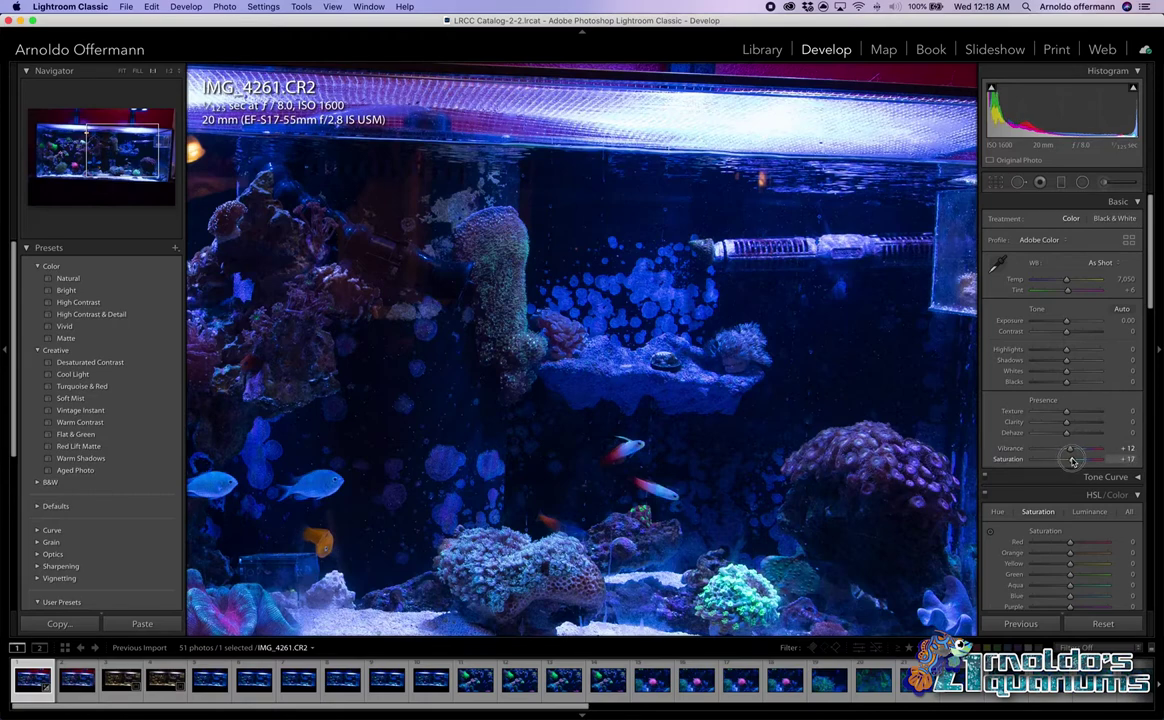
drag(1072, 461, 1078, 460)
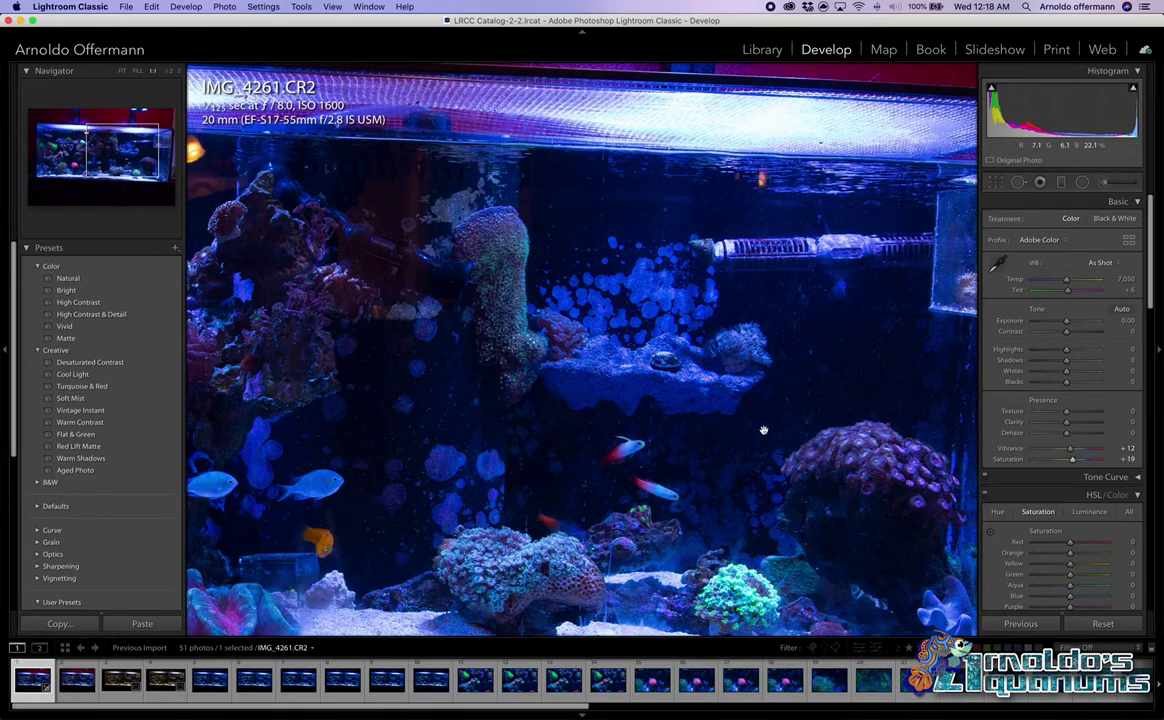
In the Detail panel, set Sharpening Amount to 57 and Luminance noise reduction to 20
scroll(763, 430, down, 3)
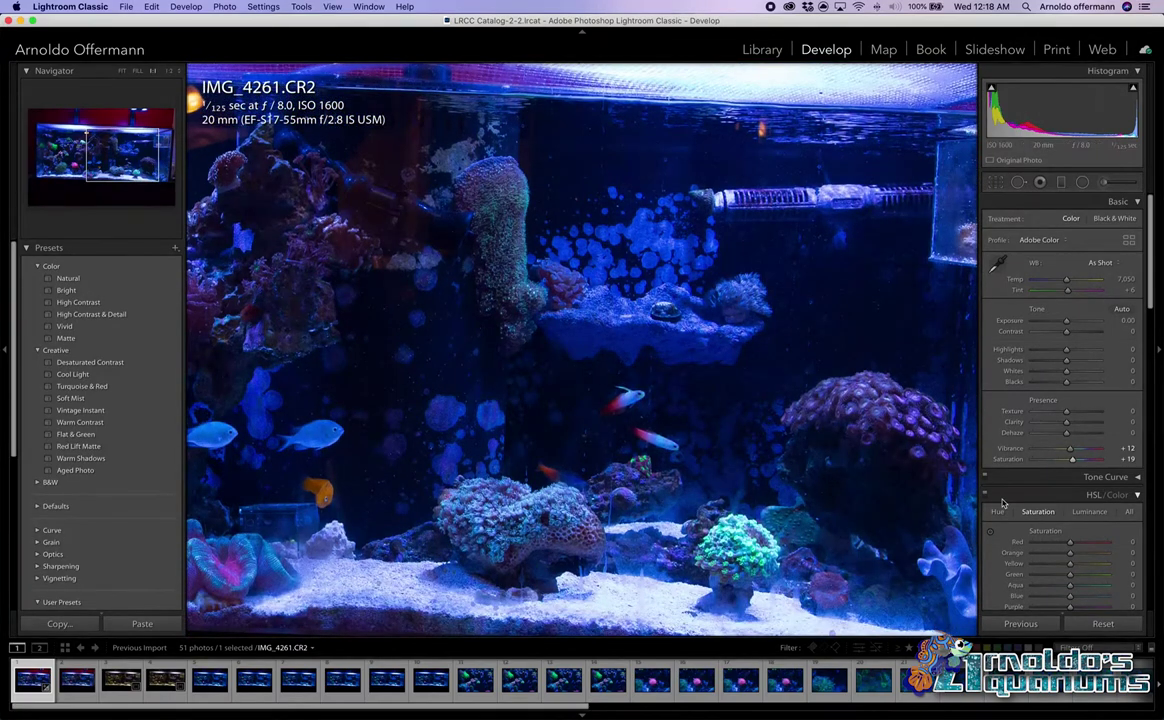
scroll(1000, 480, down, 2)
click(800, 347)
click(800, 347)
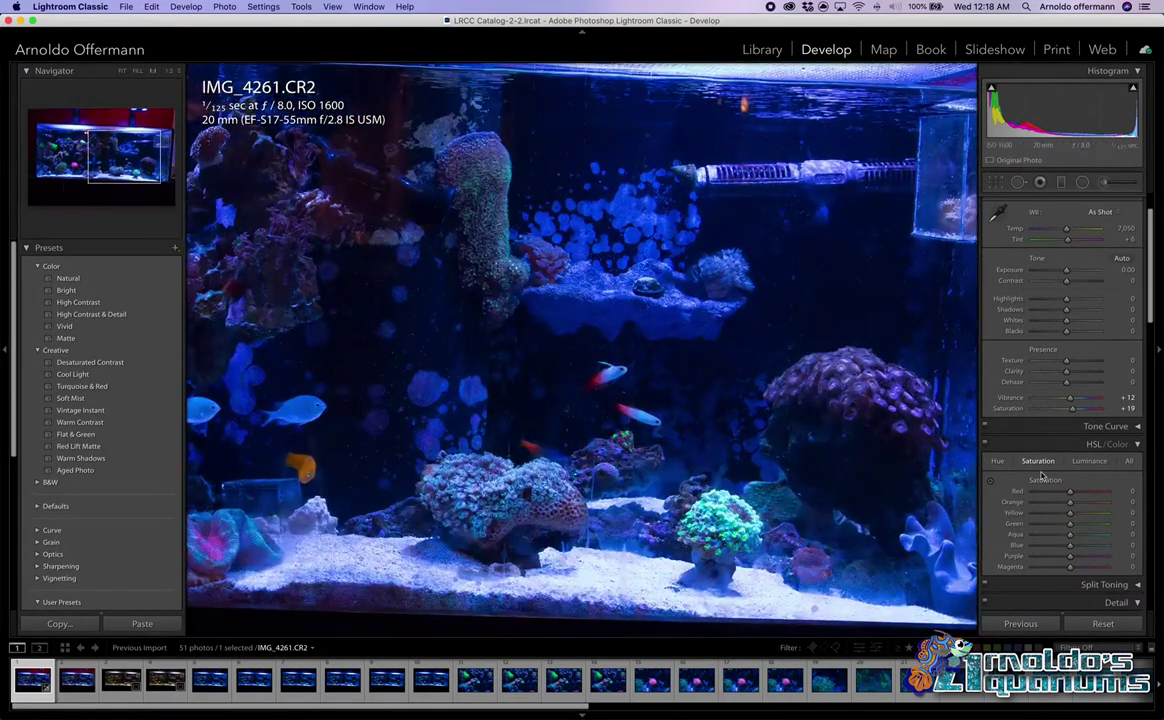
scroll(1045, 476, down, 5)
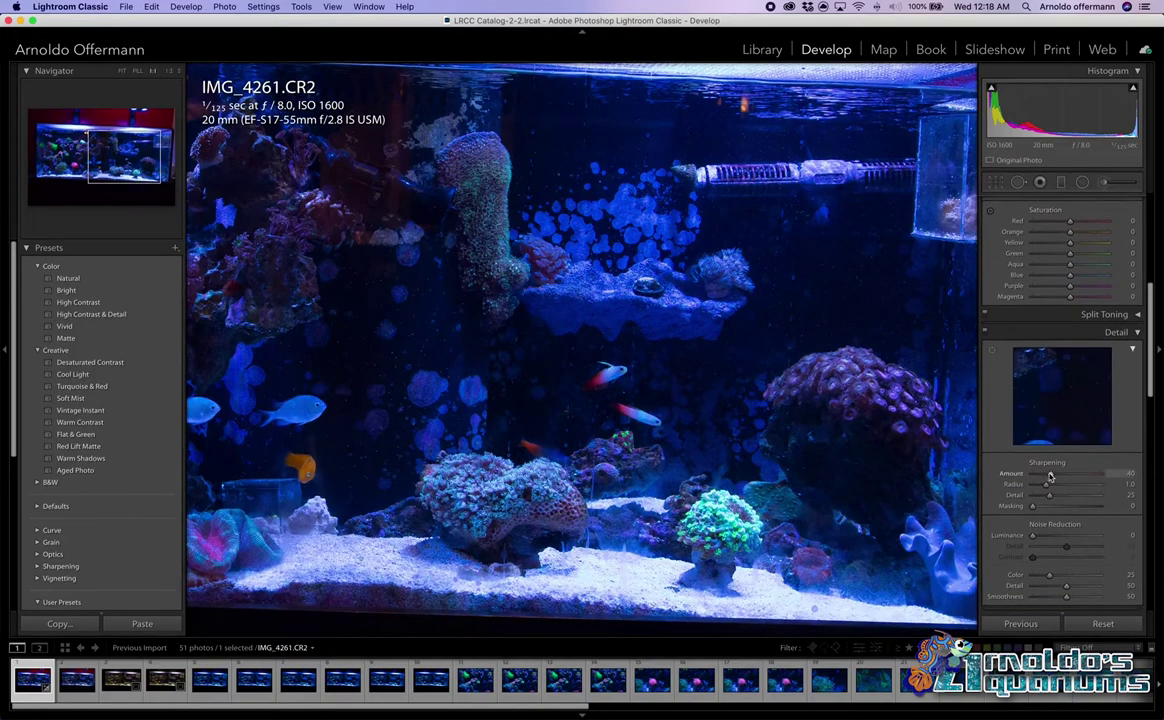
drag(1051, 476, 1060, 475)
drag(1033, 537, 1040, 538)
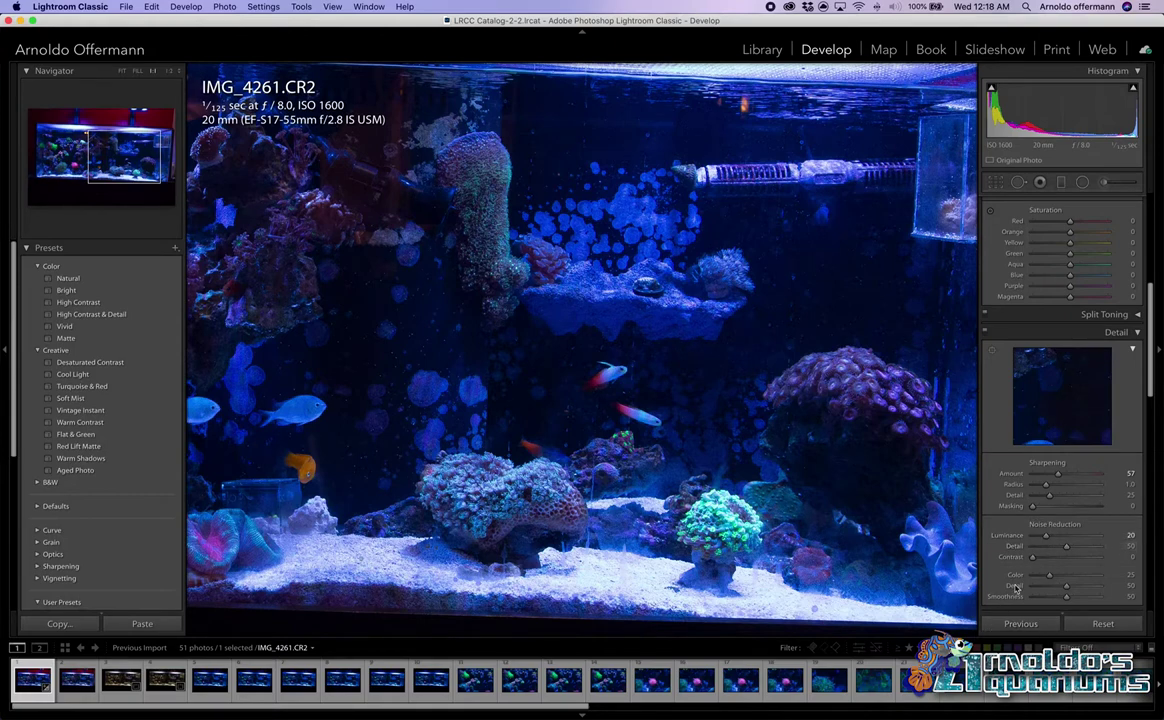
click(520, 262)
drag(95, 140, 68, 170)
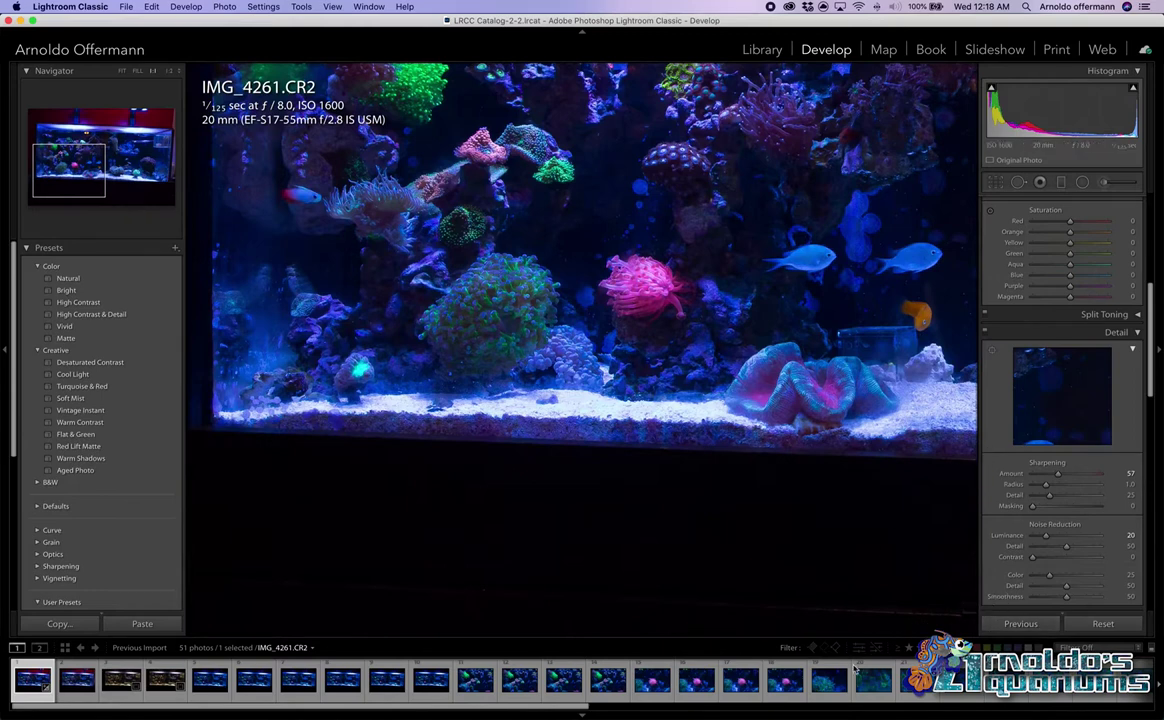
scroll(808, 690, down, 10)
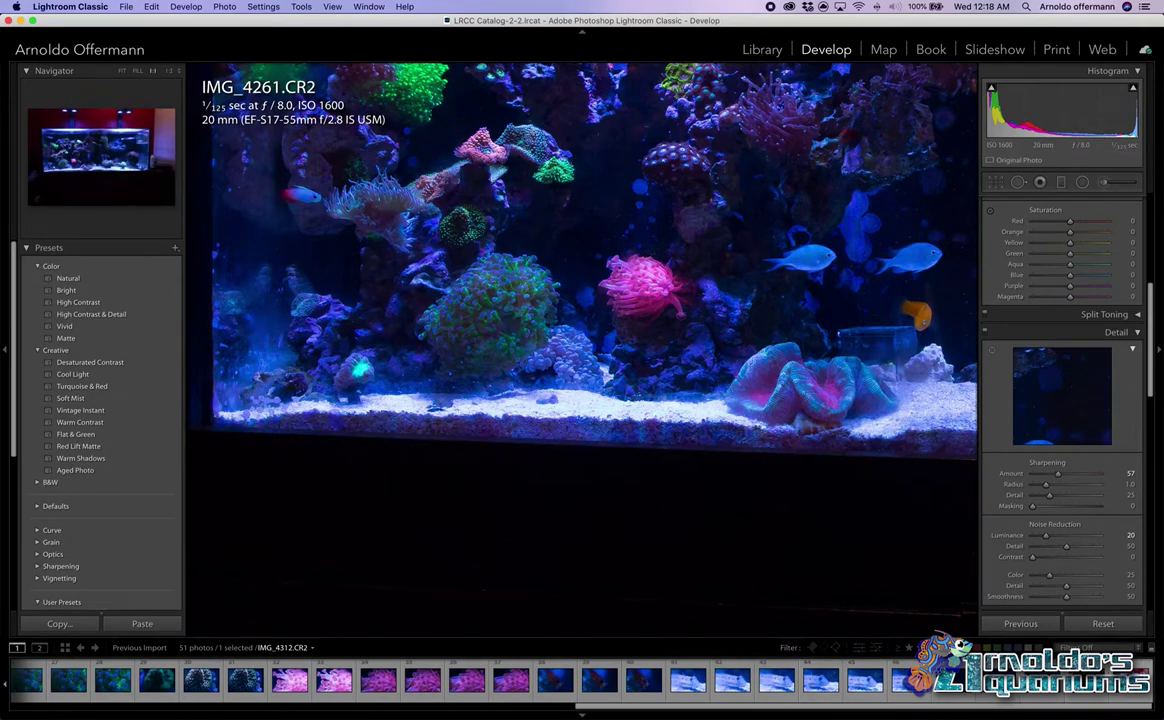
Sync IMG_4261's colour, sharpening and noise settings to all 51 photos, then reselect IMG_4261
key(super+a)
click(1024, 624)
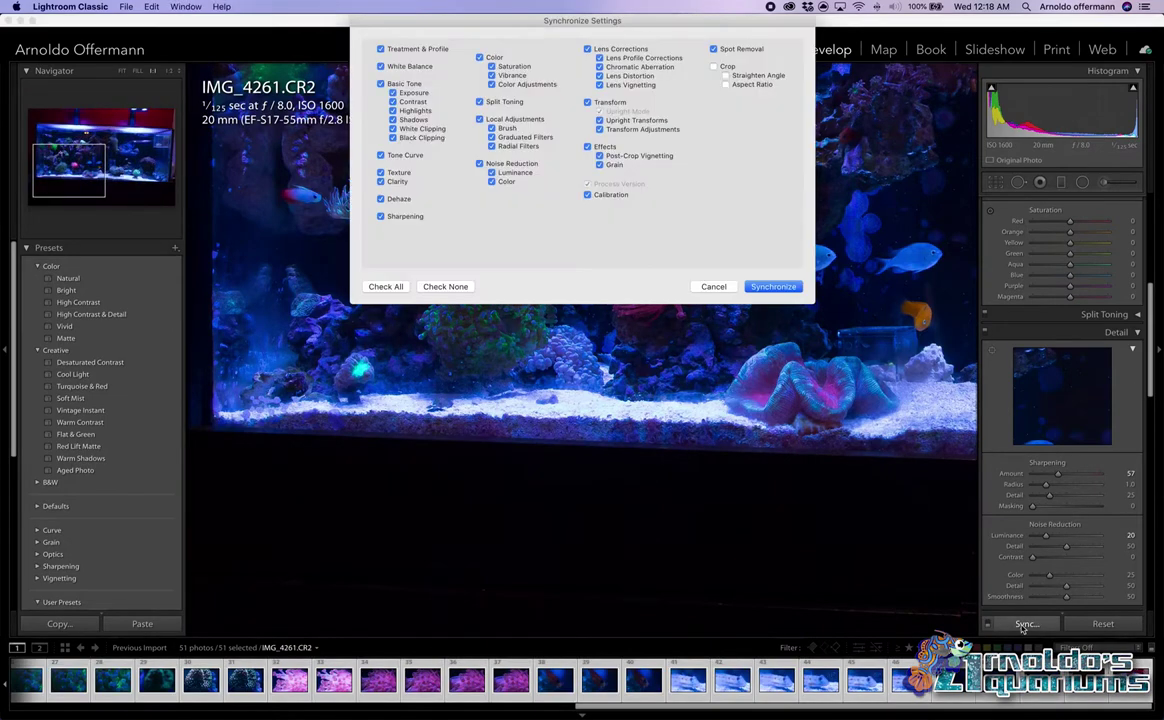
key(Return)
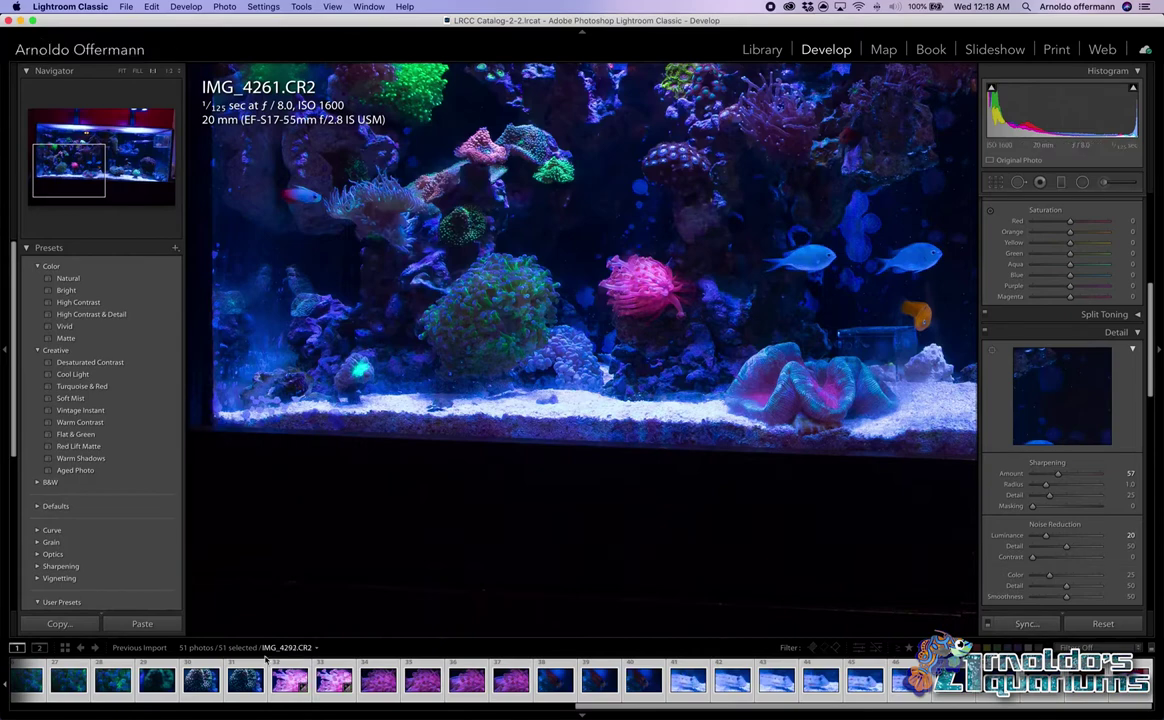
scroll(245, 678, up, 10)
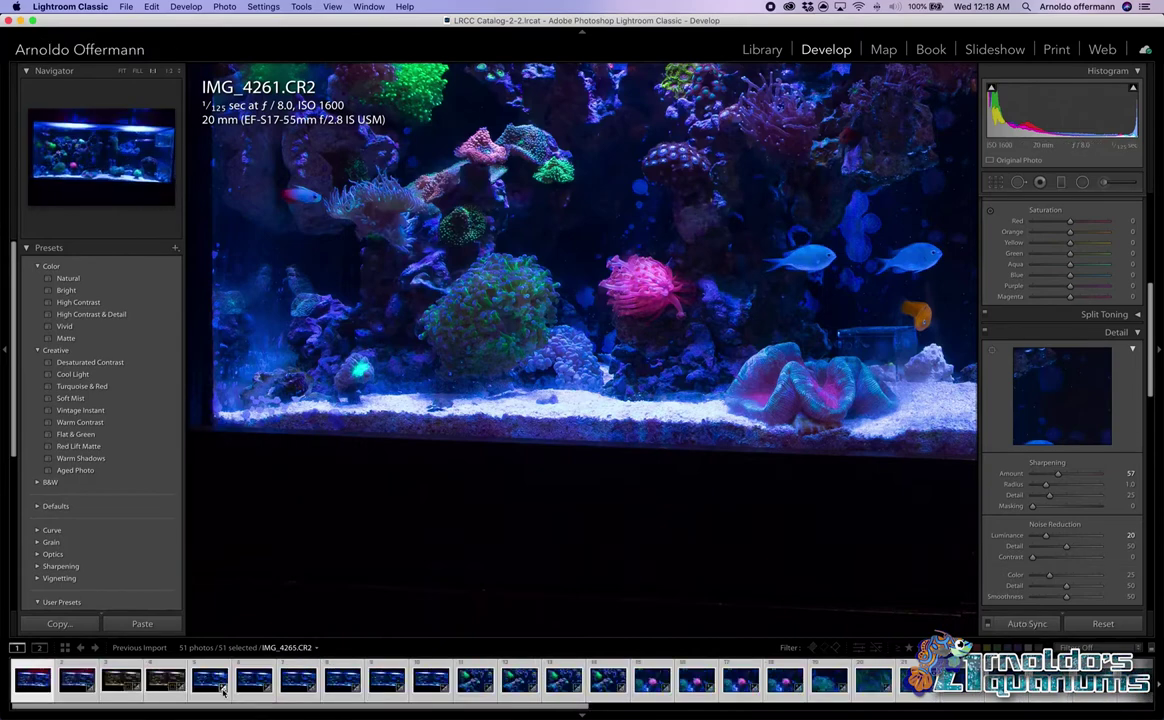
key(super+d)
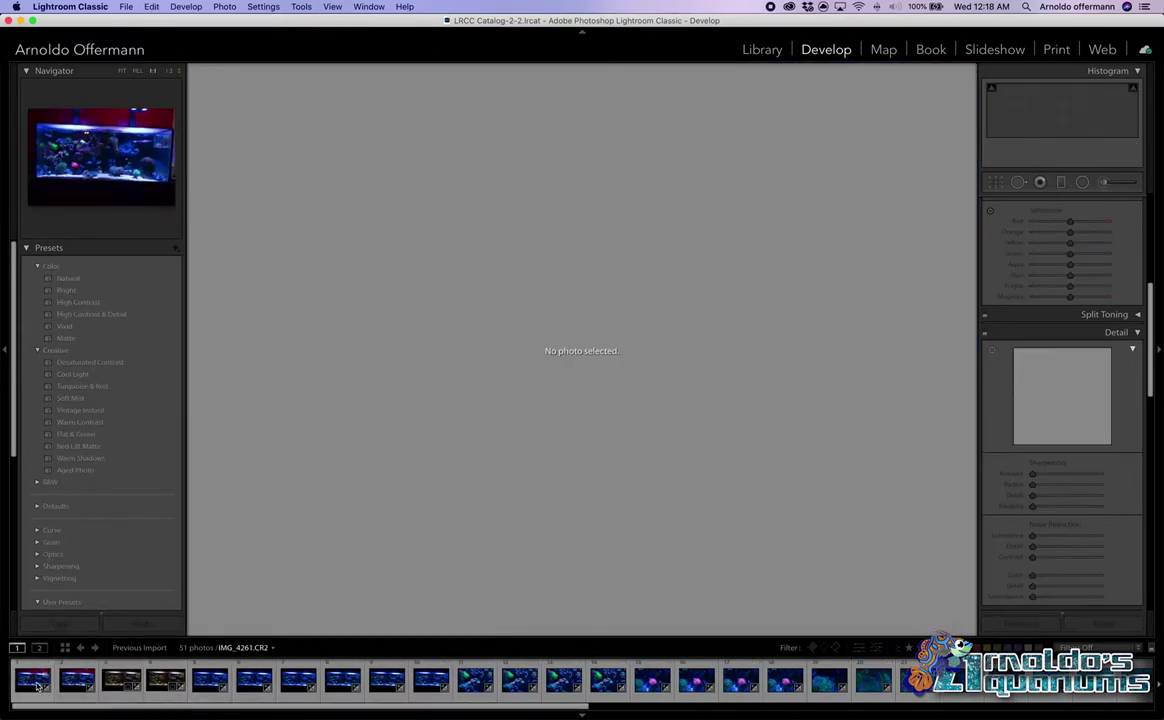
click(35, 683)
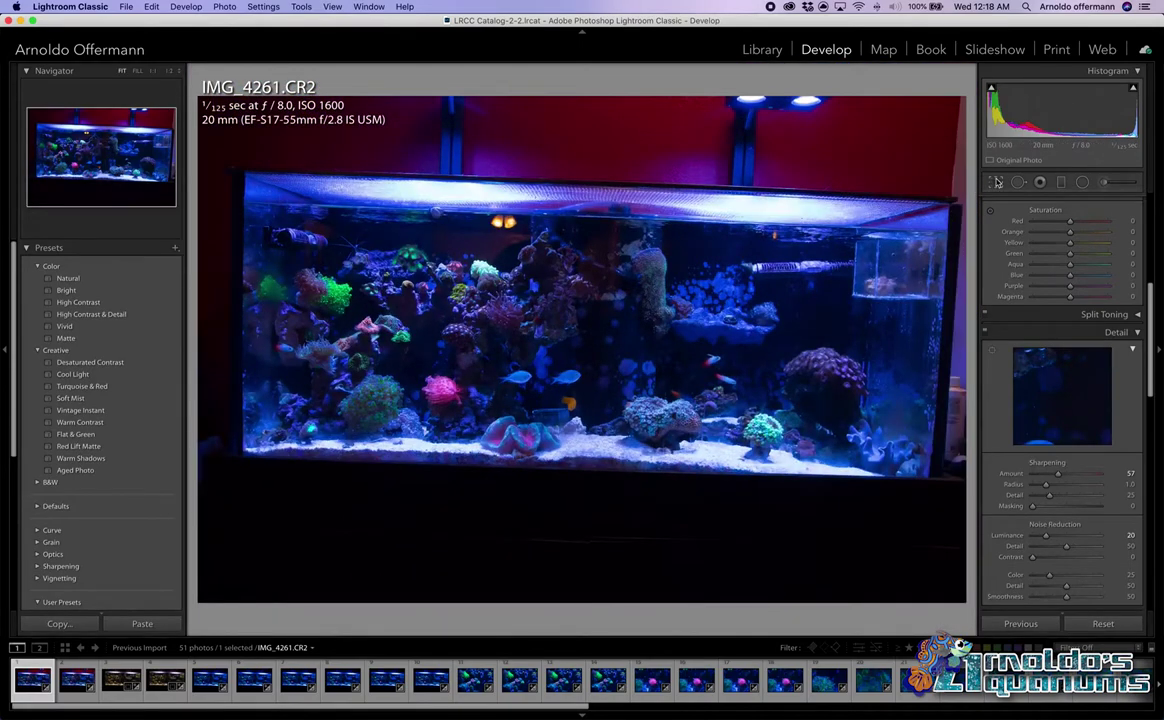
Straighten IMG_4261 by -3.08° and tighten the crop at the bottom-left corner
click(997, 182)
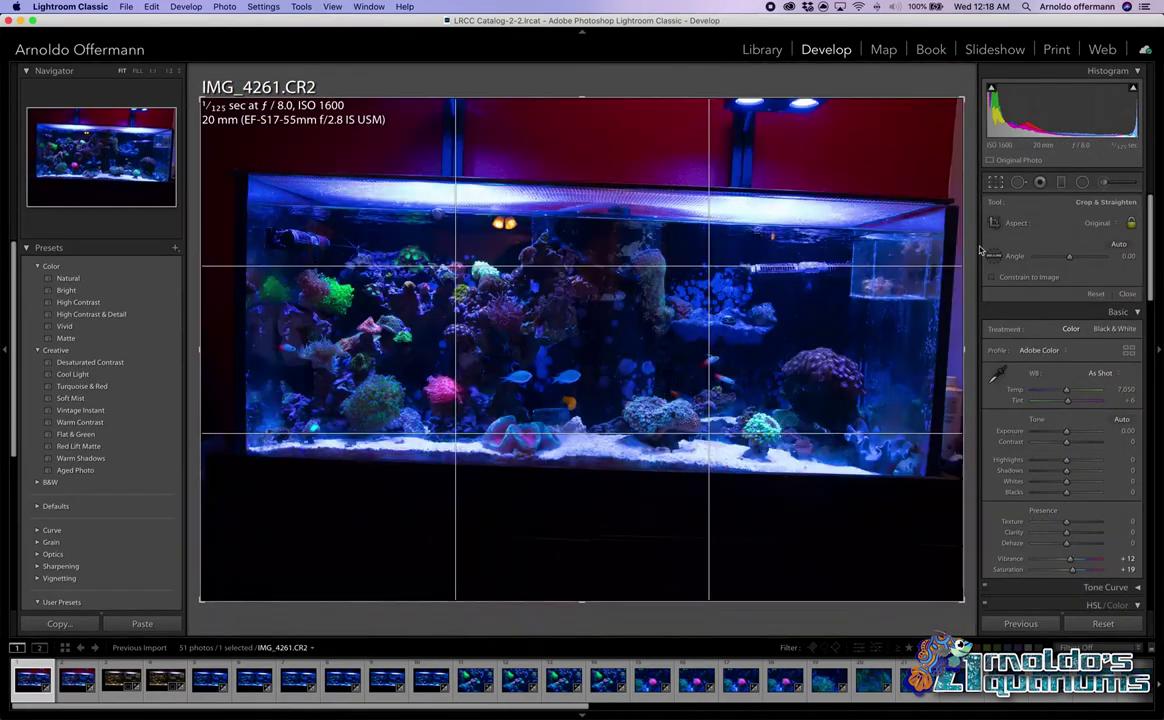
drag(970, 540, 950, 505)
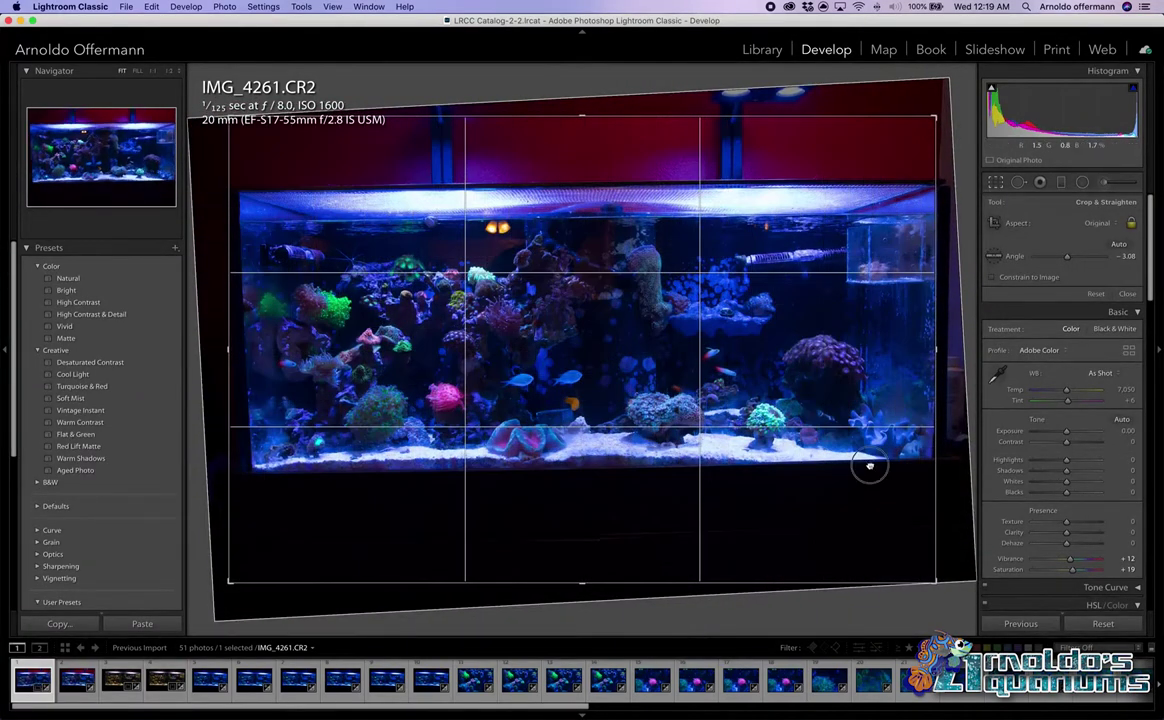
key(Return)
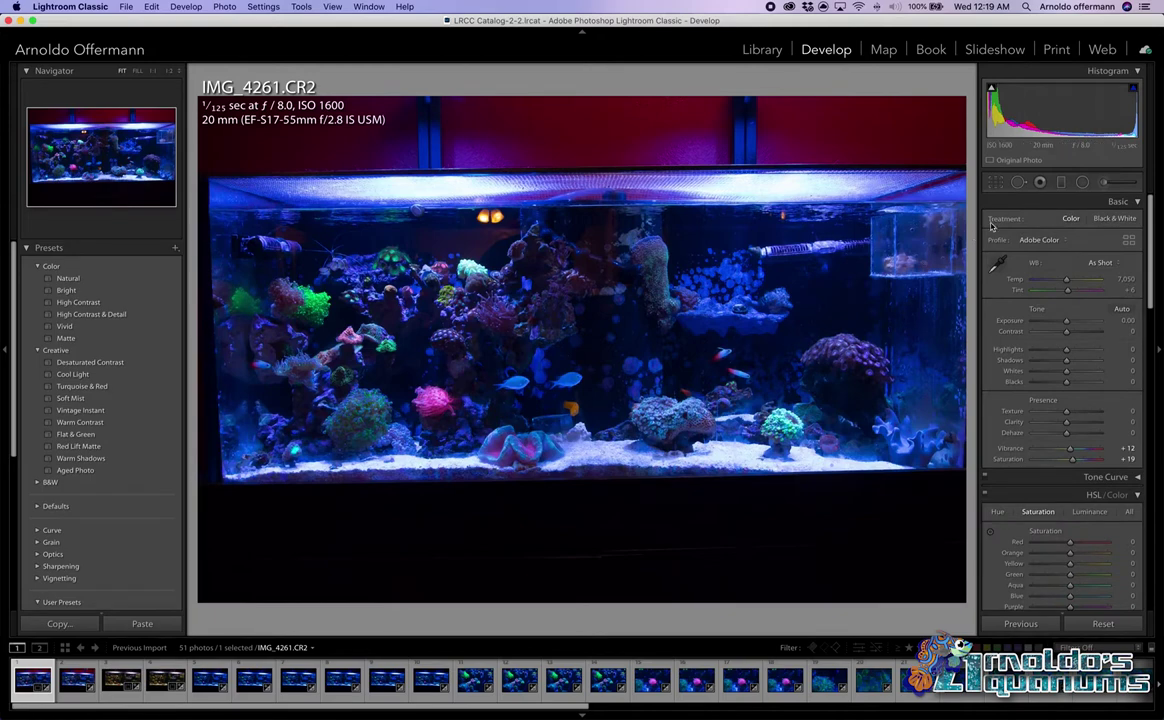
click(996, 183)
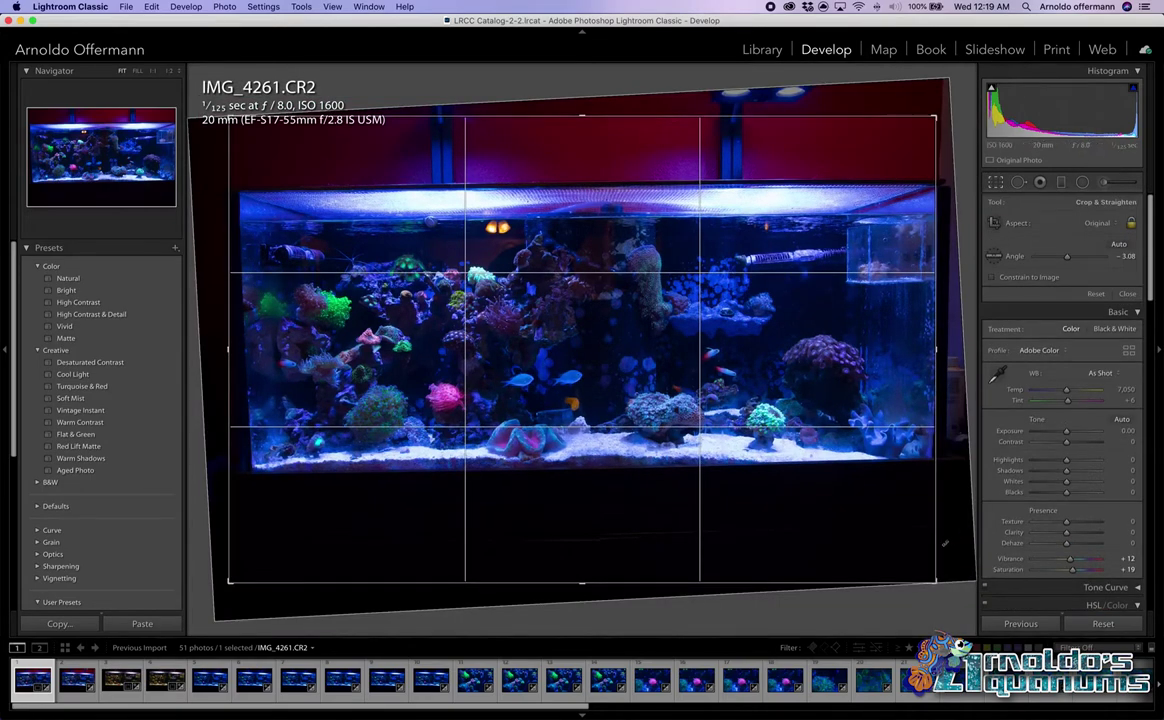
drag(228, 581, 239, 575)
Apply the crop, try highlights, exposure and blacks changes, then undo the blacks and exposure
double_click(453, 470)
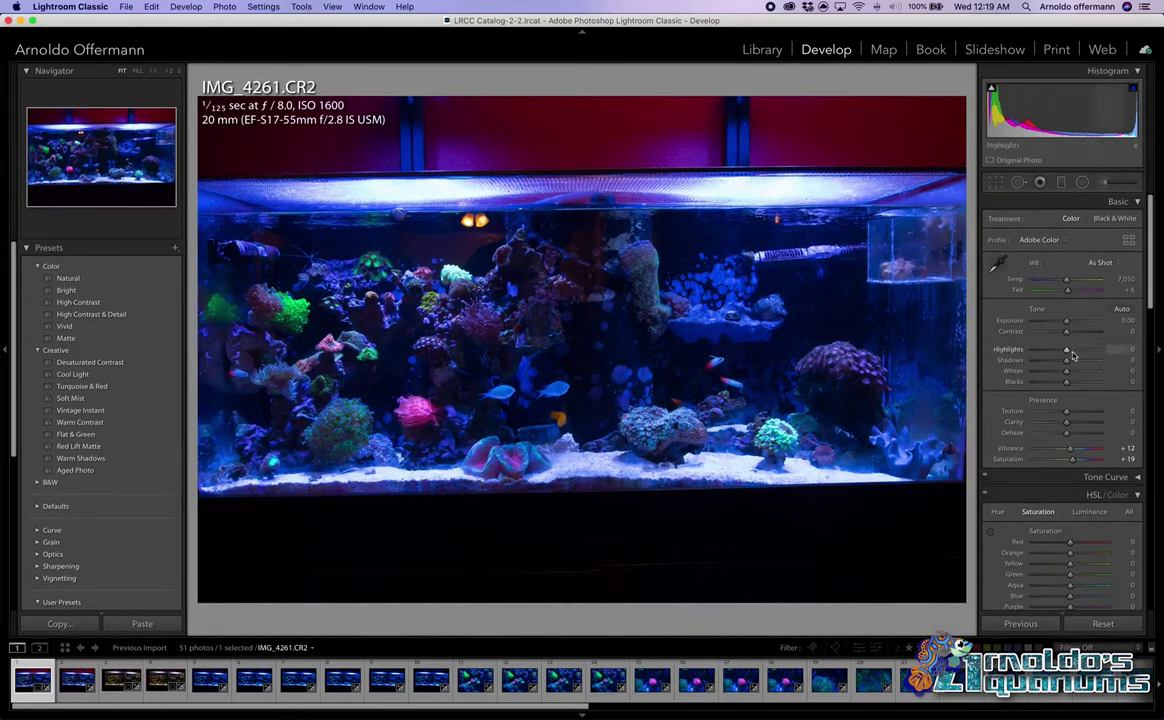
mouse_move(1066, 349)
mouse_down()
mouse_move(1051, 351)
mouse_move(1068, 365)
mouse_move(1072, 334)
mouse_up()
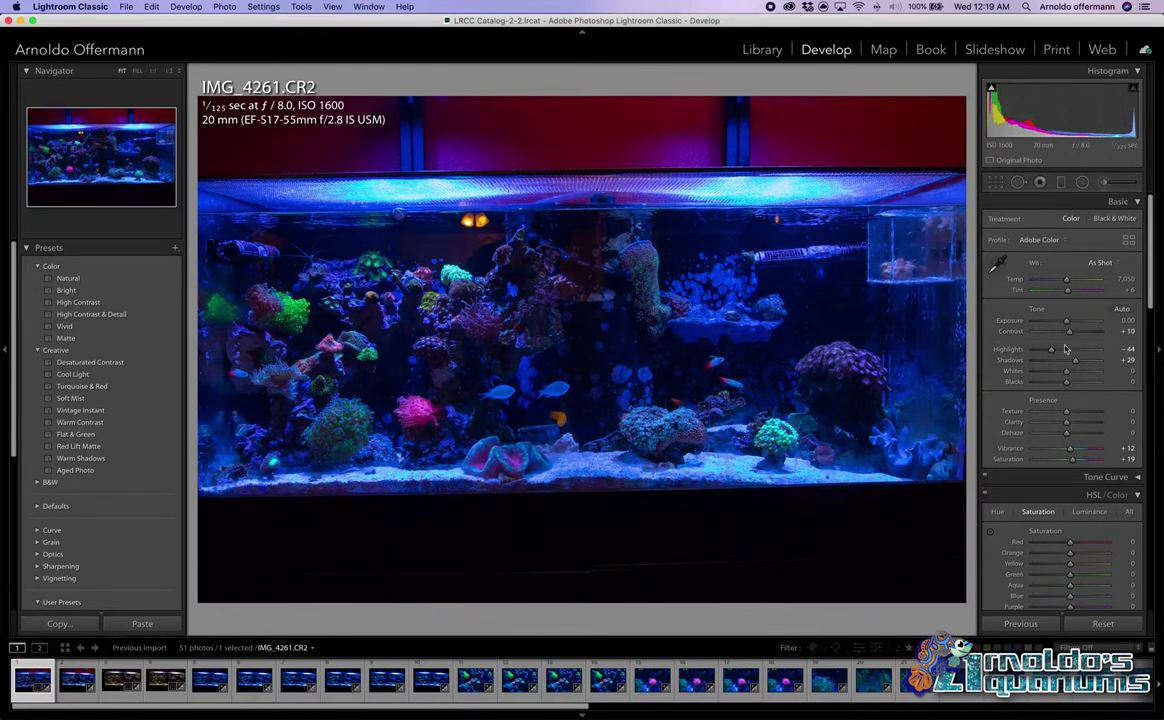
mouse_move(1051, 349)
mouse_down()
mouse_move(1064, 351)
mouse_move(1054, 350)
mouse_up()
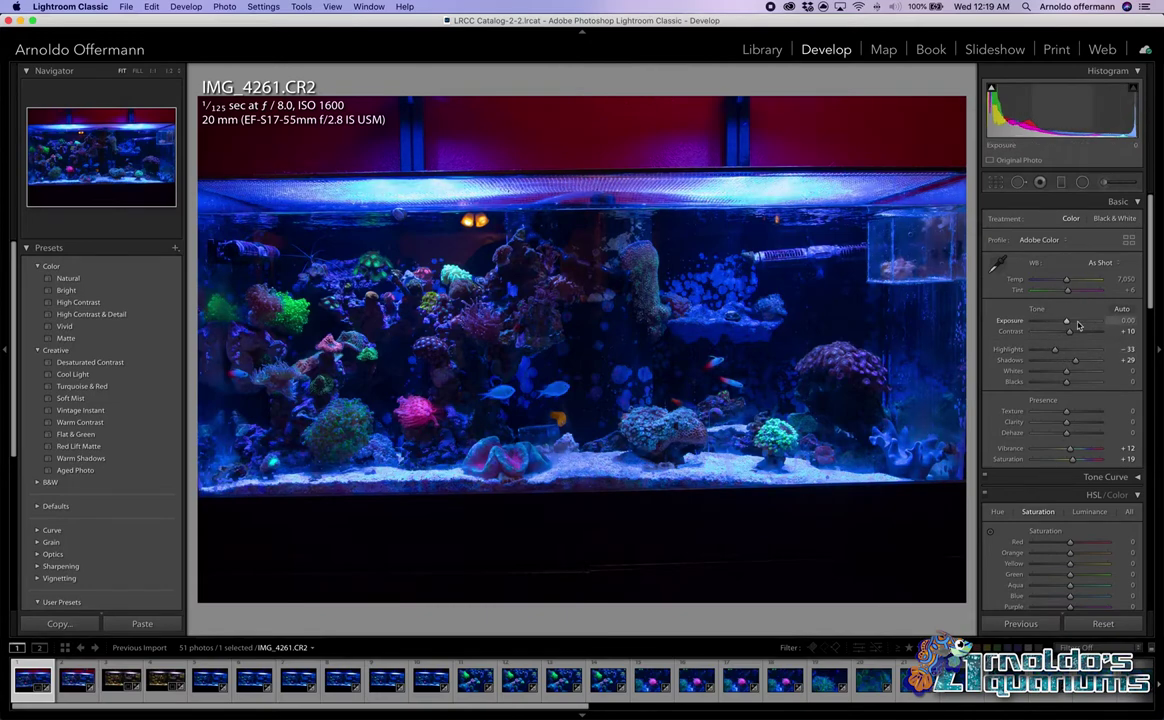
click(1078, 322)
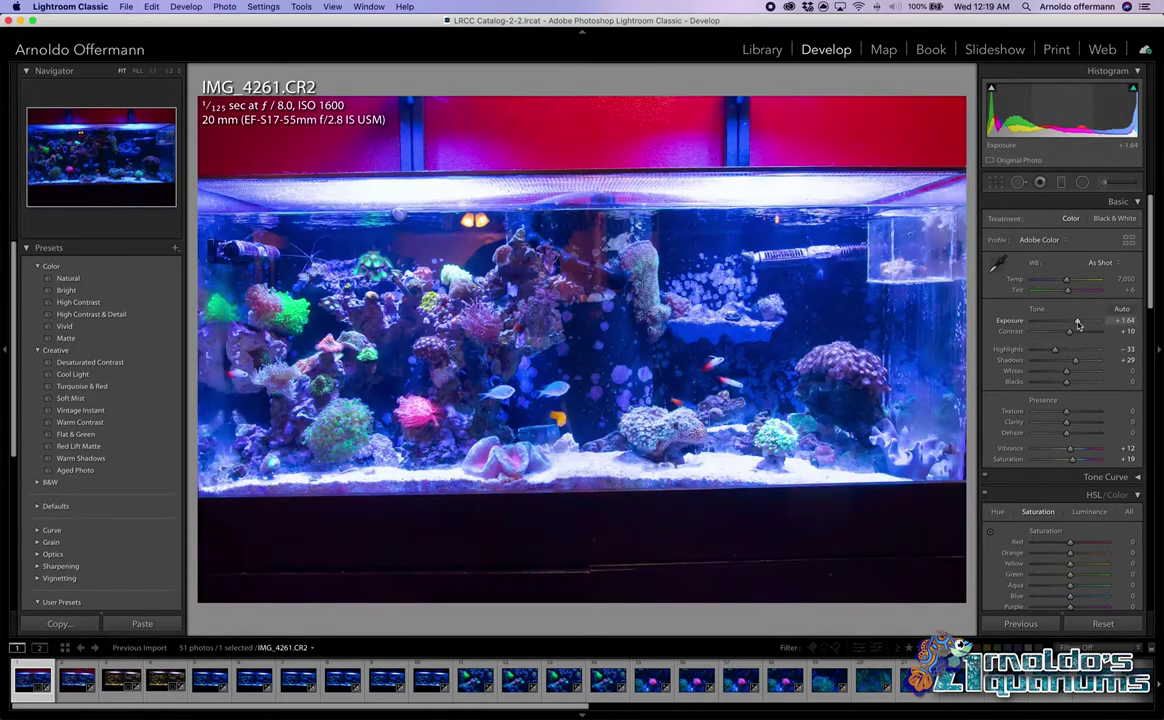
click(742, 490)
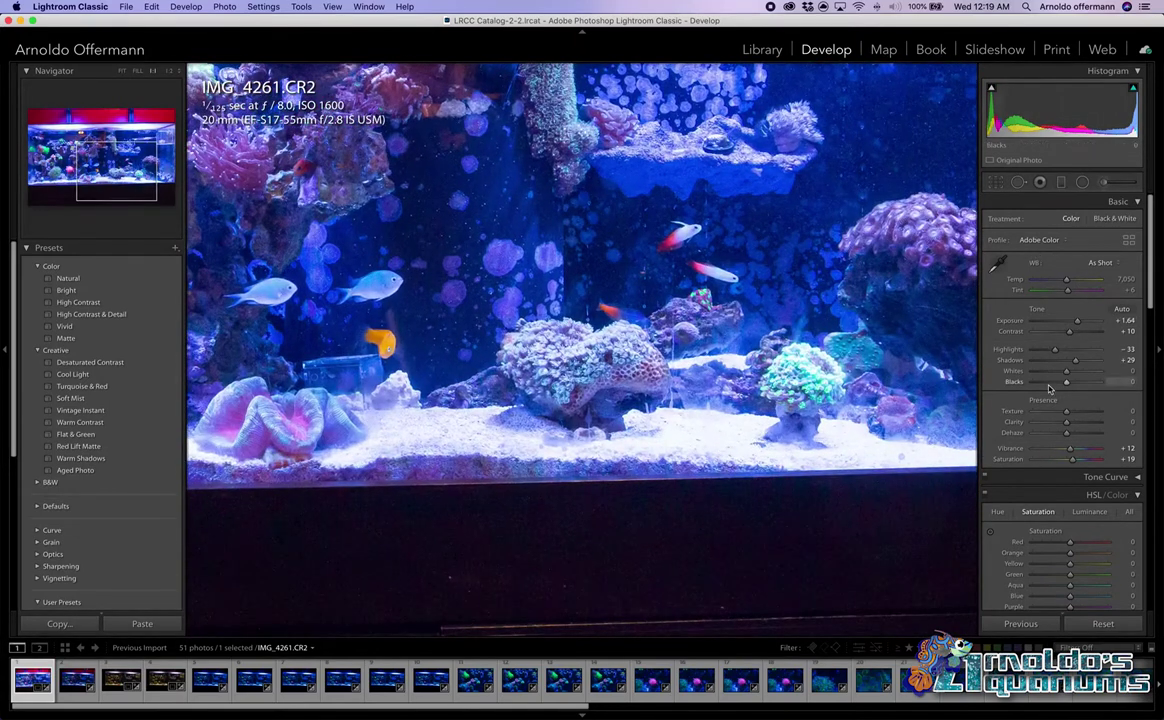
drag(1066, 382, 1047, 384)
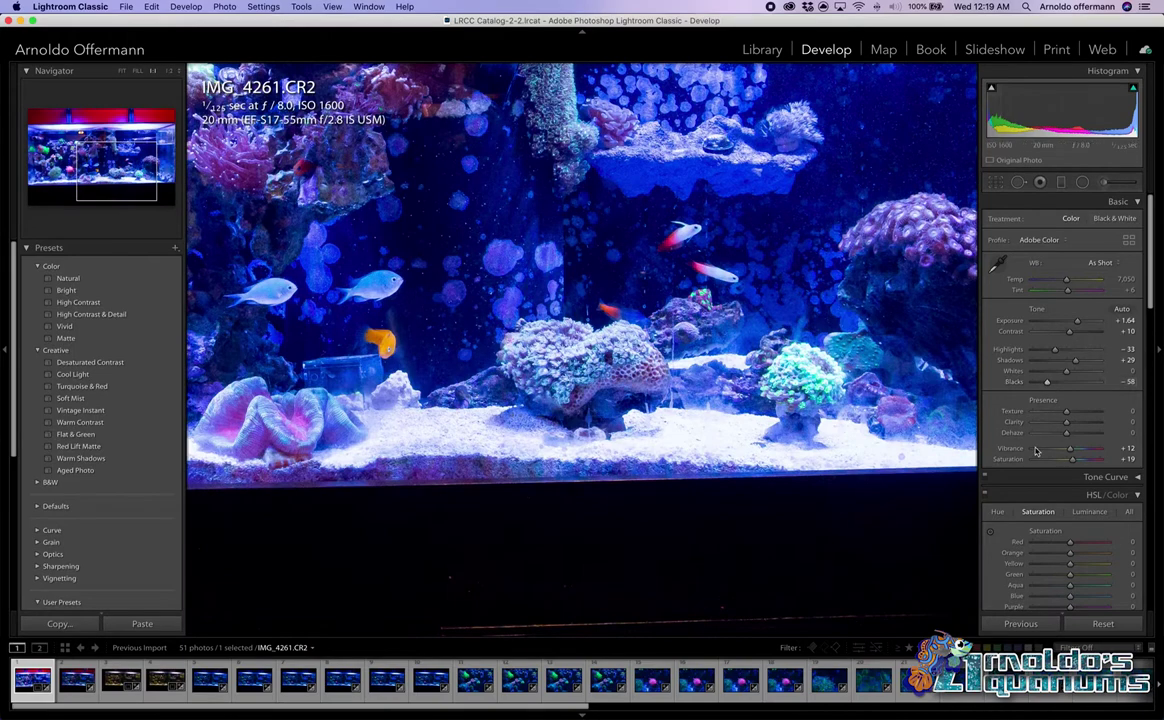
click(574, 316)
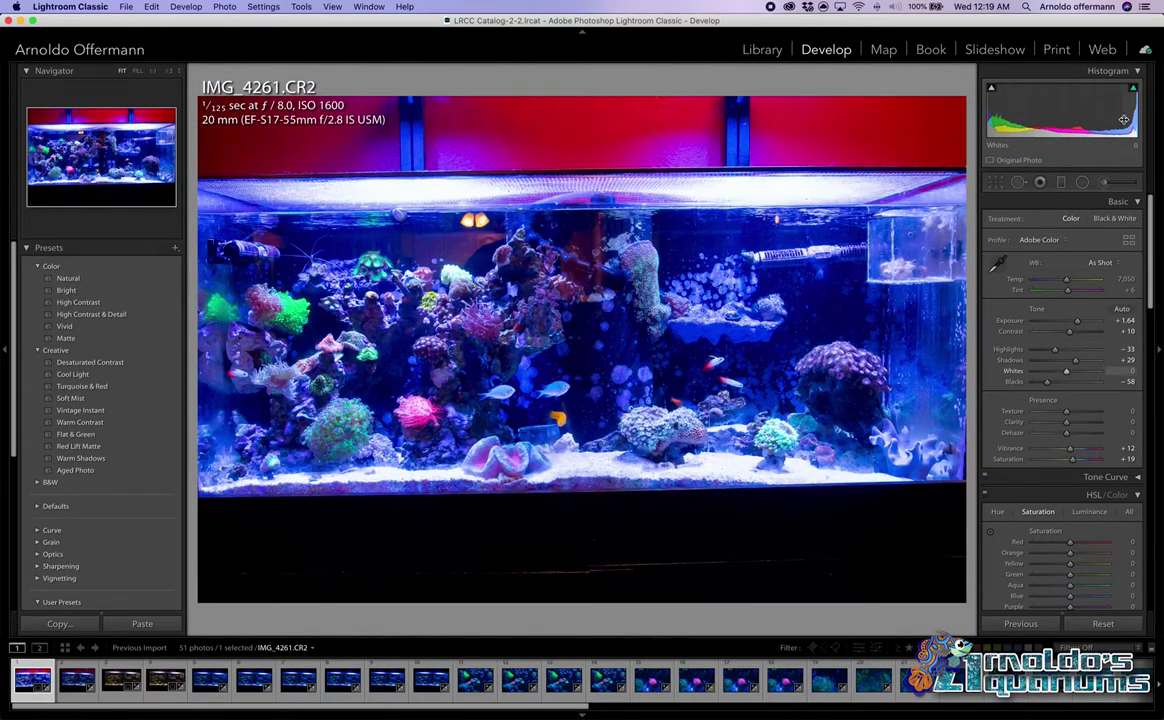
key(super+z)
key(super+z)
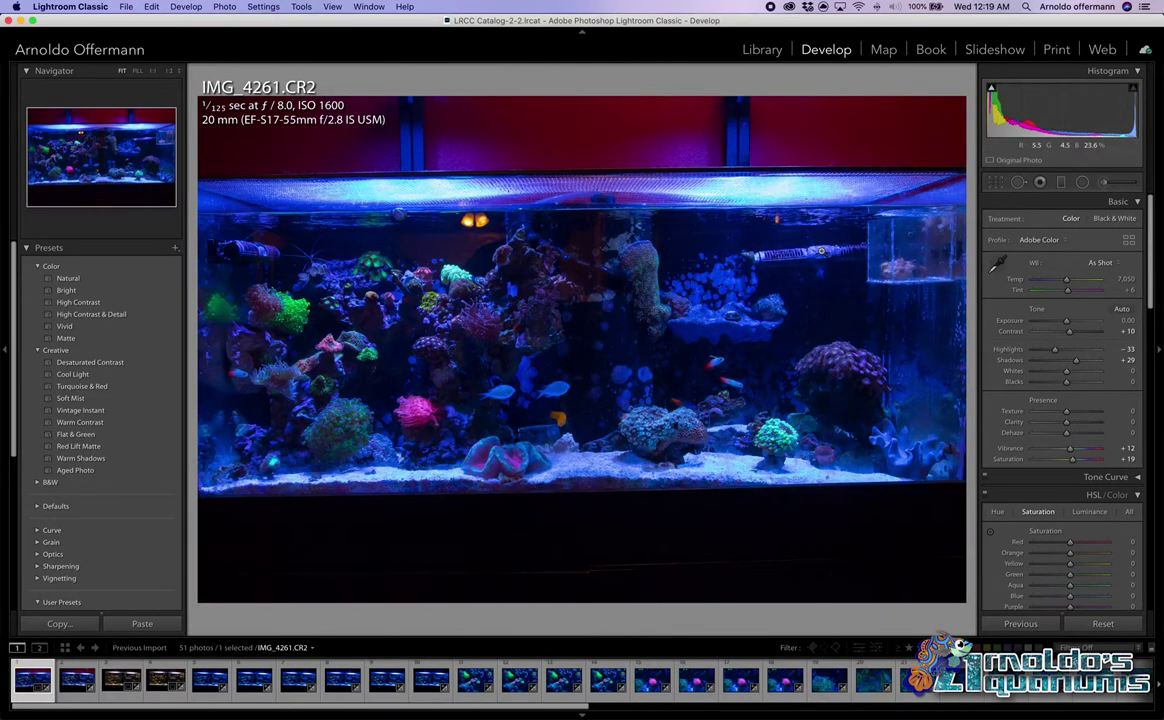
Settle on Contrast +17, Highlights -21 and Shadows +14, checking the coral detail up close
key(z)
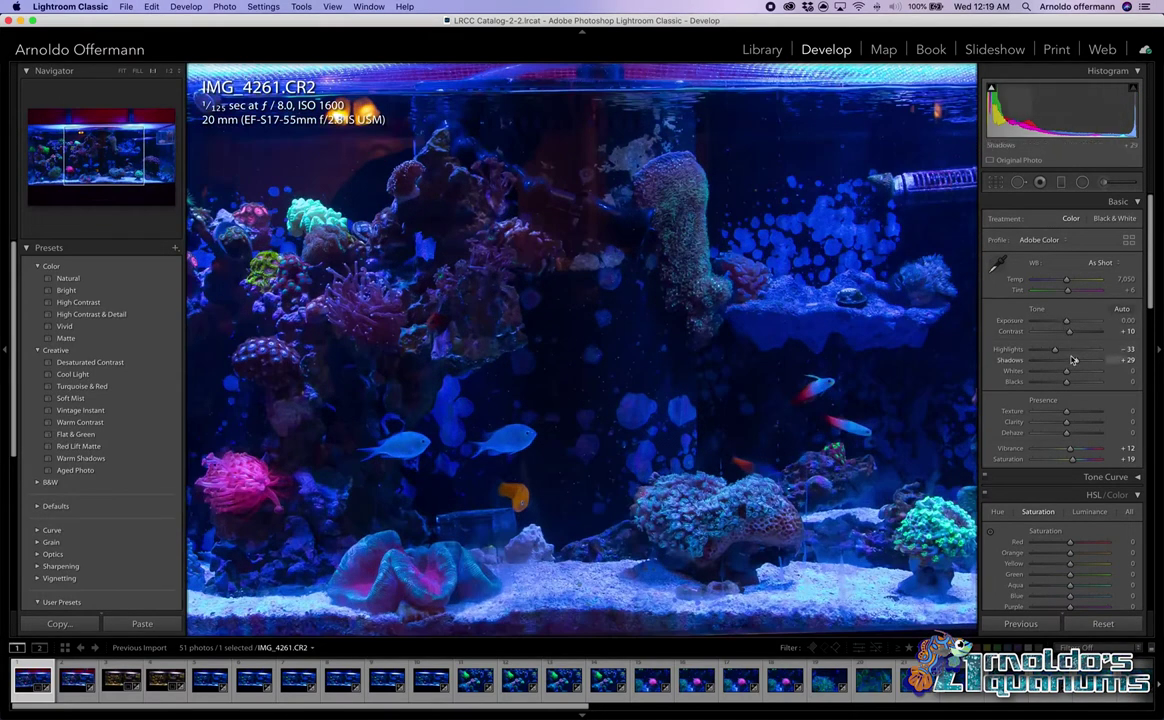
mouse_move(1054, 349)
mouse_down()
mouse_move(1069, 349)
mouse_move(1063, 363)
mouse_move(1063, 349)
mouse_move(1048, 350)
mouse_up()
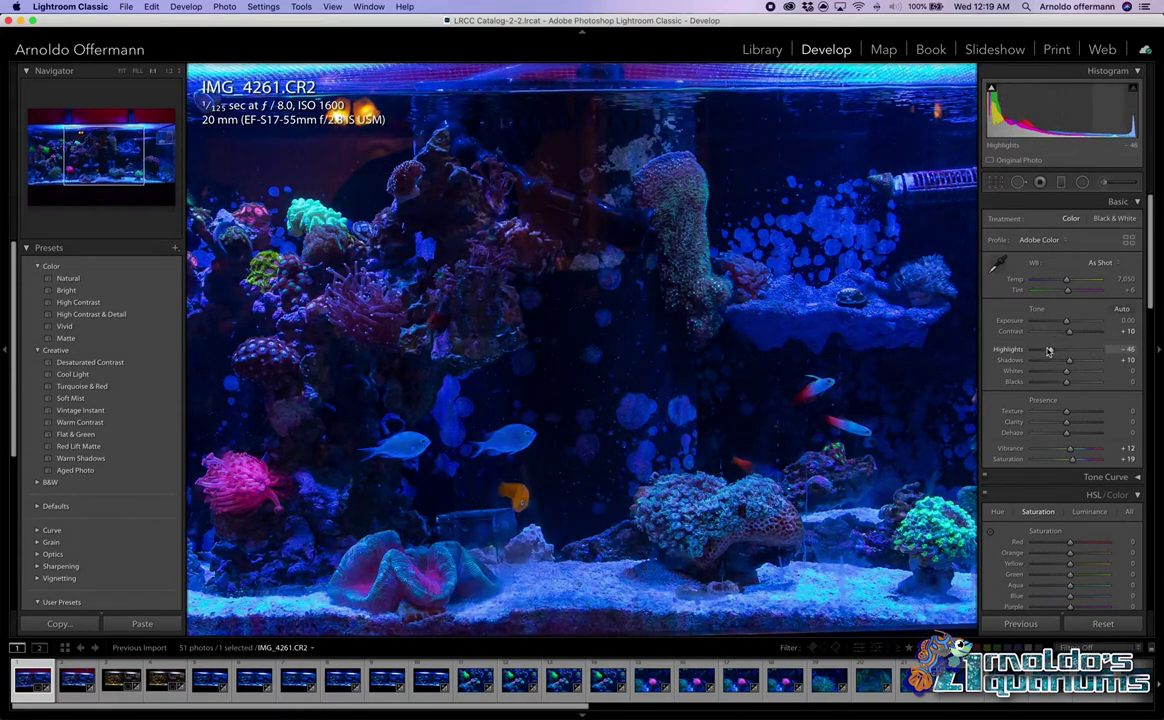
click(912, 350)
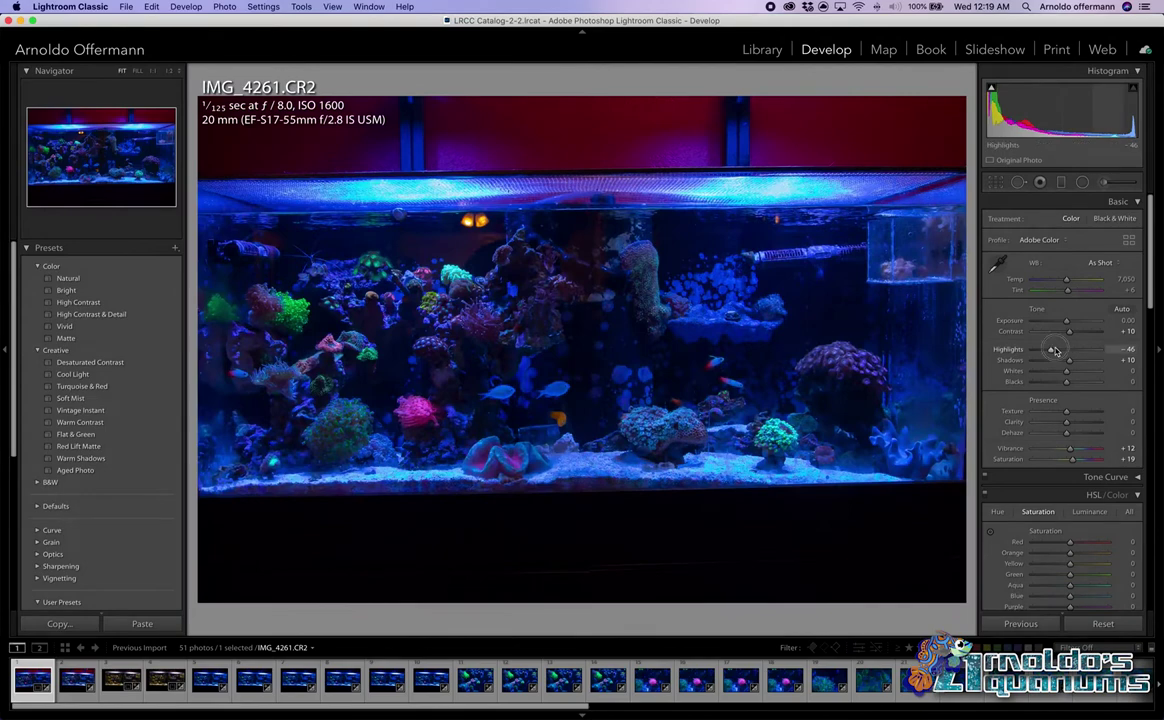
mouse_move(1054, 351)
mouse_down()
mouse_move(1082, 360)
mouse_move(1054, 362)
mouse_move(1070, 366)
mouse_up()
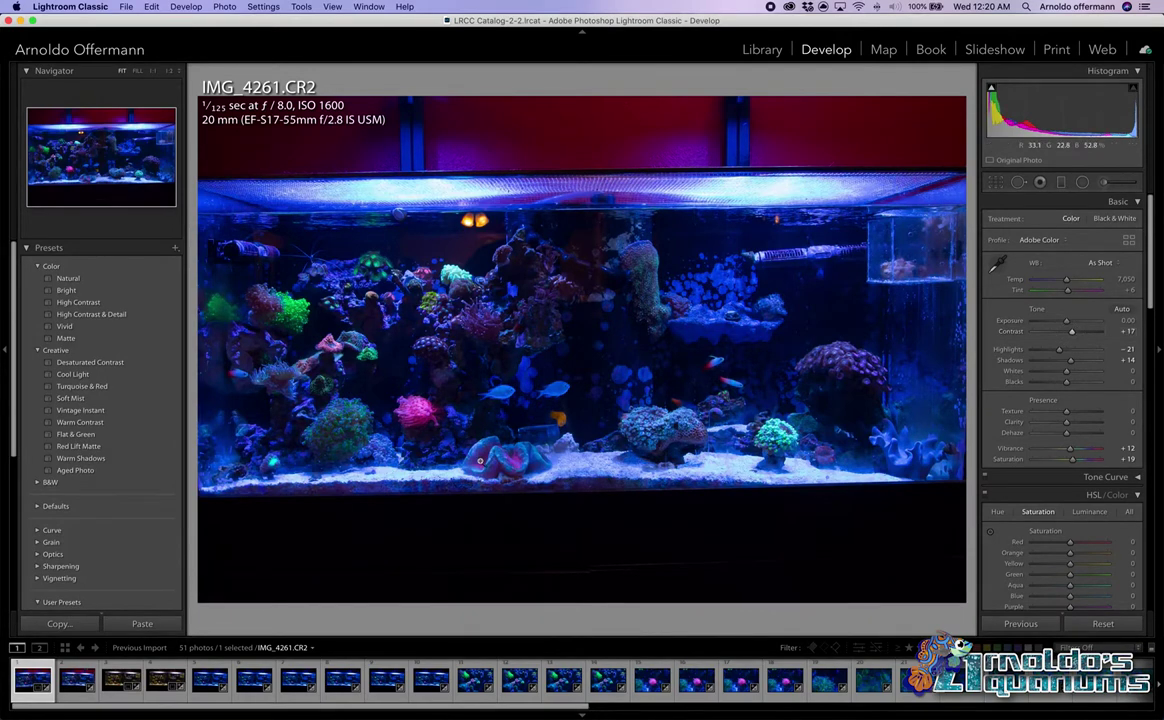
click(357, 358)
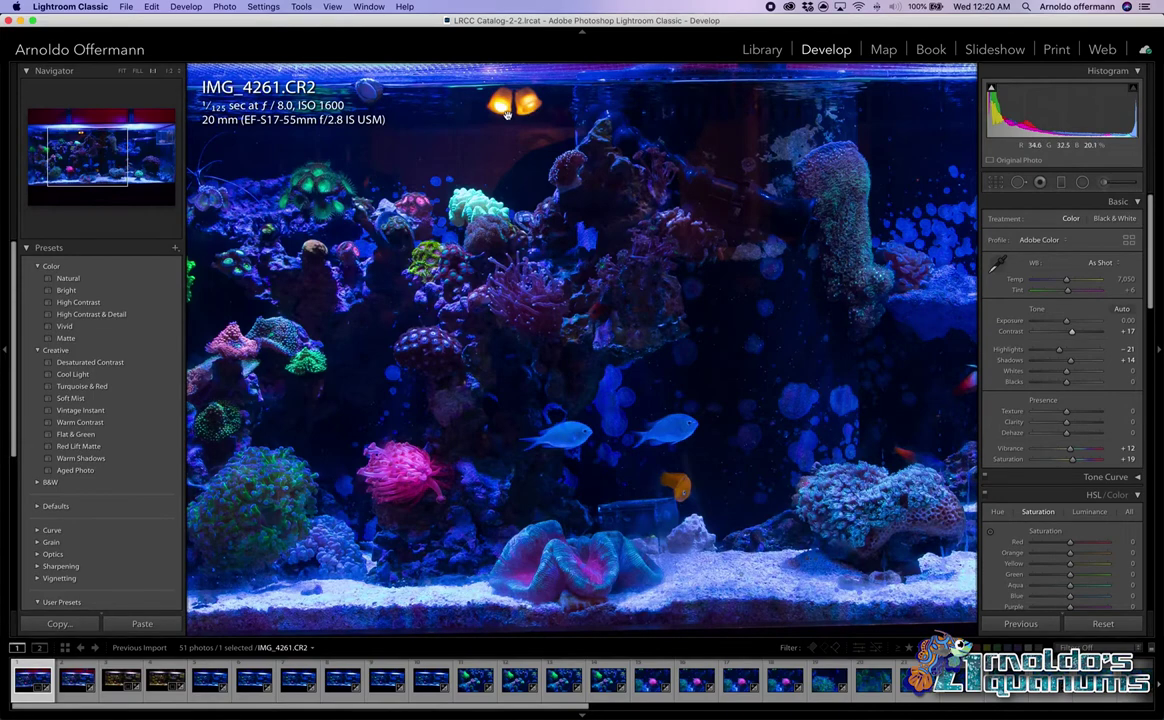
Remove IMG_4261 from the catalog and browse forward to IMG_4270
key(Delete)
key(Escape)
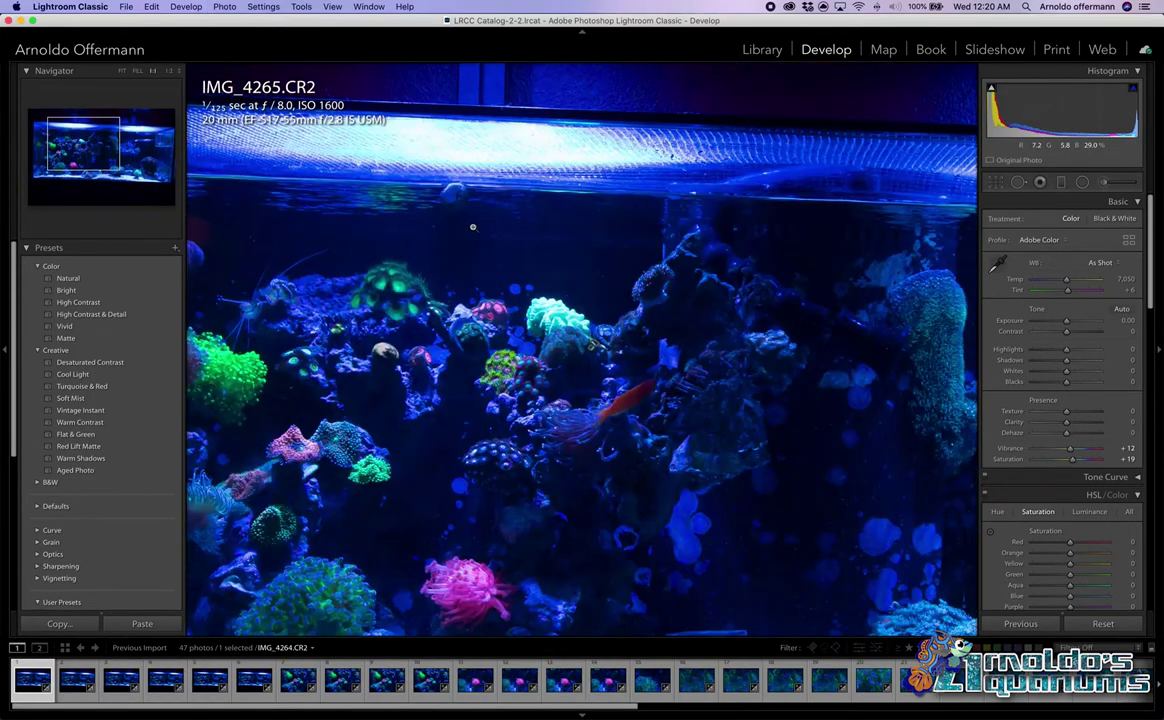
click(484, 230)
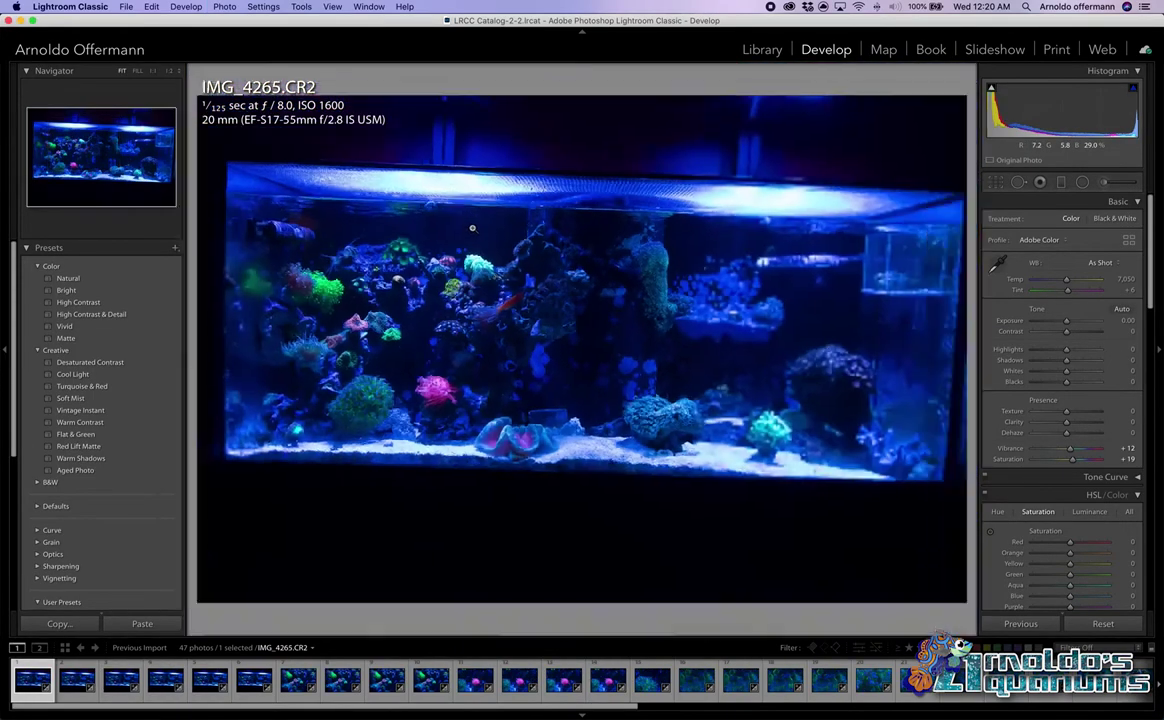
key(Right)
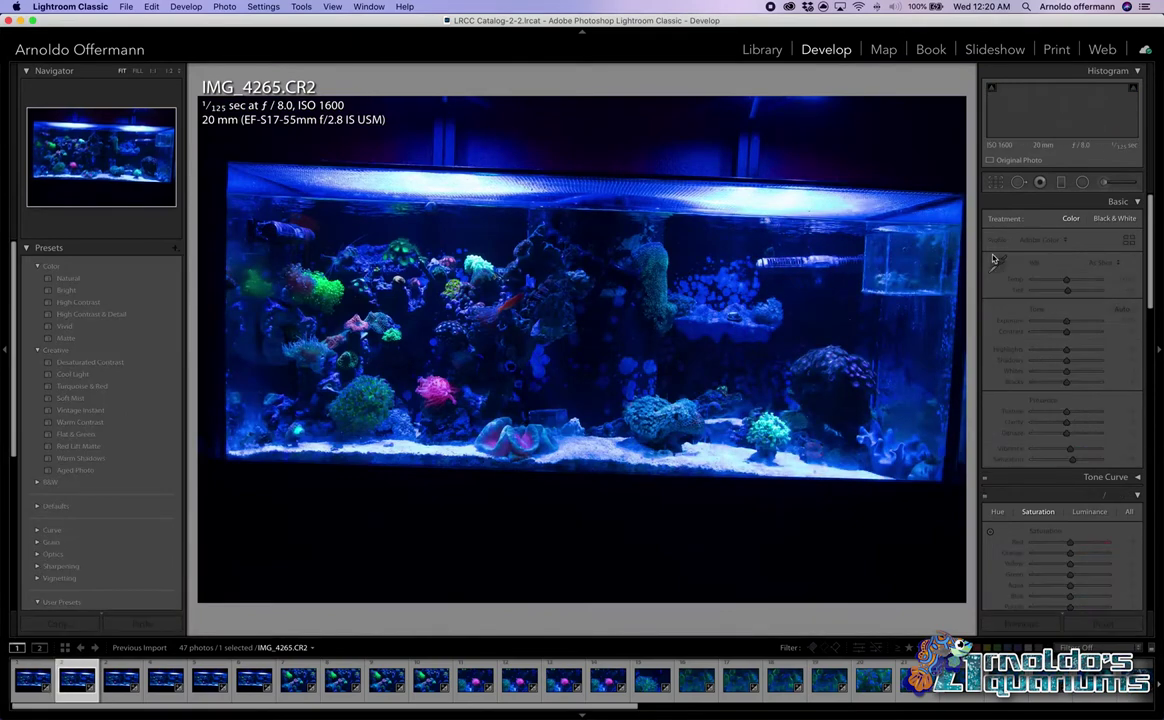
key(Right)
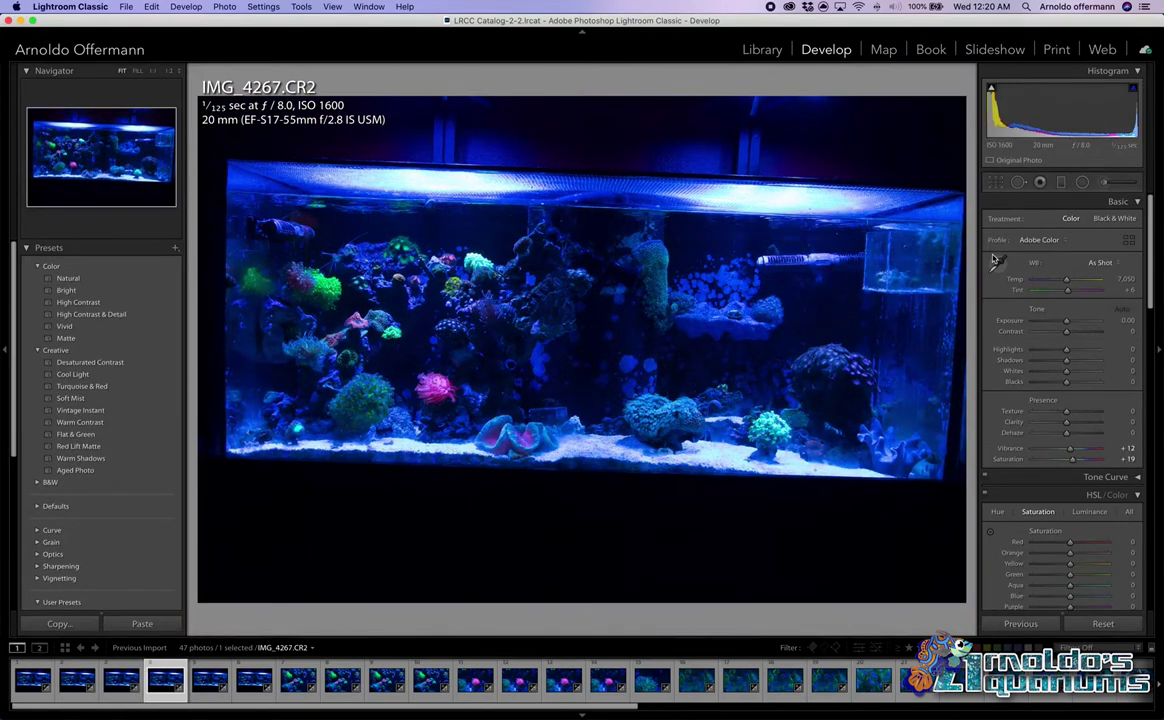
key(Right)
key(Right)
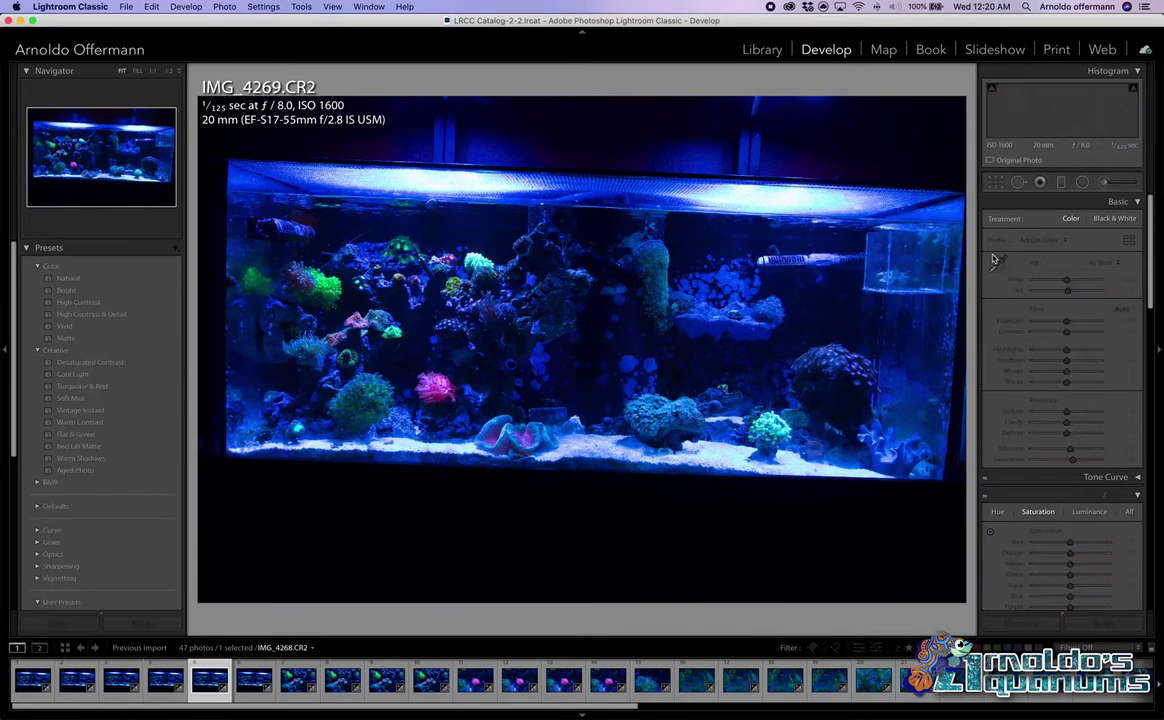
key(Right)
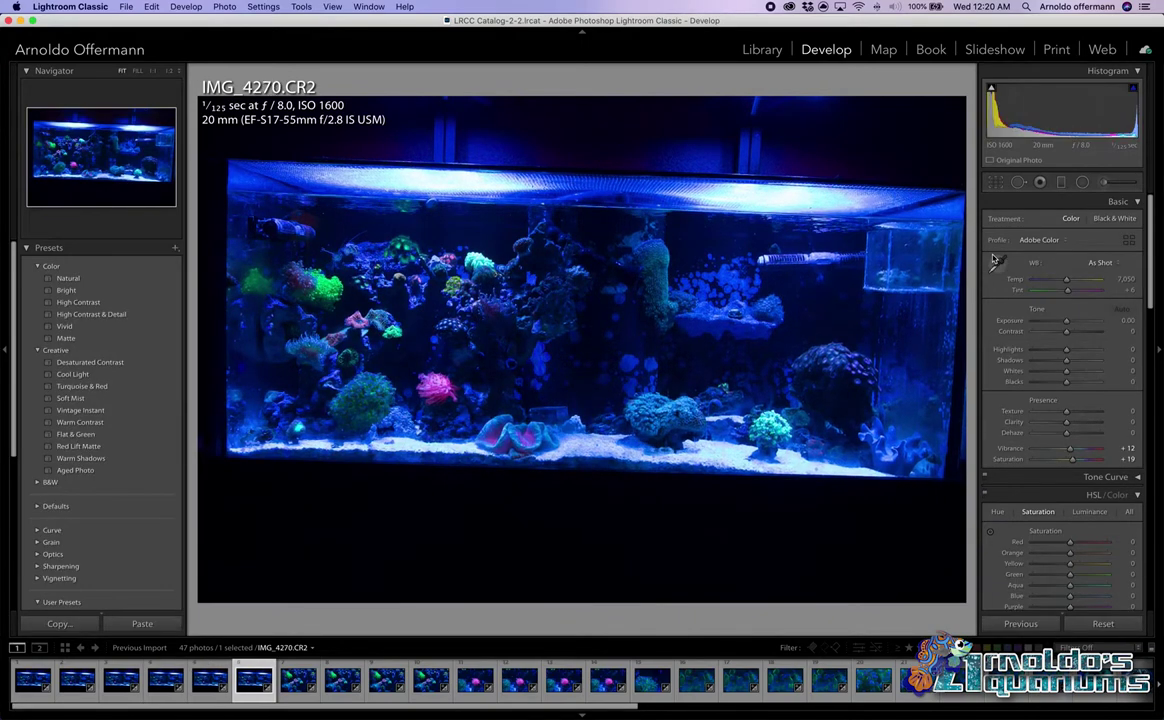
key(Right)
key(Left)
key(Left)
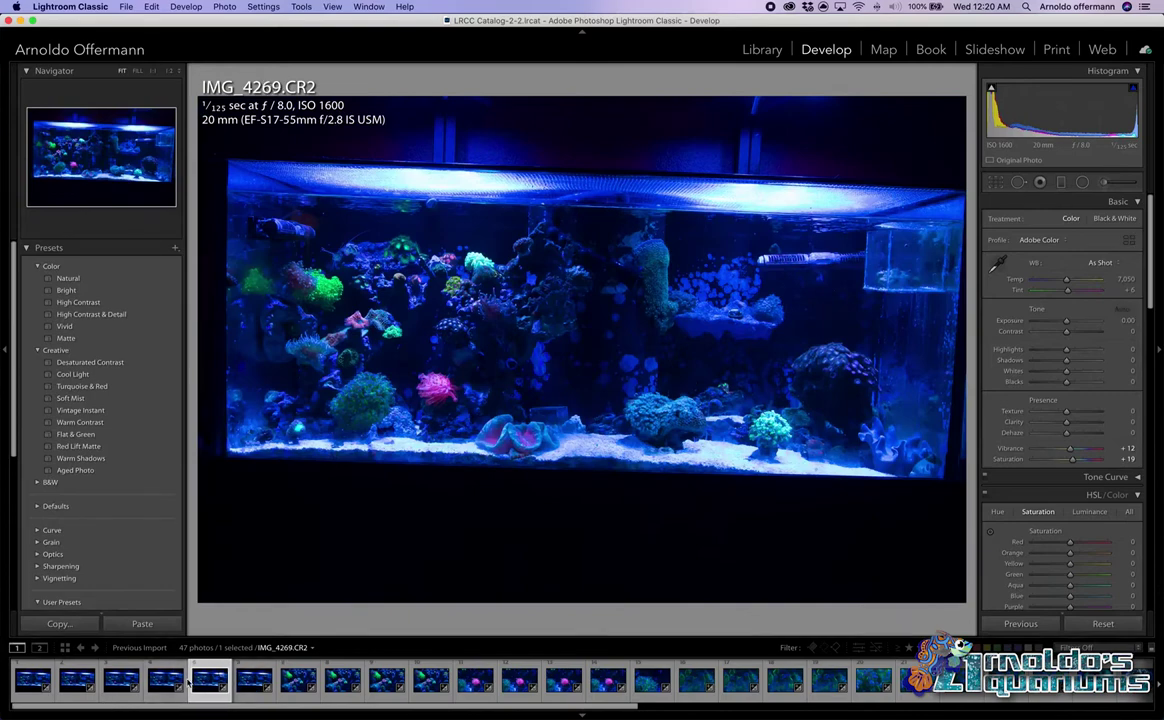
Remove five similar tank shots, leaving 42 photos in the catalog
shift+click(43, 683)
right_click(43, 683)
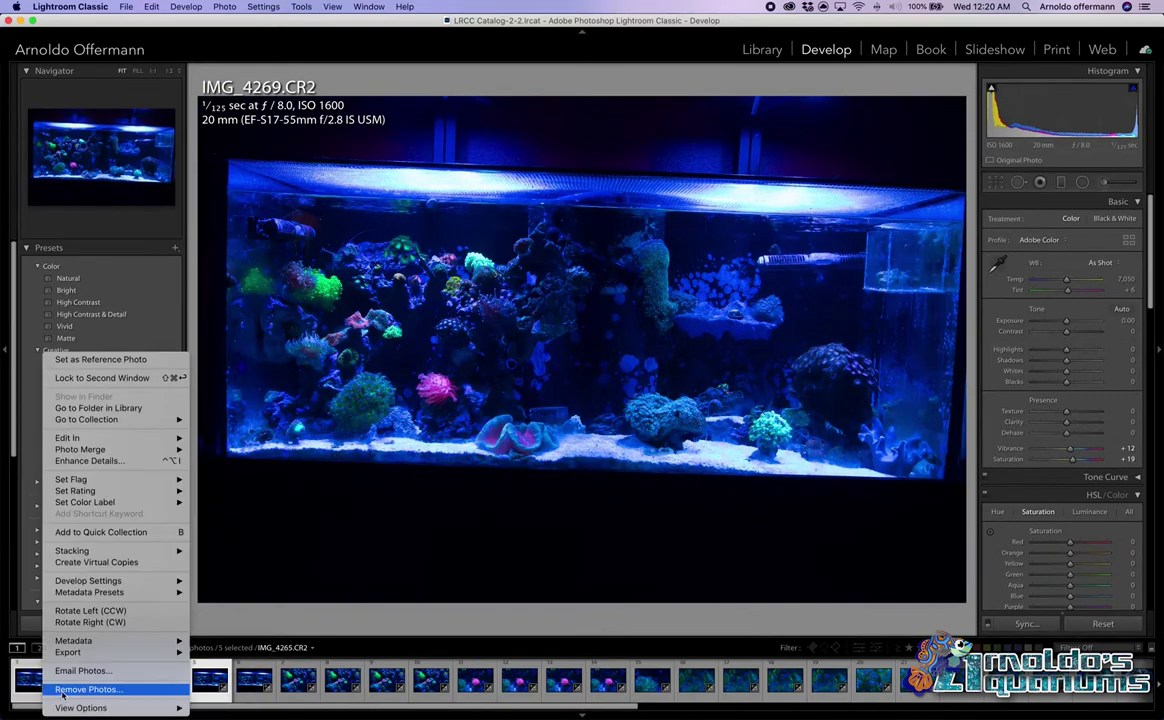
key(Escape)
key(Return)
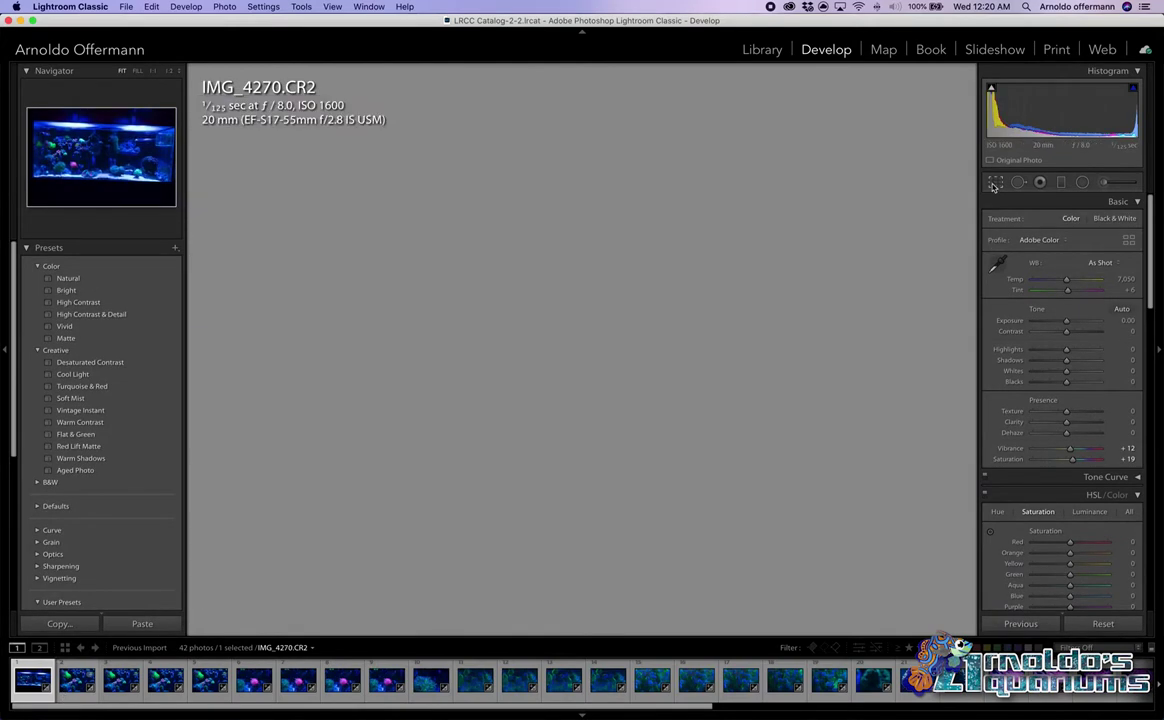
Straighten IMG_4270 by about -1.72° and apply the crop
click(995, 184)
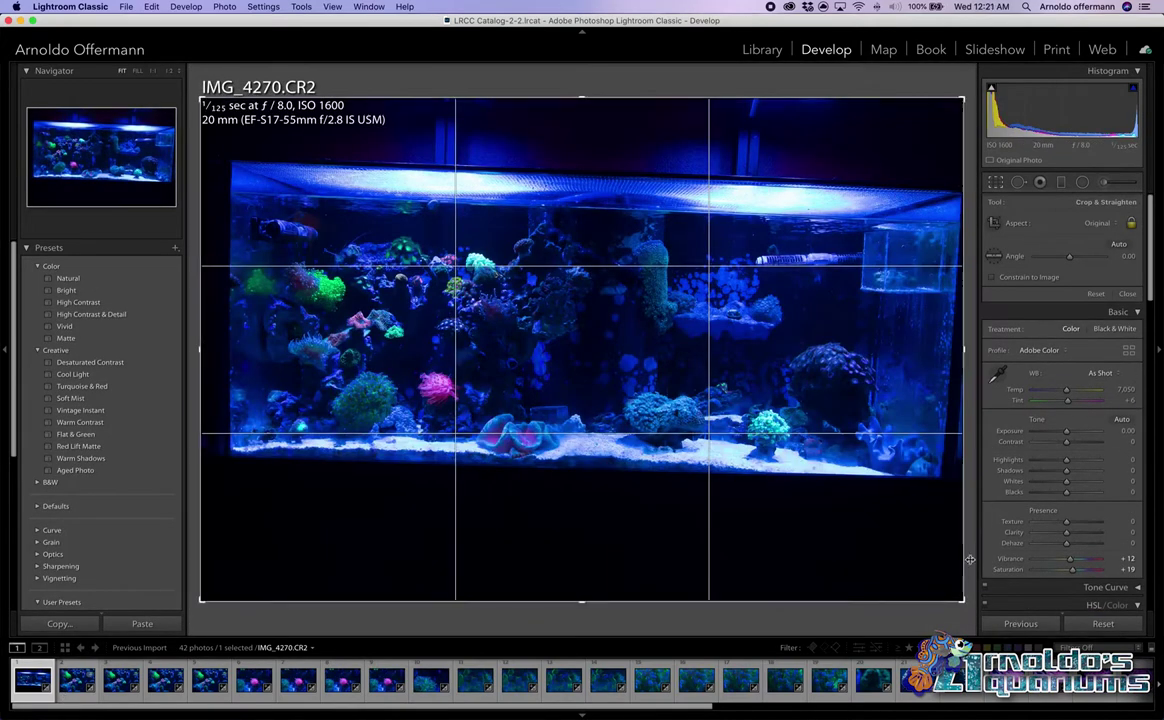
drag(966, 540, 971, 541)
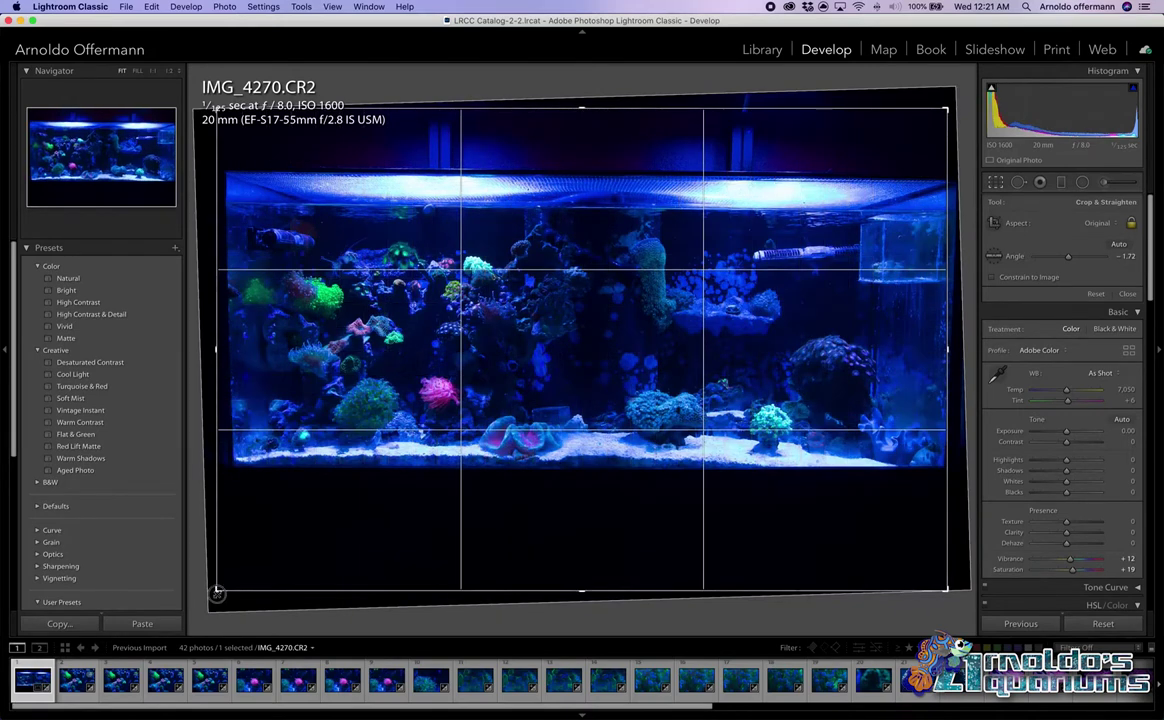
key(Return)
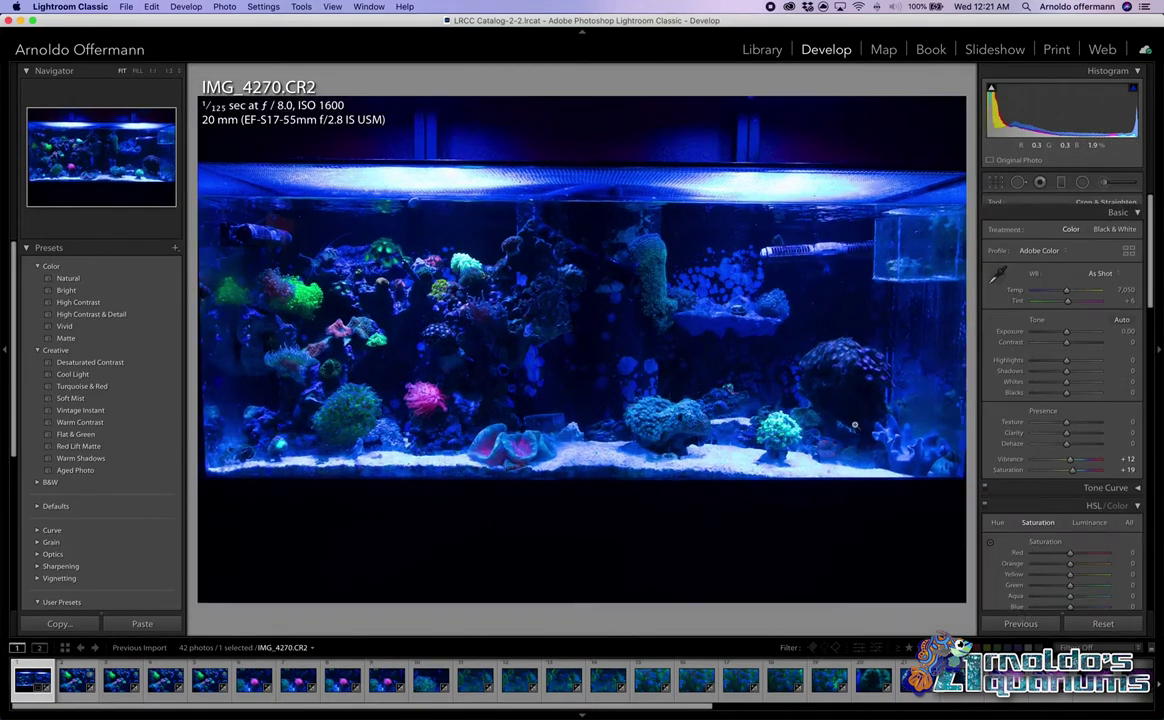
Set Highlights to -16, Shadows to +16 and Texture to +17 after comparing texture in zoomed views
mouse_move(1066, 349)
mouse_down()
mouse_move(1085, 350)
mouse_move(1062, 350)
mouse_move(1073, 364)
mouse_up()
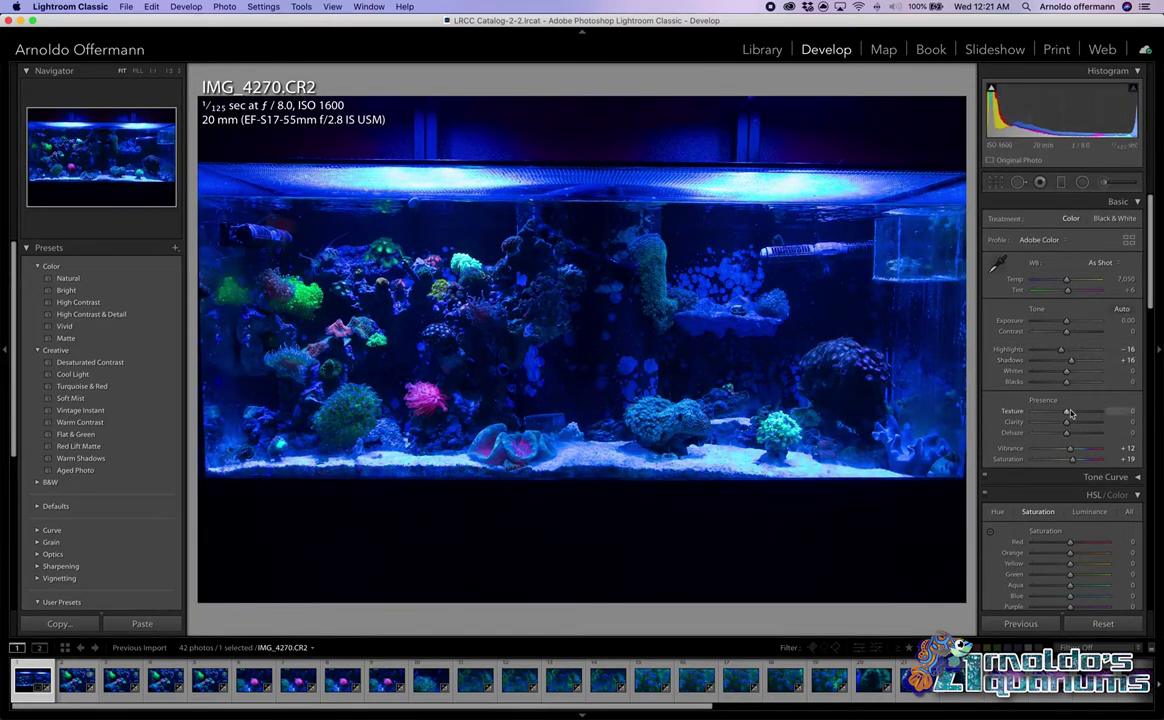
drag(1073, 413, 1065, 411)
click(509, 314)
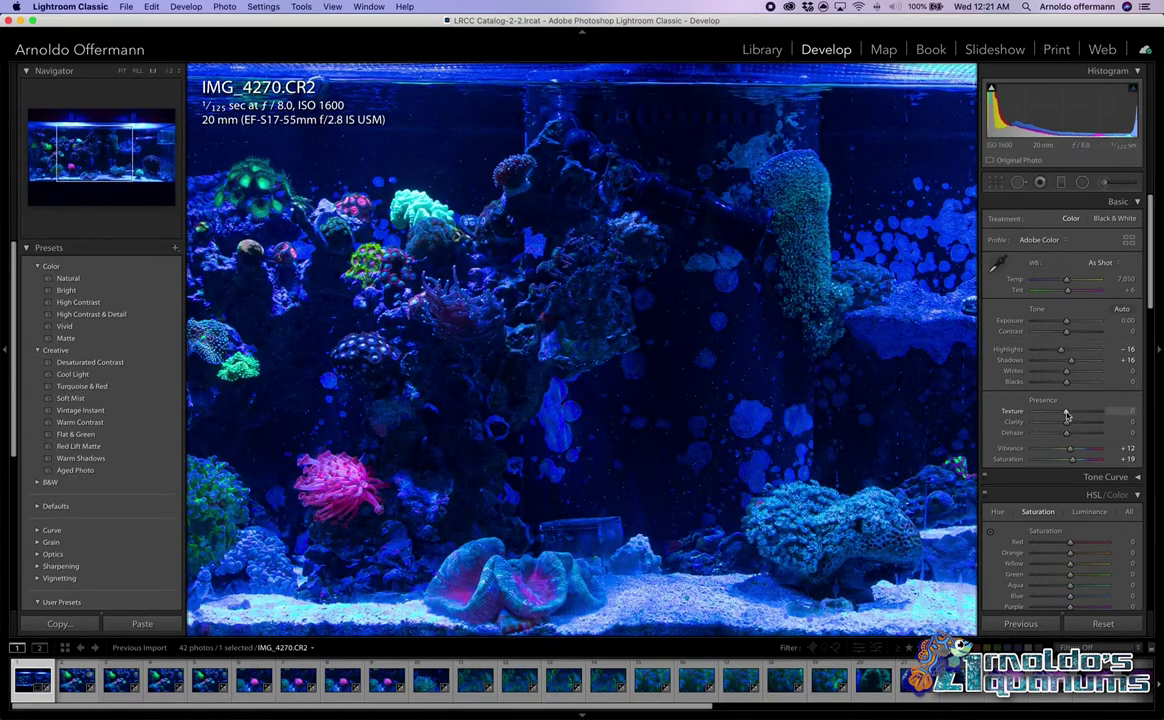
drag(1100, 412, 1081, 411)
key(minus)
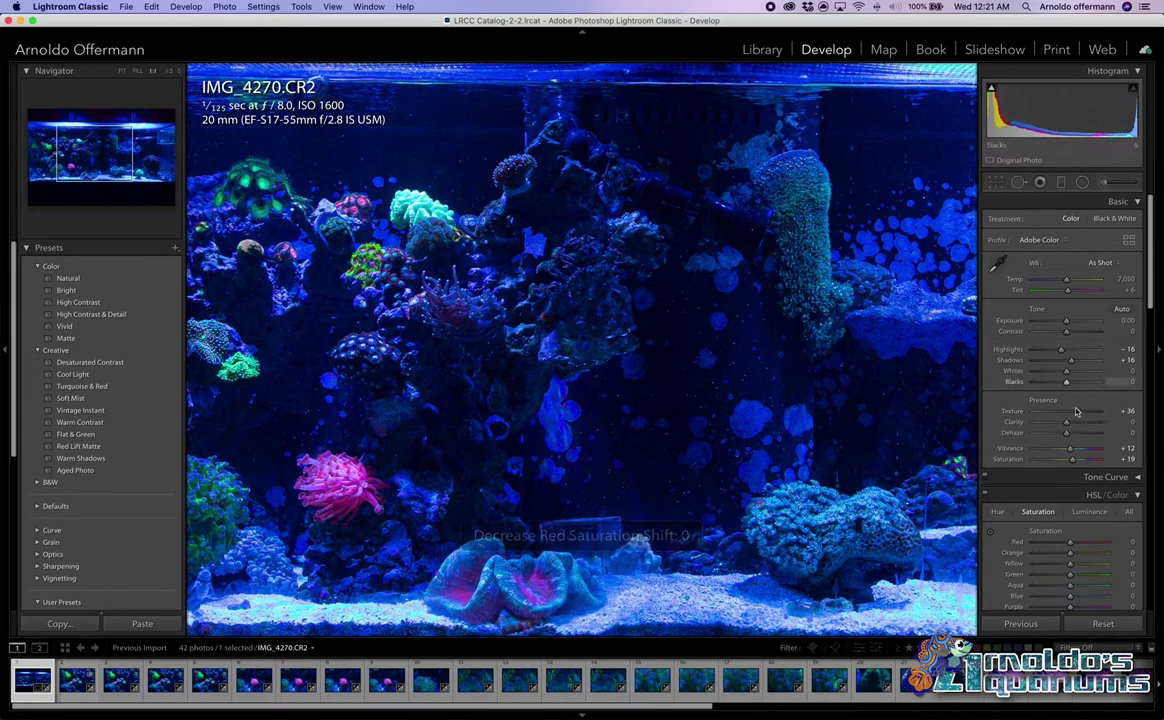
drag(1078, 411, 1125, 414)
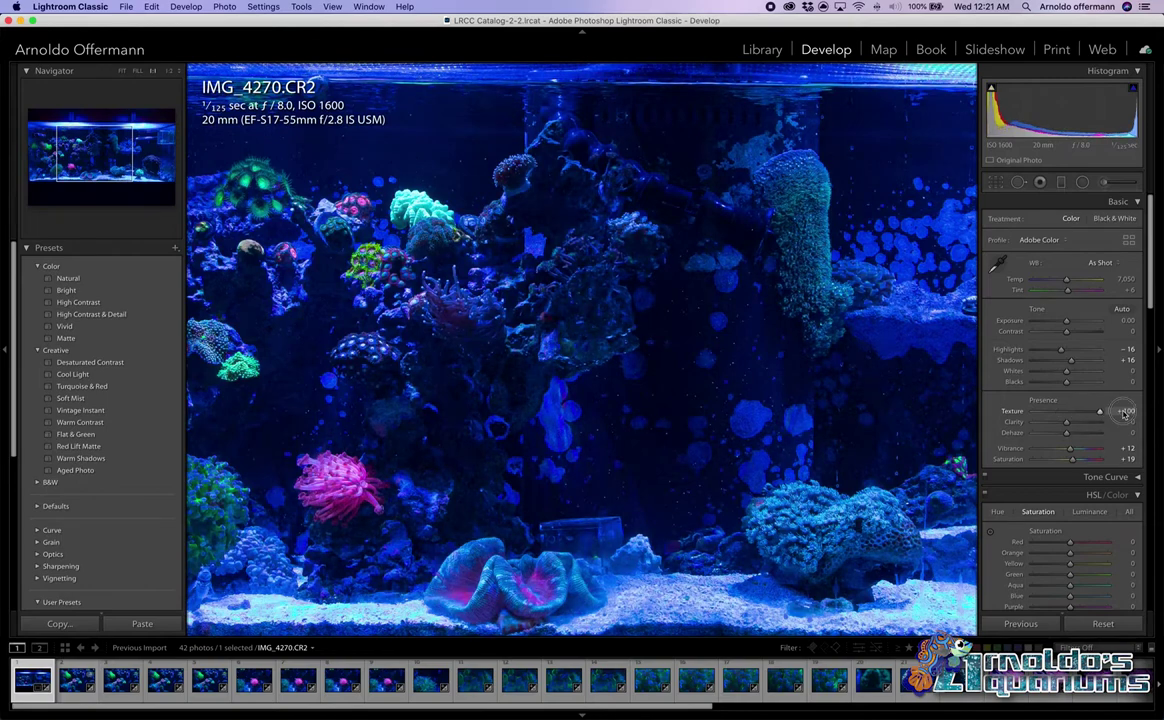
click(1053, 411)
drag(1046, 413, 915, 373)
click(698, 359)
click(652, 347)
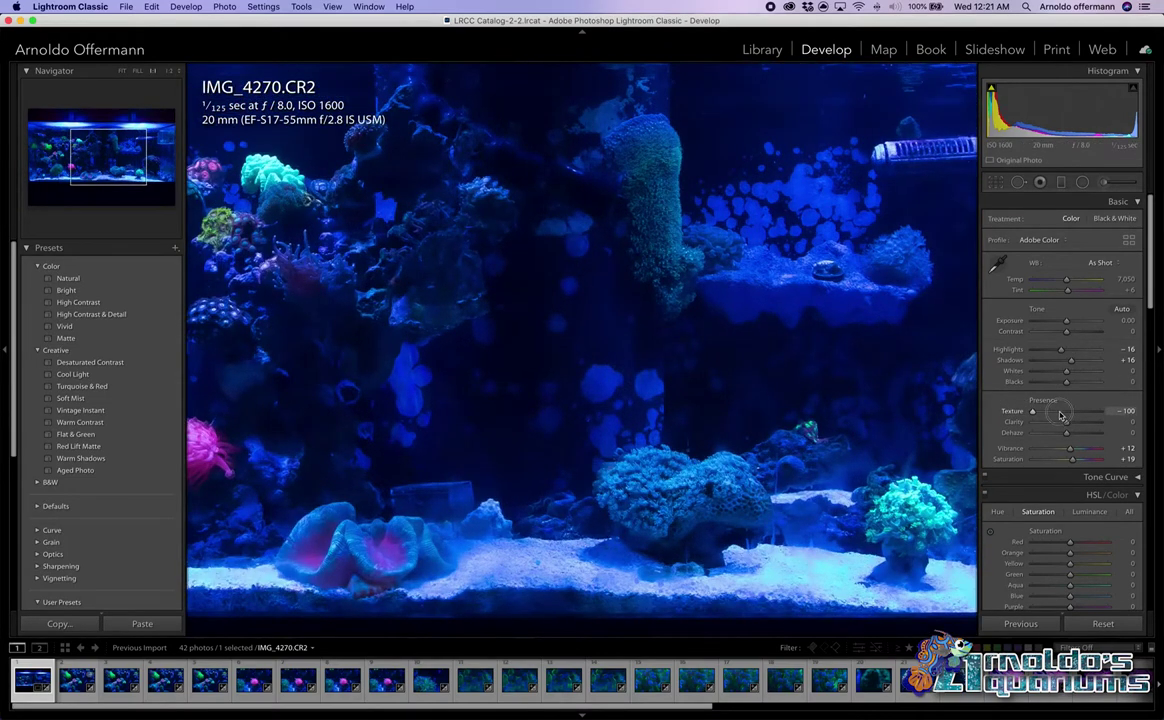
drag(1043, 414, 1076, 413)
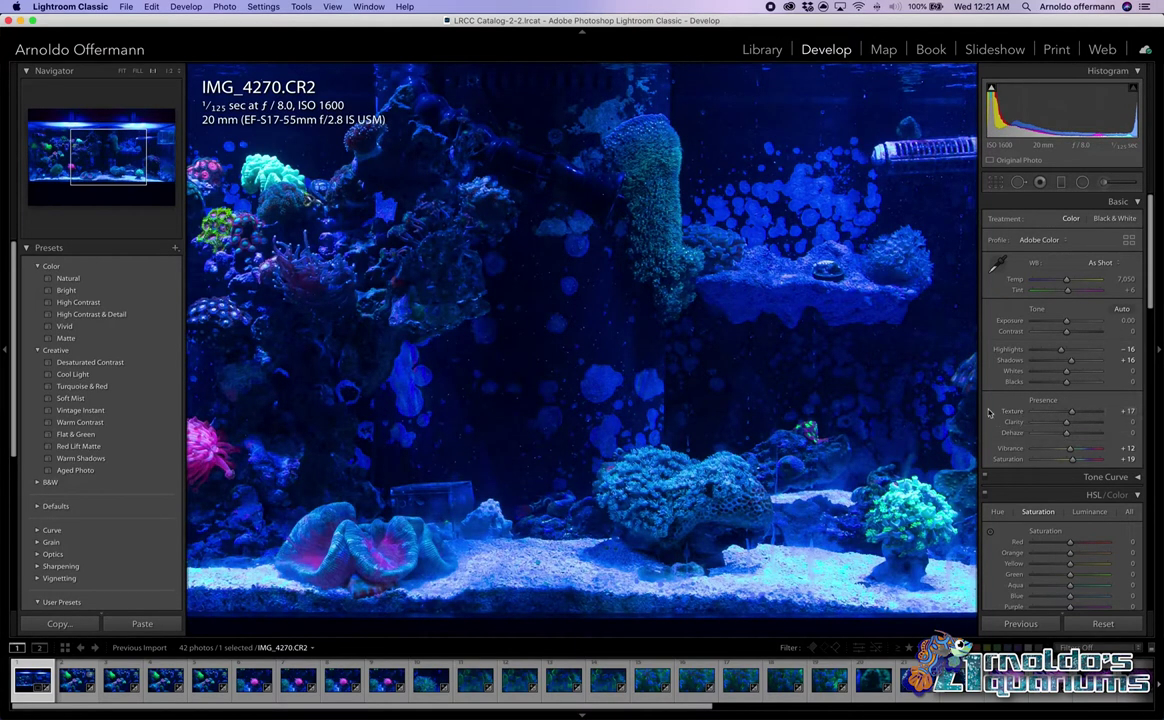
Settle Clarity at +23 after comparing stronger and weaker amounts in zoomed and Fit views
drag(1052, 425, 1093, 427)
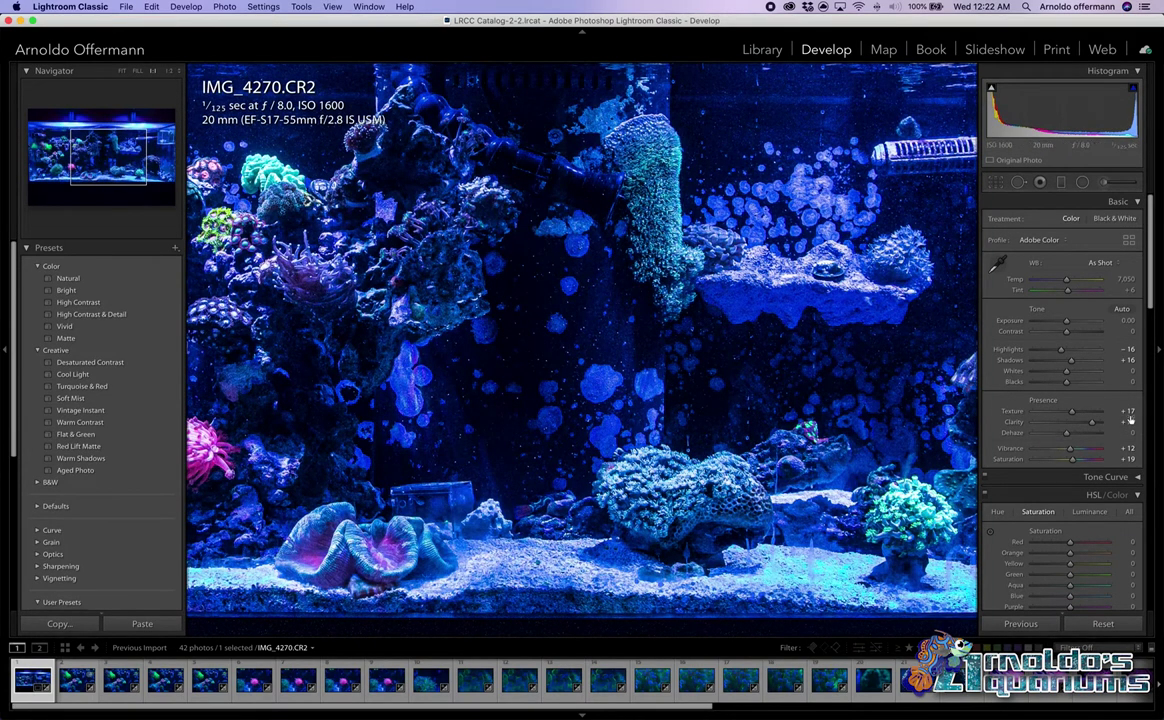
mouse_move(1091, 422)
mouse_down()
mouse_move(1070, 423)
mouse_move(1089, 422)
mouse_up()
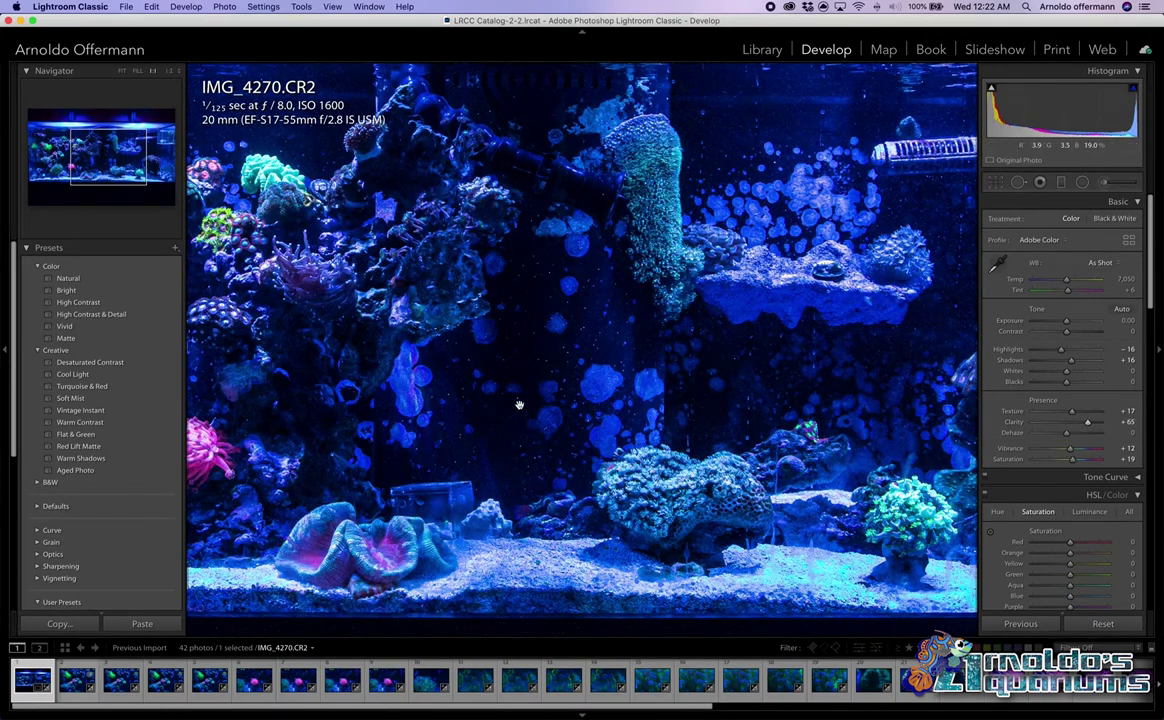
click(555, 323)
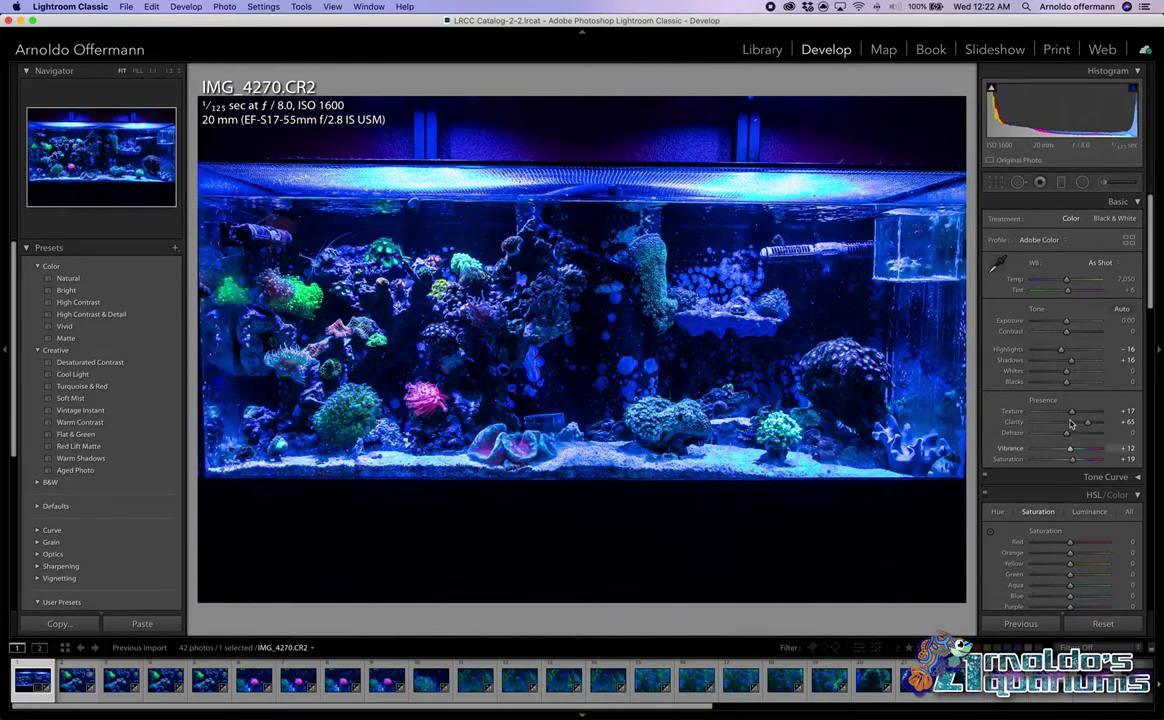
drag(1087, 422, 1072, 422)
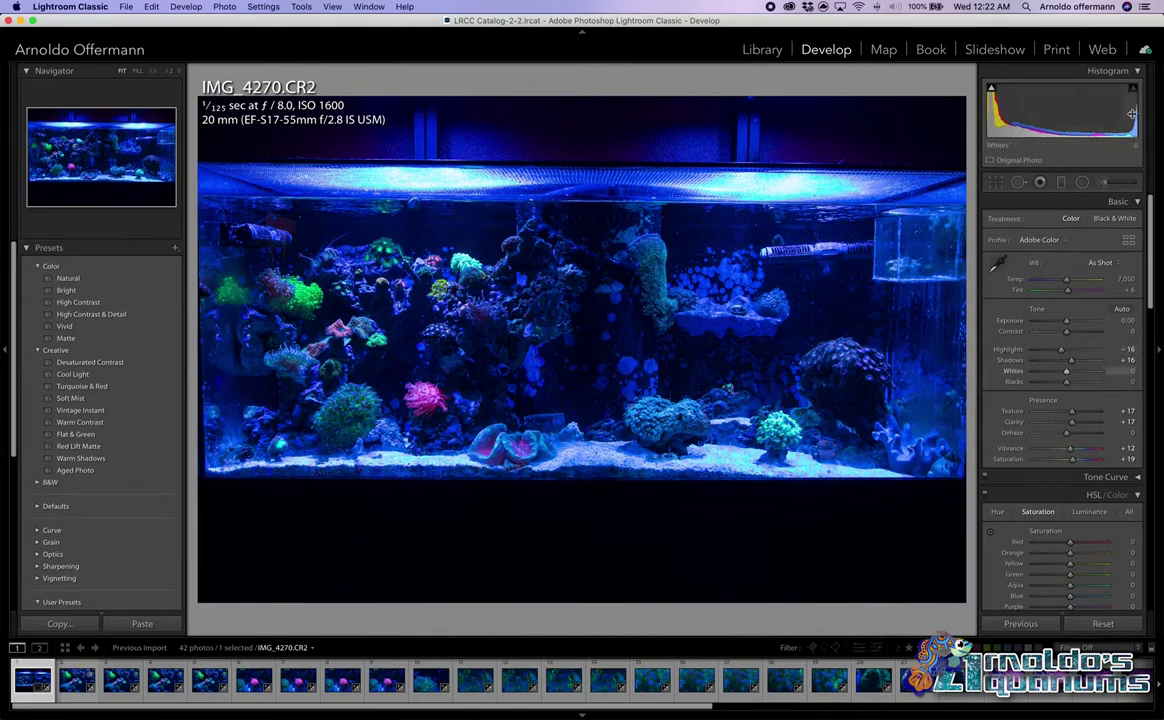
drag(1045, 424, 1076, 424)
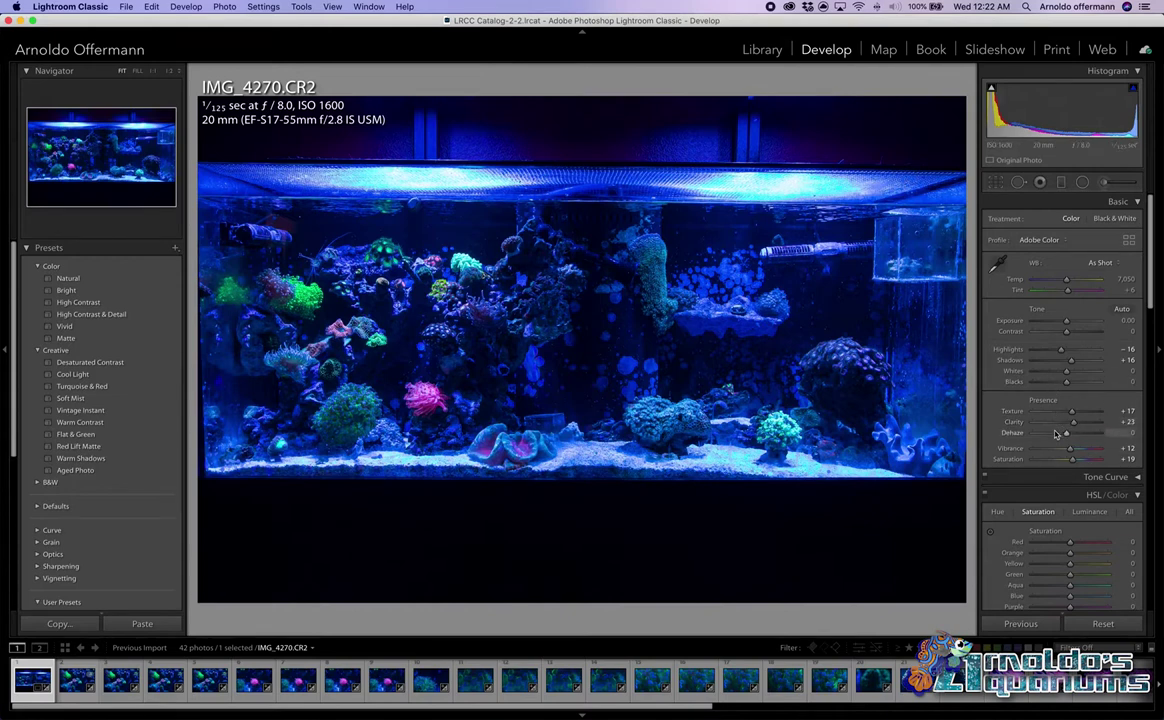
Set Dehaze to +72, Clarity to +45 and Texture to -16
drag(1060, 435, 1086, 421)
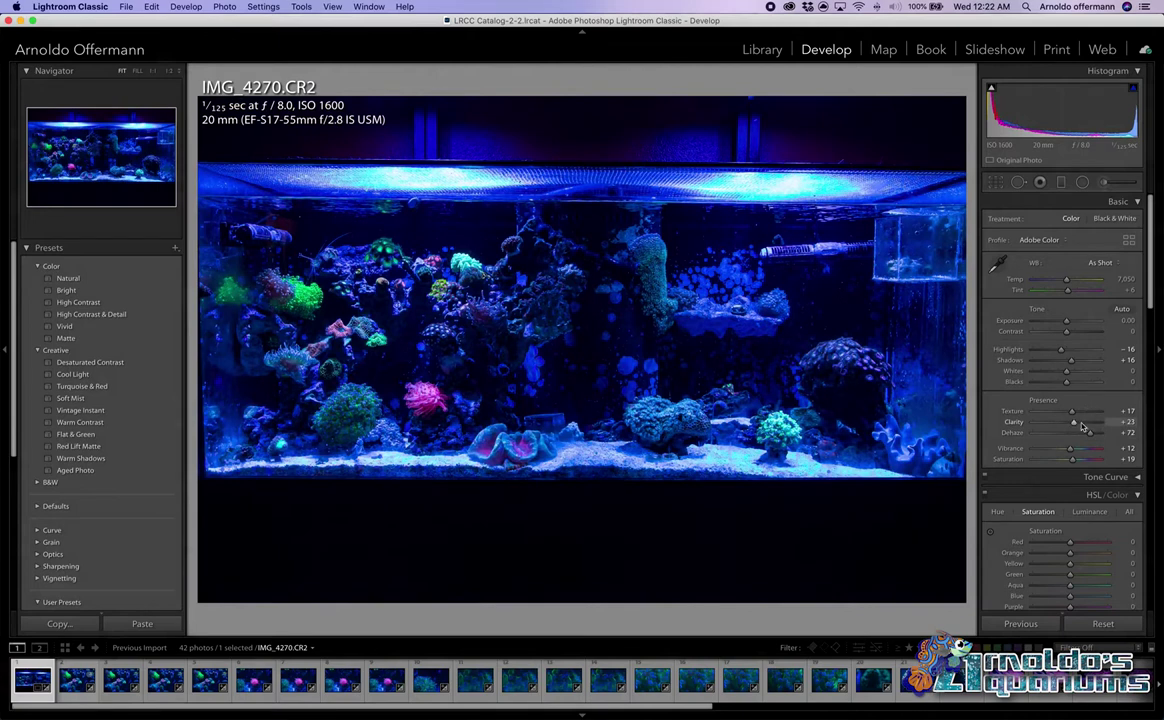
drag(1089, 433, 1066, 412)
Settle Texture at +3 in a zoomed view, return to Fit, and arm the white-balance picker
click(484, 335)
drag(1064, 411, 1058, 411)
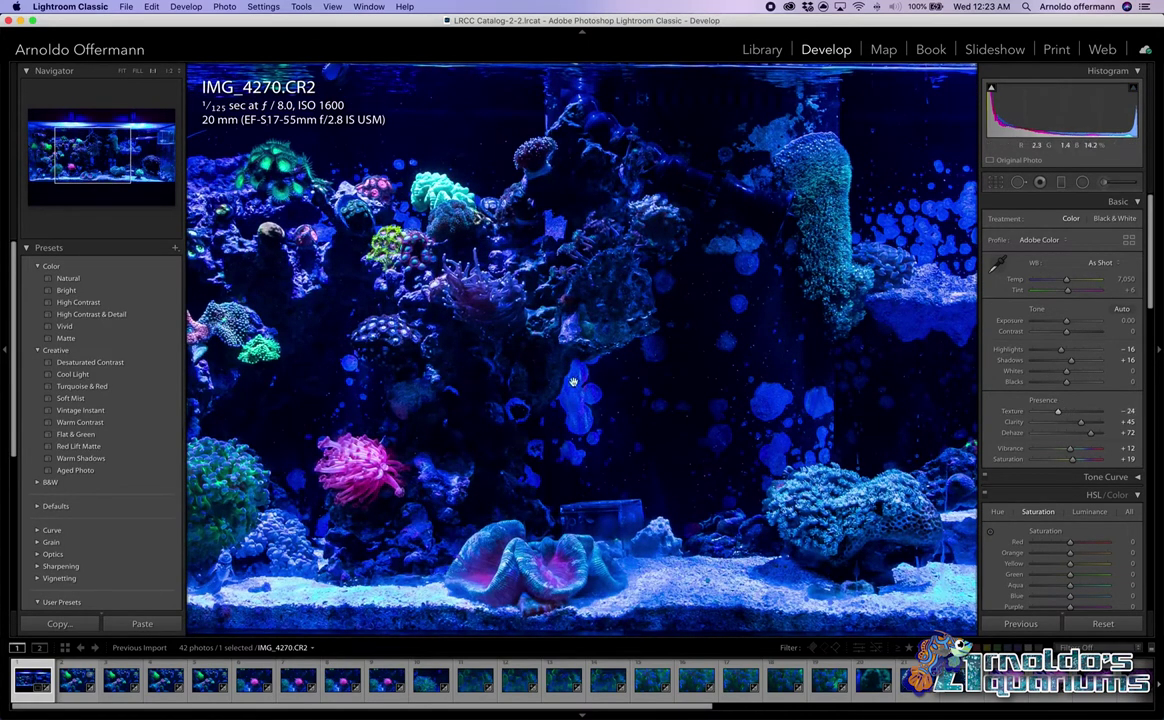
drag(1058, 411, 1070, 413)
click(673, 258)
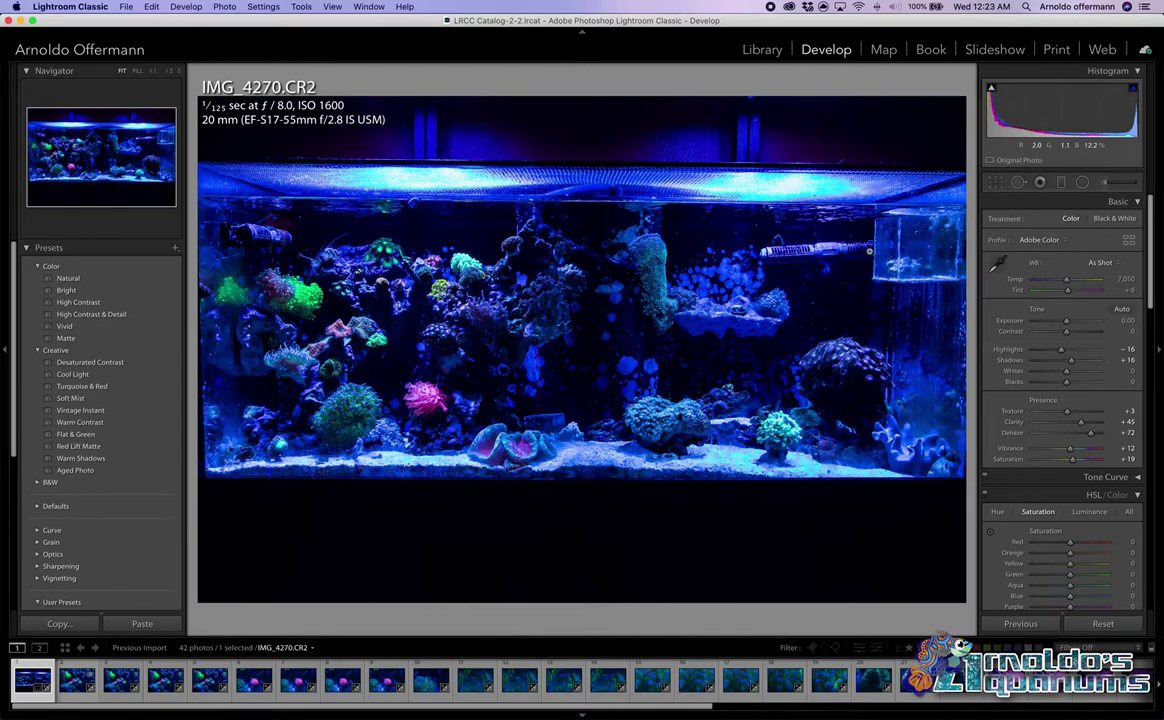
click(997, 262)
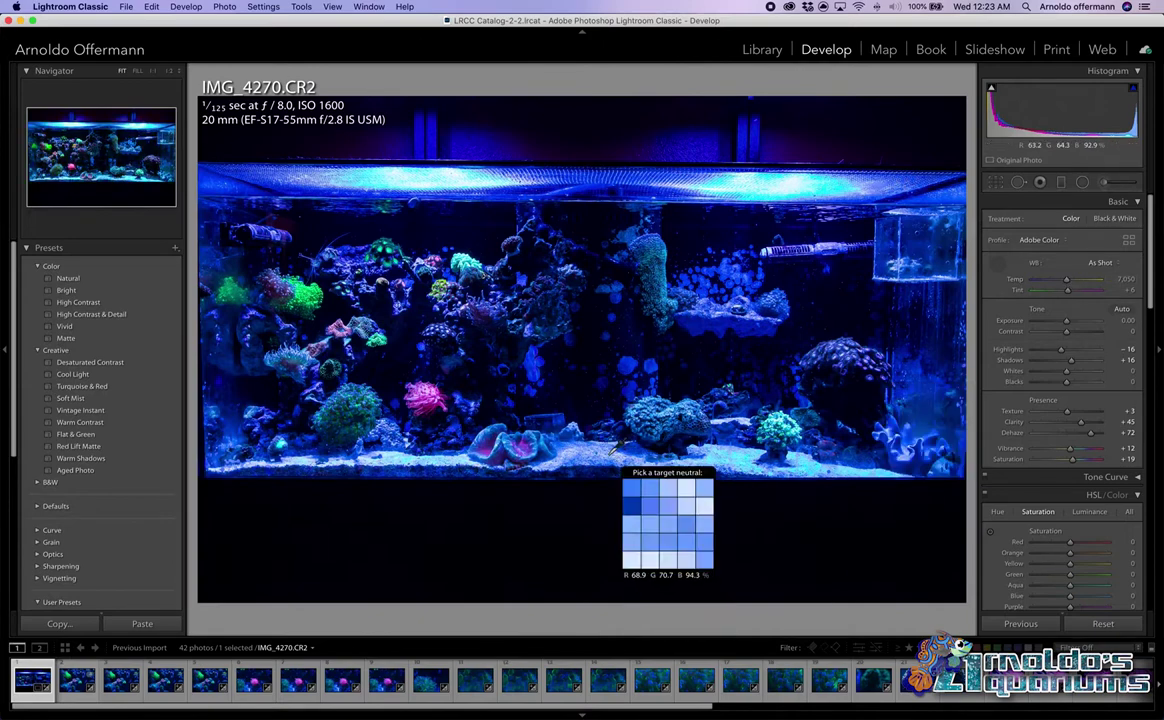
Resample a neutral spot for Custom white balance at Temp 50,000 and Tint +14
click(609, 454)
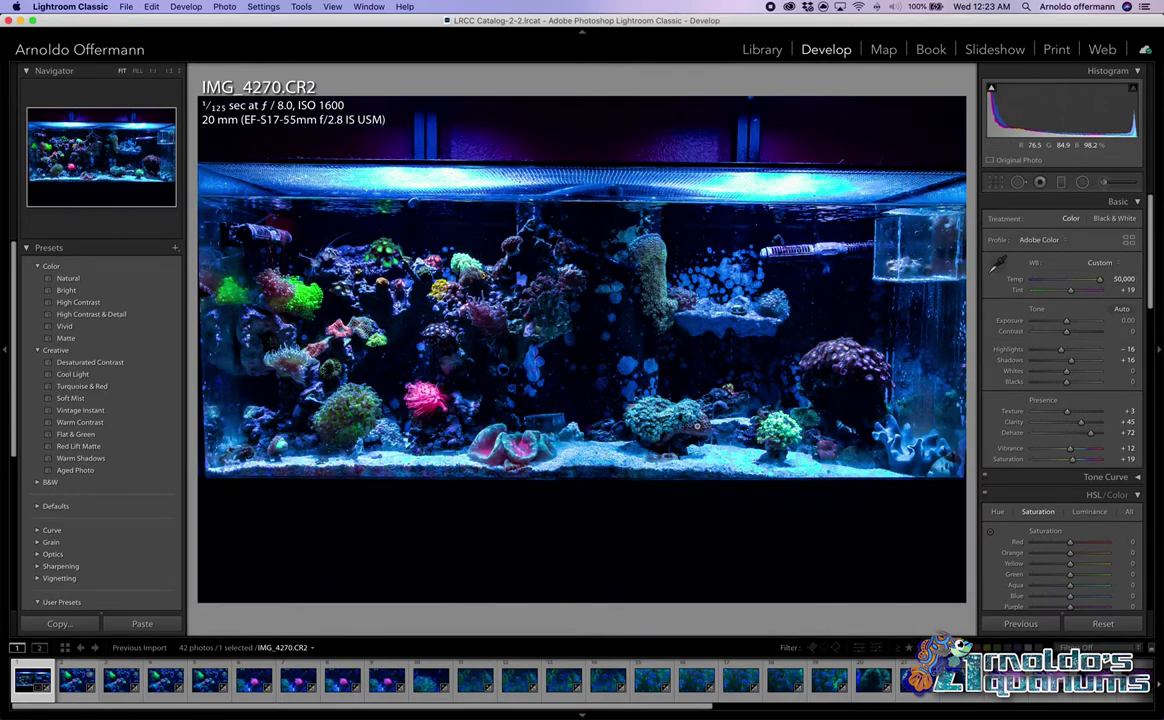
key(super+z)
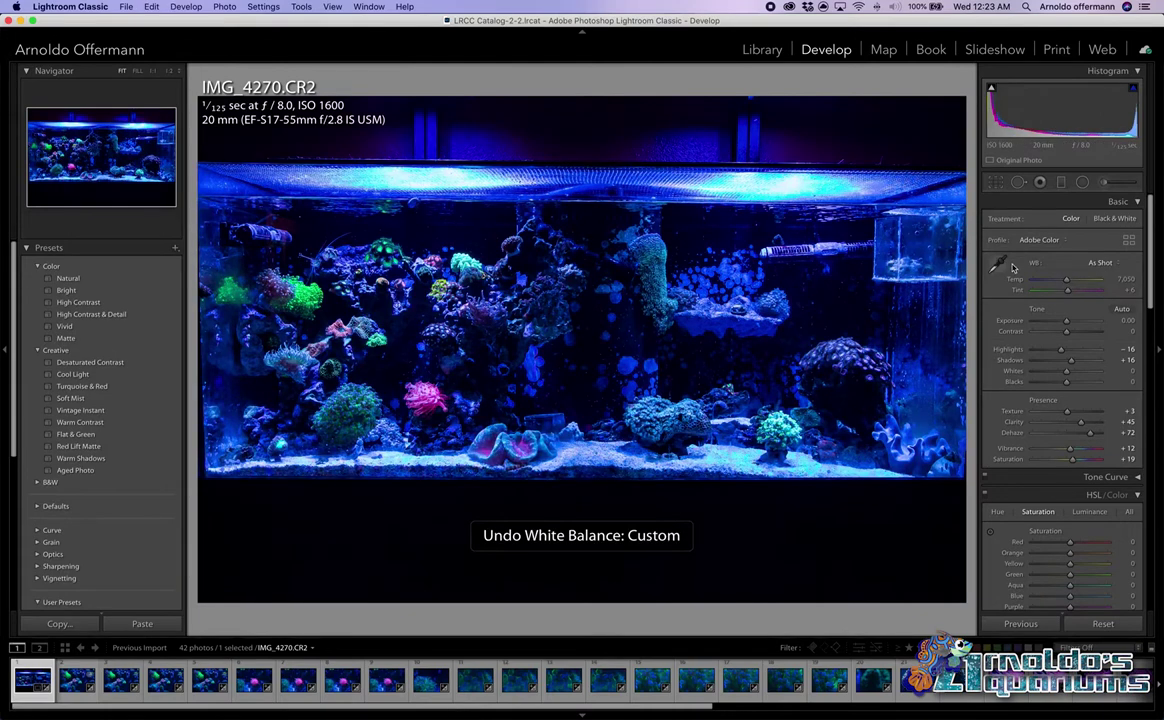
click(999, 264)
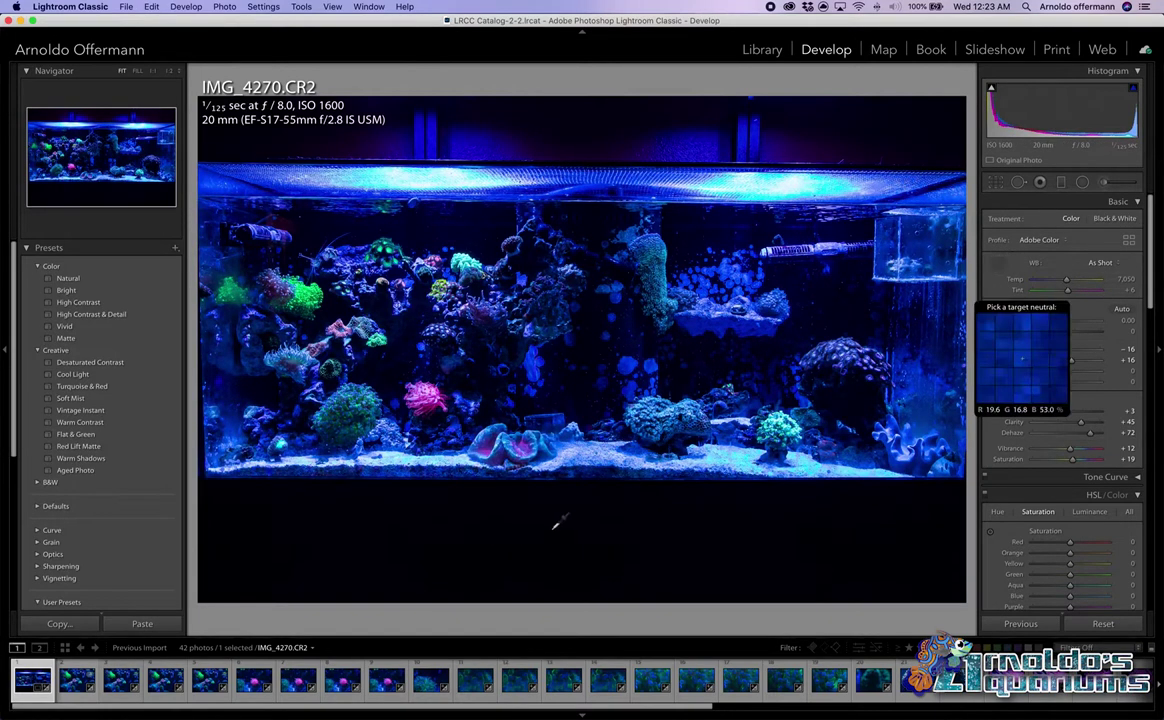
click(593, 456)
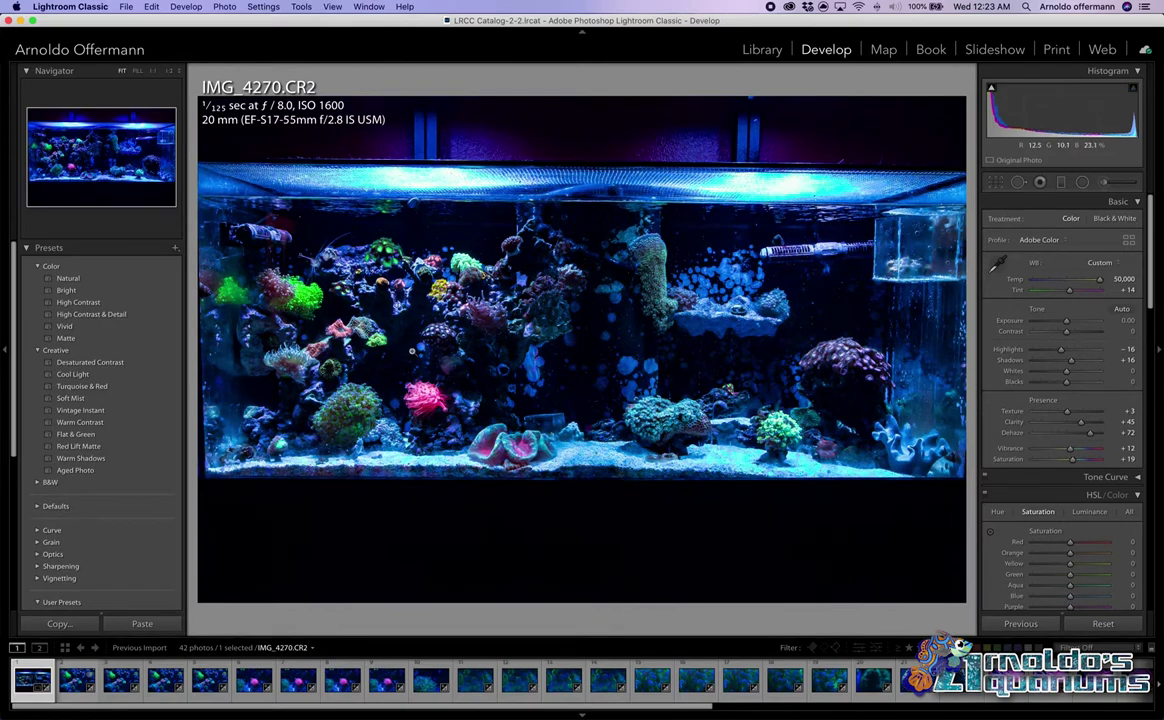
click(336, 294)
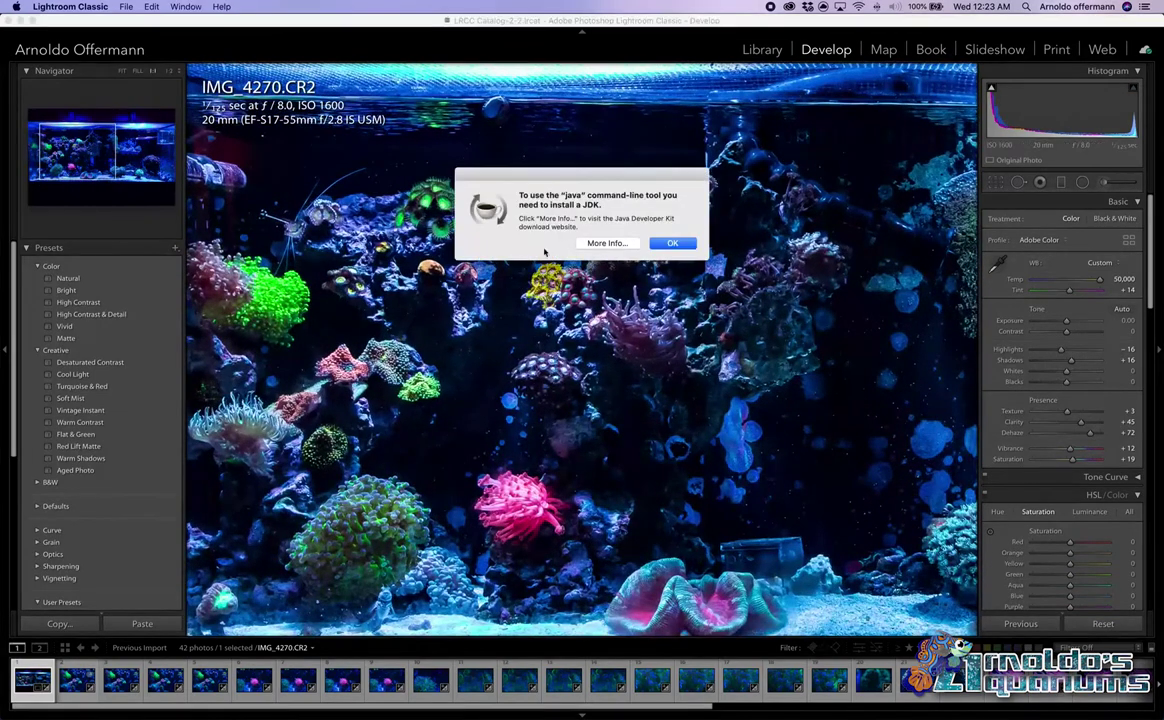
click(587, 246)
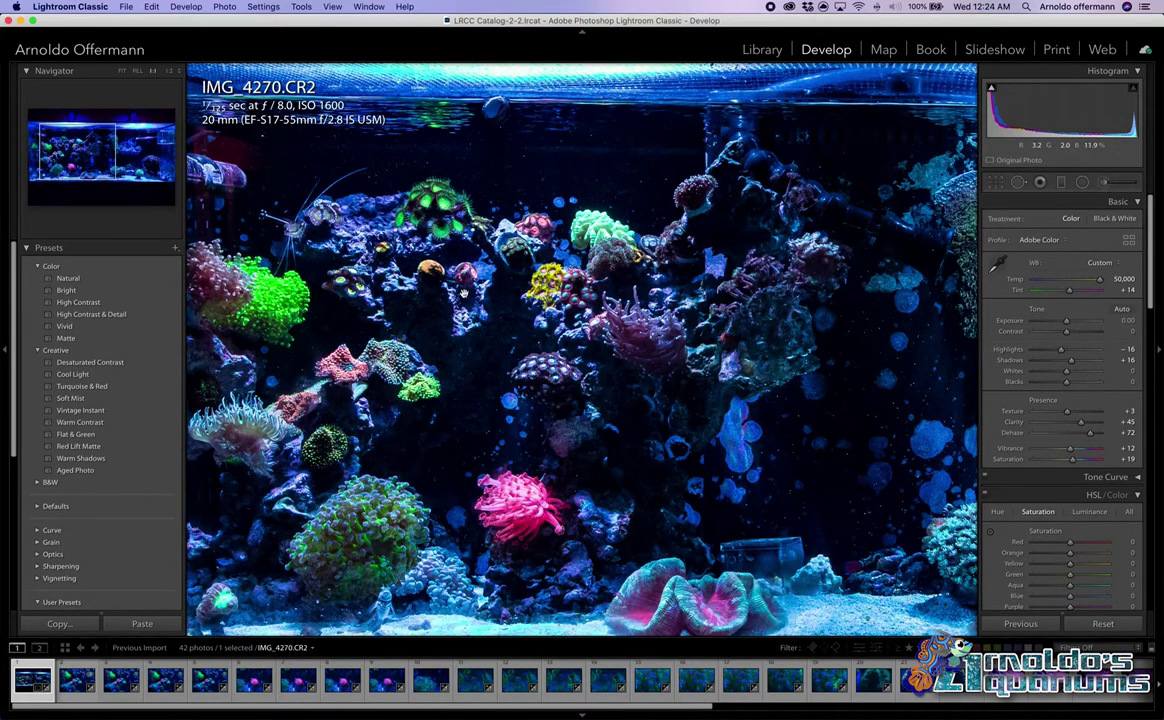
click(497, 310)
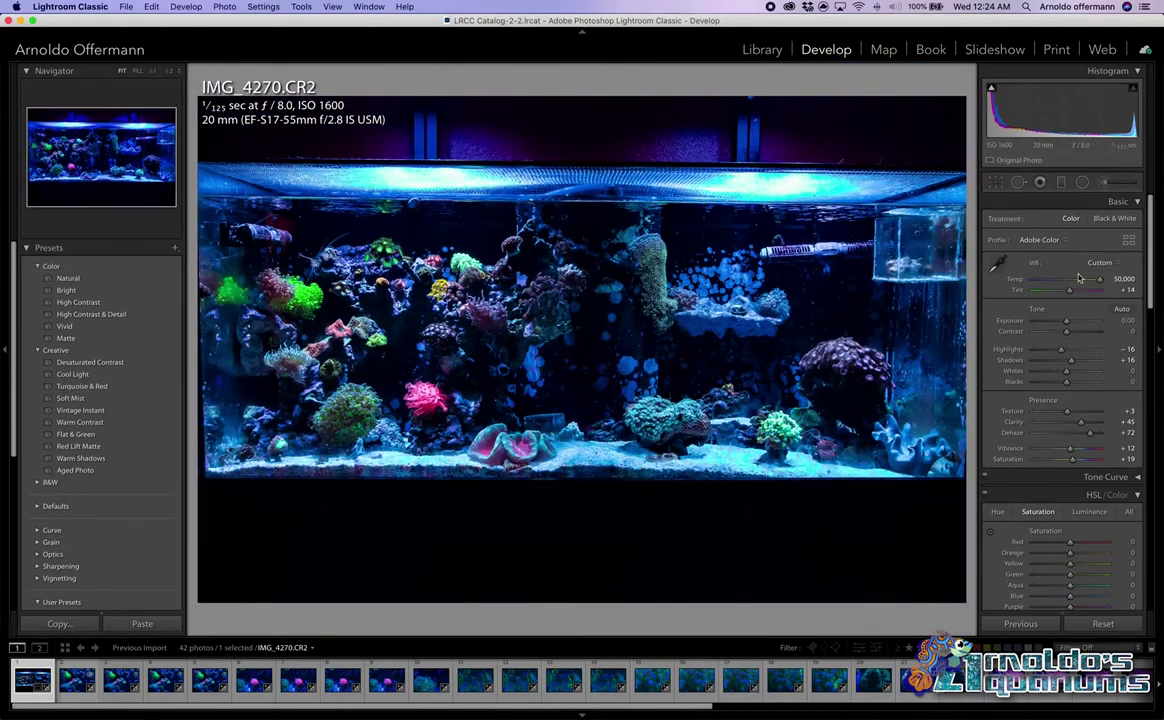
Resample white balance and cool it to Temp 11,043, Tint -7, with Saturation at +22
mouse_move(1080, 278)
mouse_down()
mouse_move(982, 255)
mouse_move(1087, 281)
mouse_move(983, 255)
mouse_move(1078, 293)
mouse_move(972, 266)
mouse_move(1063, 297)
mouse_move(970, 268)
mouse_move(1080, 297)
mouse_up()
key(super+z)
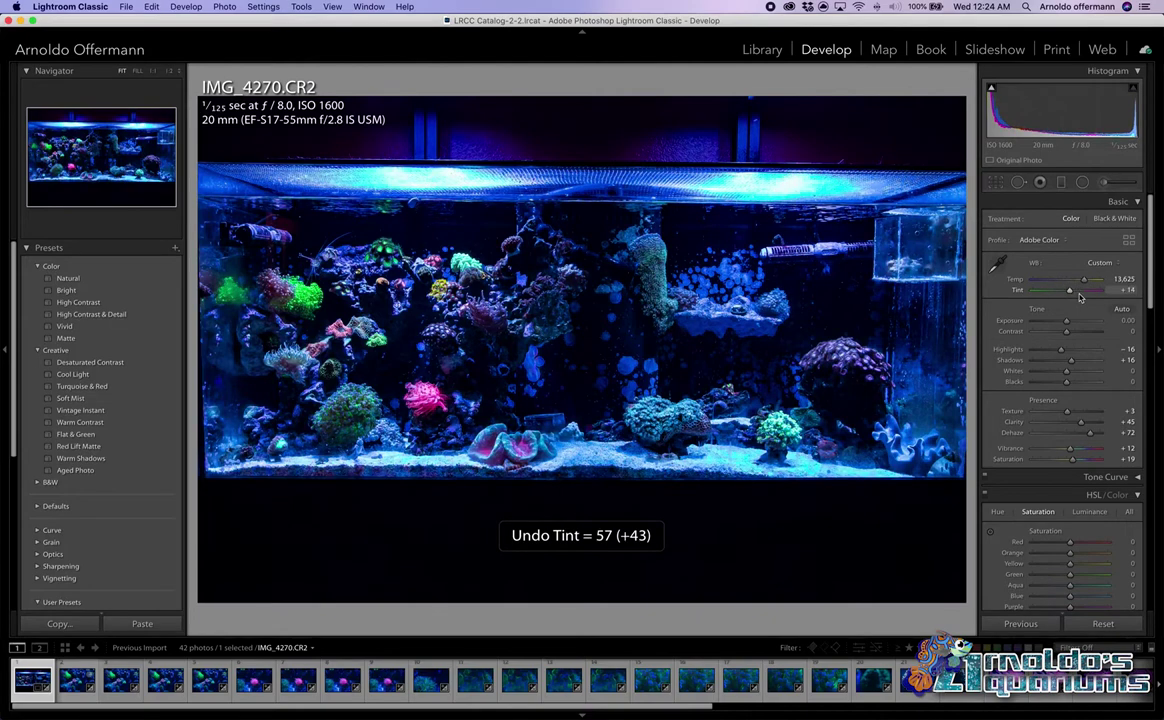
key(super+z)
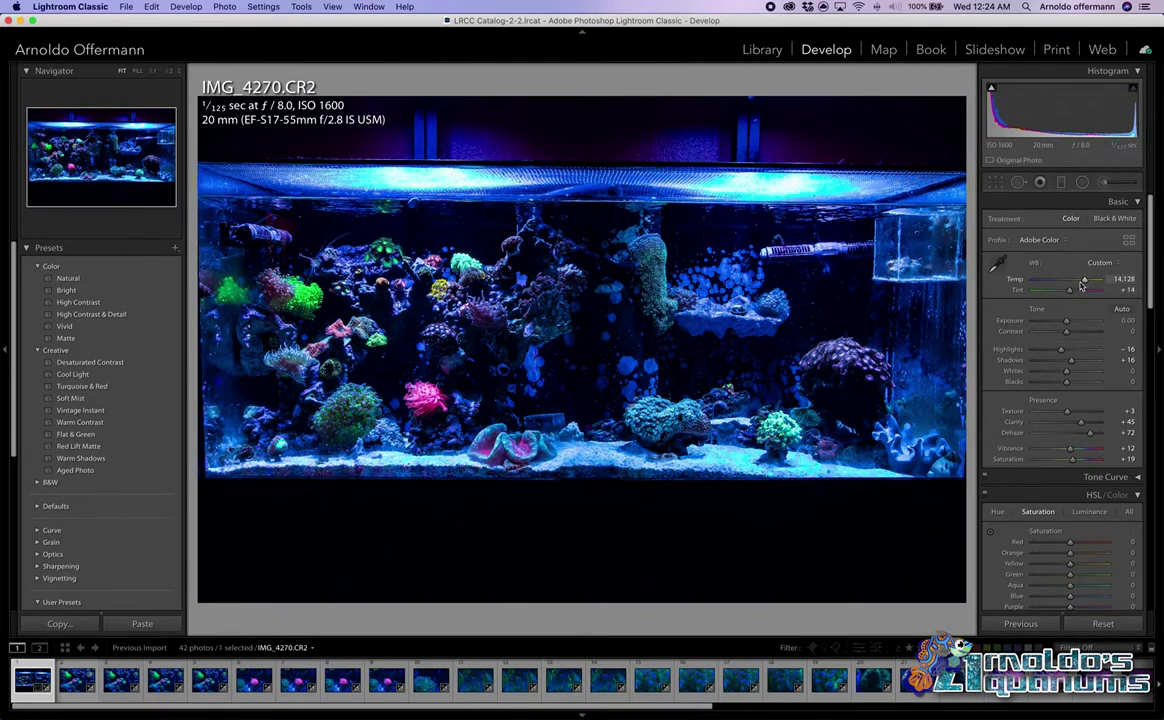
click(997, 263)
click(556, 410)
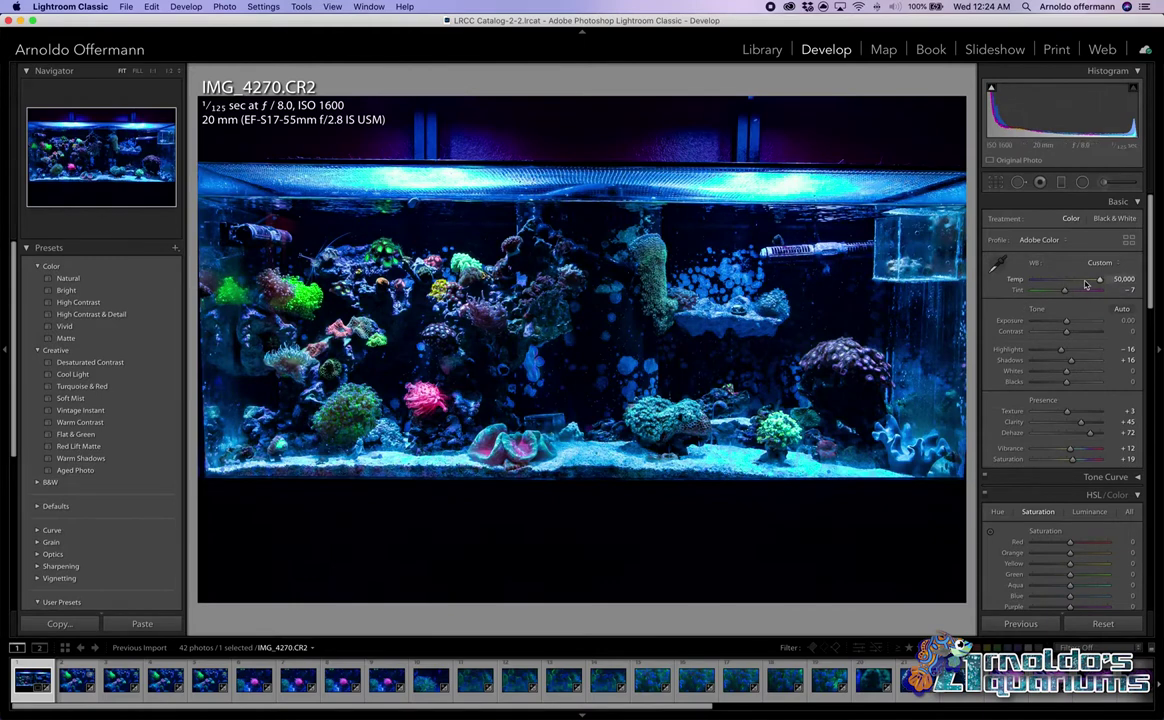
drag(1100, 280, 1082, 282)
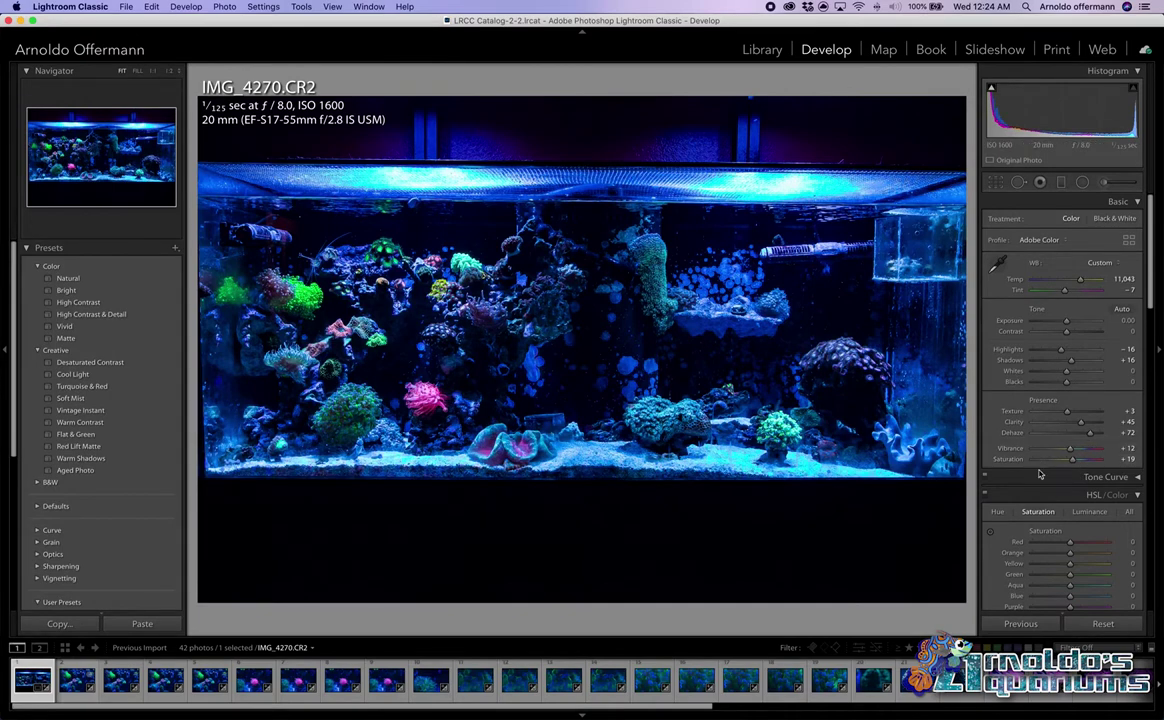
mouse_move(1071, 459)
mouse_down()
mouse_move(1052, 469)
mouse_move(1074, 463)
mouse_up()
Set HSL saturation to Green +49, Aqua +61, Blue +8 and Purple +41 using sliders and on-photo targeting
scroll(1068, 500, down, 1)
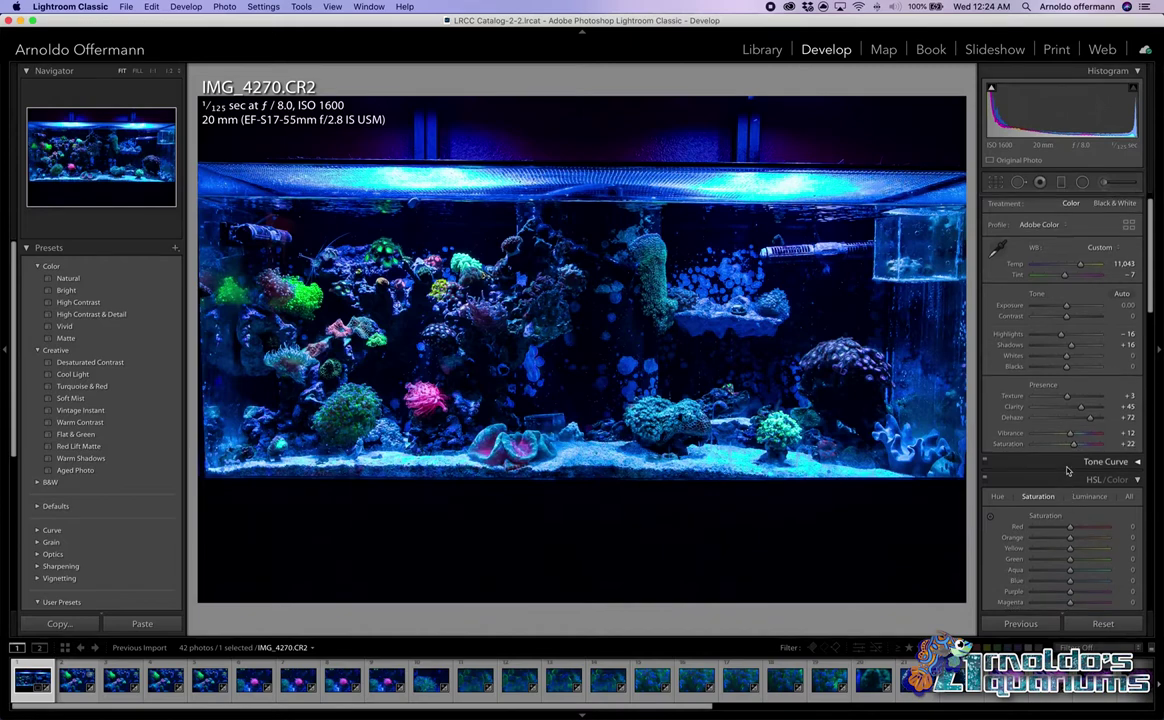
scroll(1100, 420, down, 1)
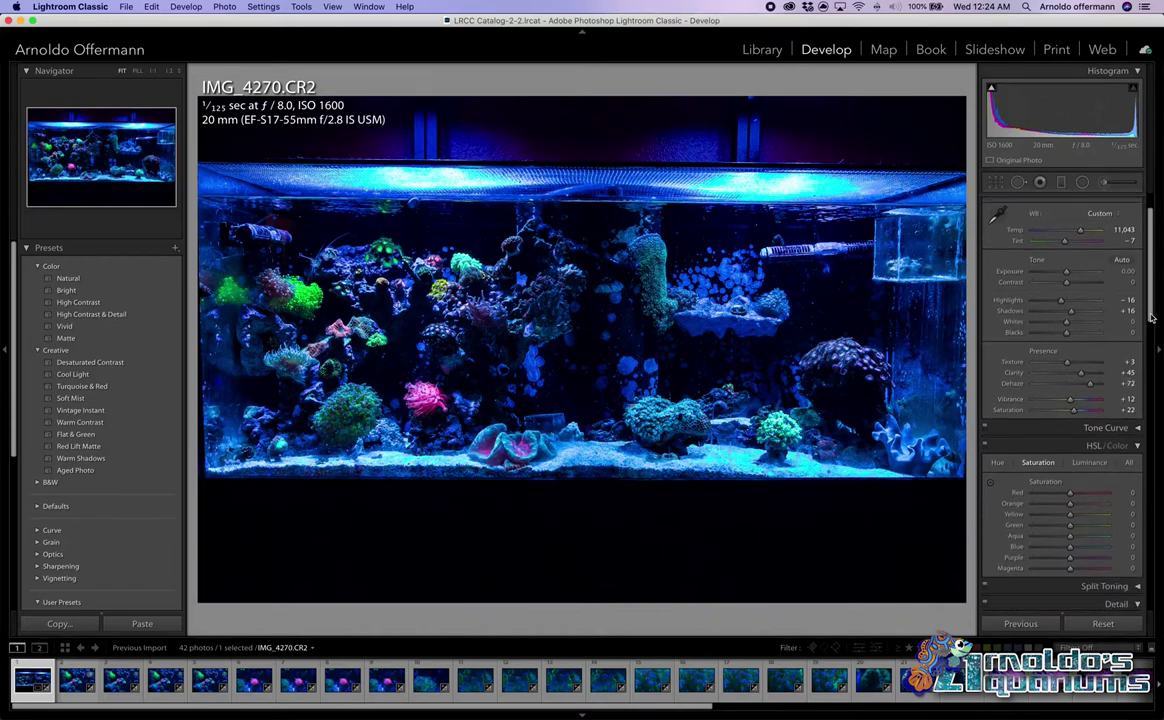
scroll(1150, 345, down, 2)
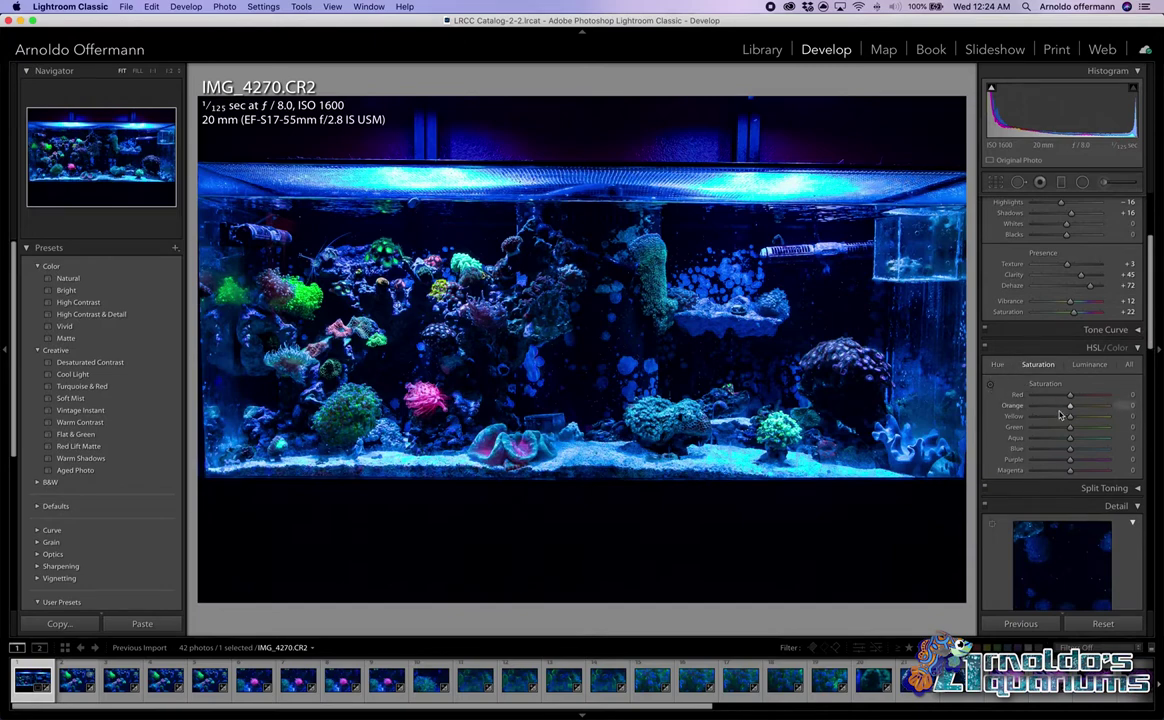
mouse_move(1069, 438)
mouse_down()
mouse_move(1038, 441)
mouse_move(1062, 432)
mouse_up()
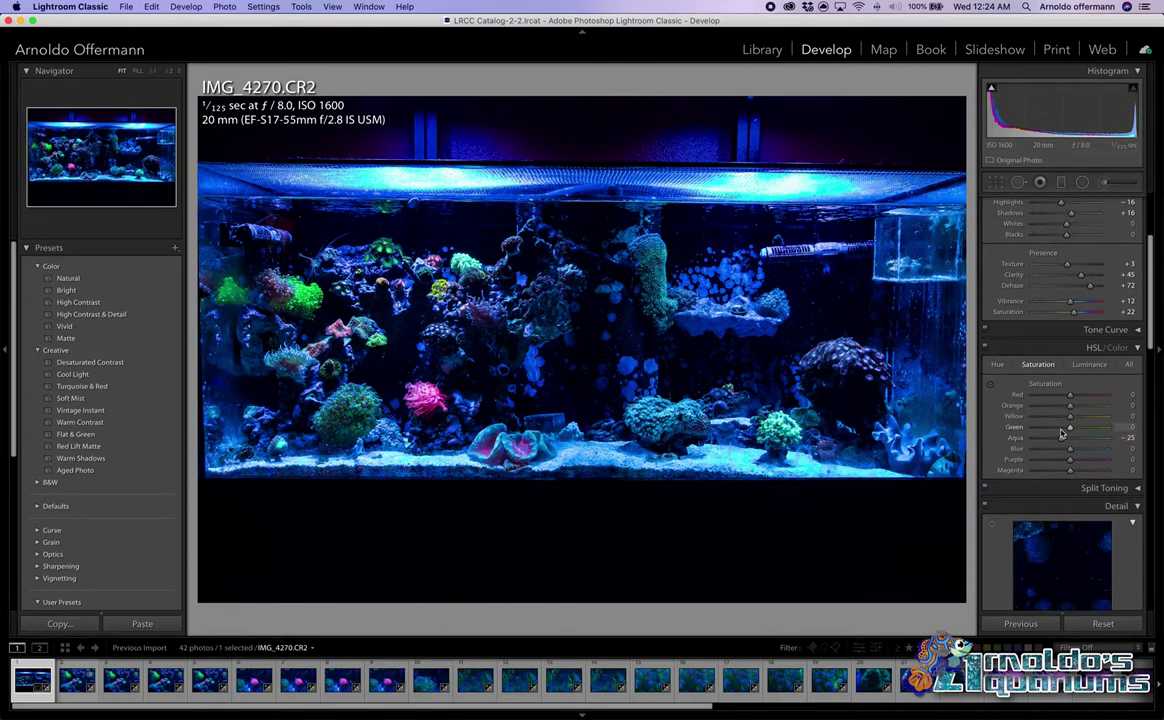
key(super+z)
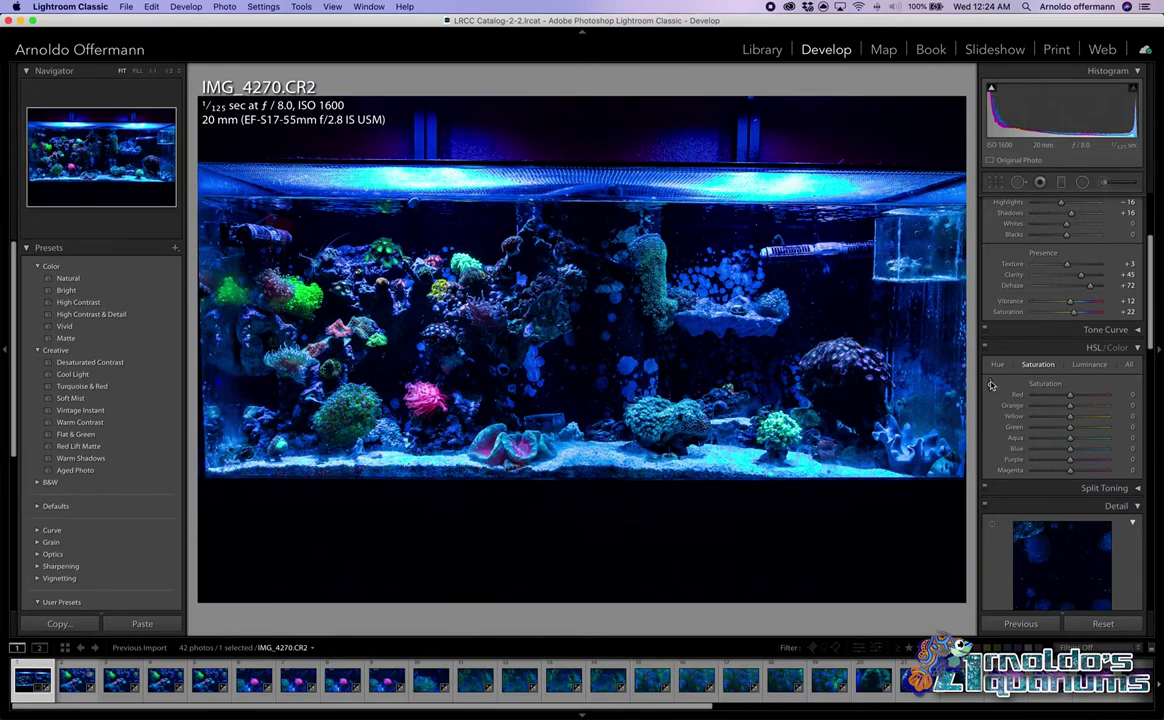
click(991, 387)
drag(570, 340, 570, 412)
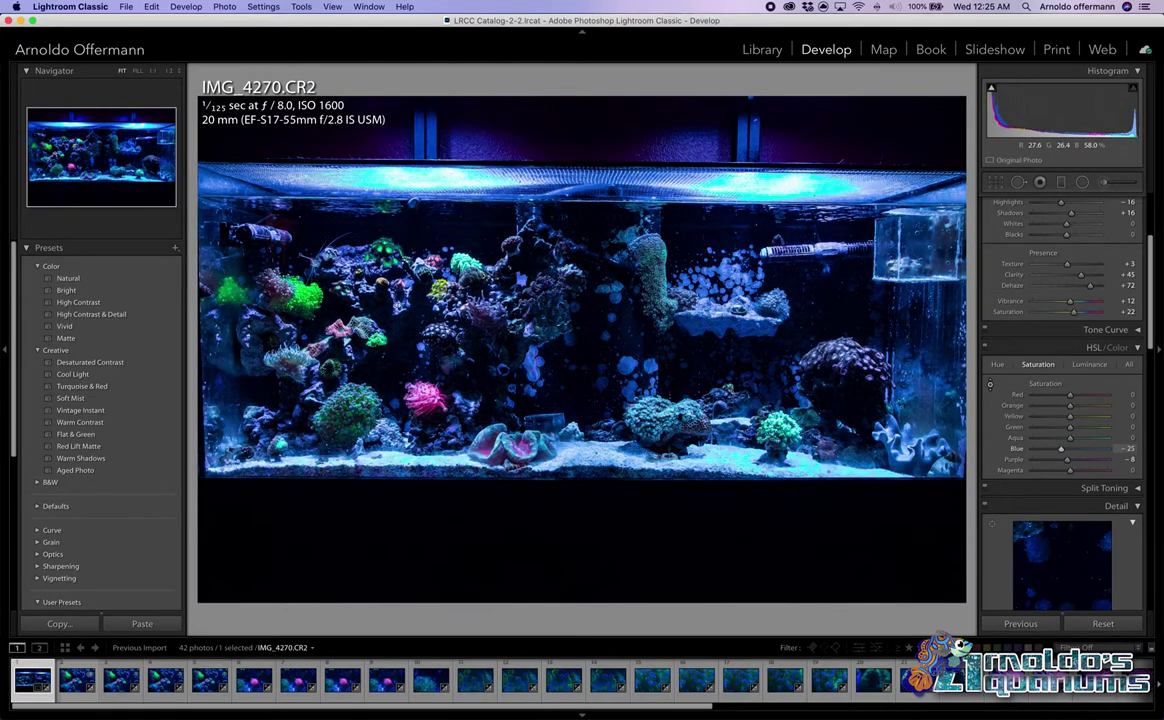
drag(570, 412, 636, 378)
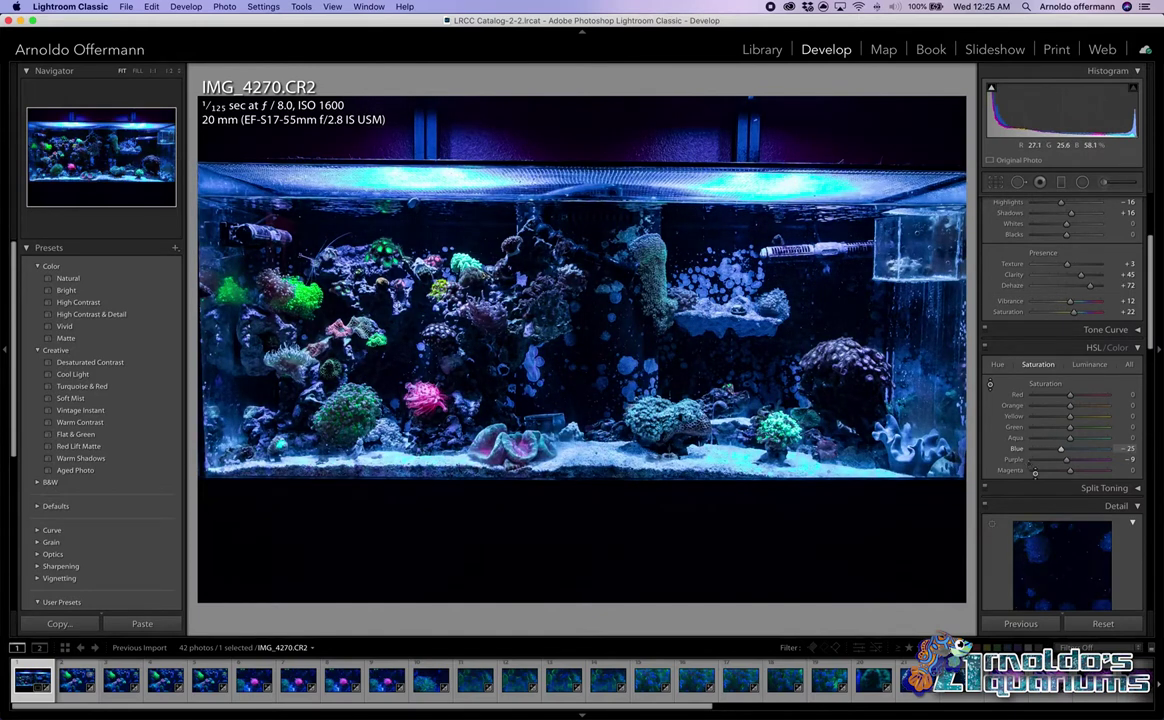
drag(1066, 459, 1087, 461)
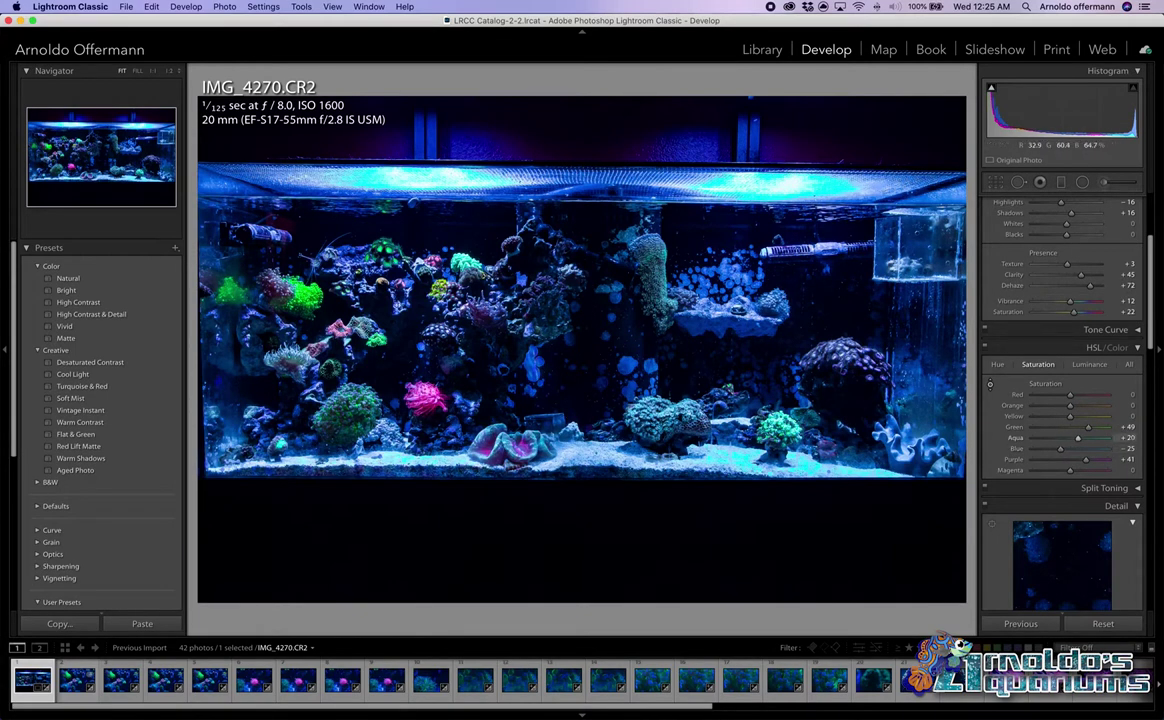
drag(718, 395, 718, 352)
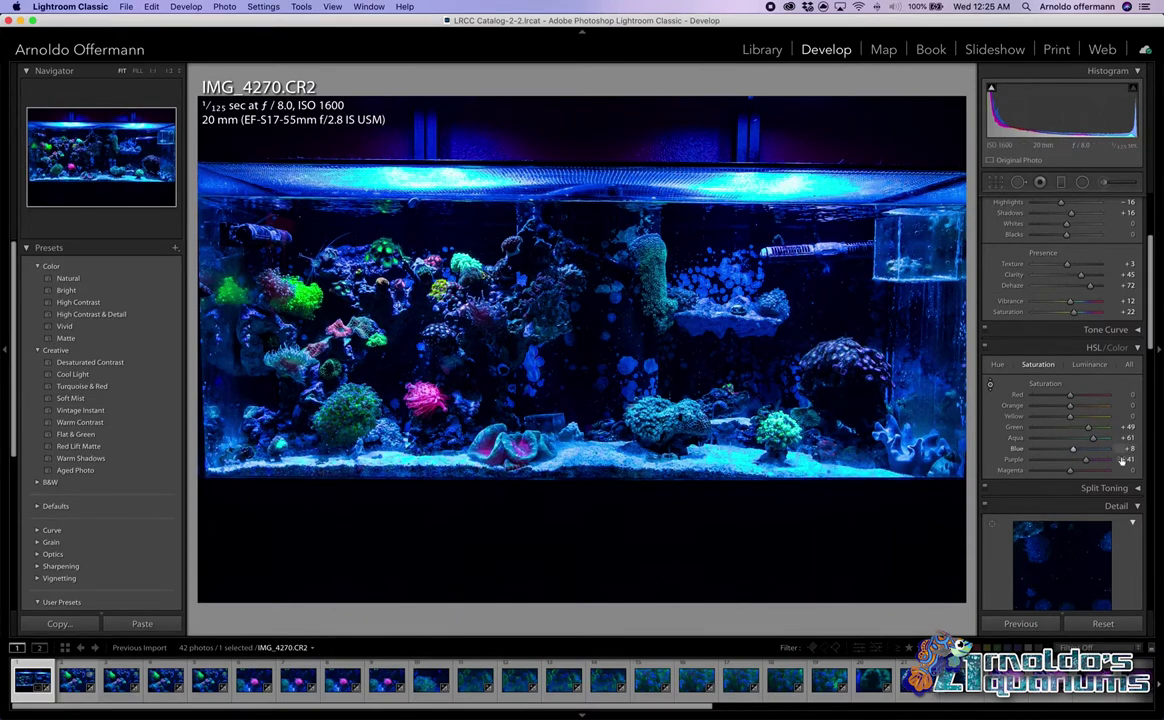
Try shifting the blue hue toward cyan, then undo it
click(999, 365)
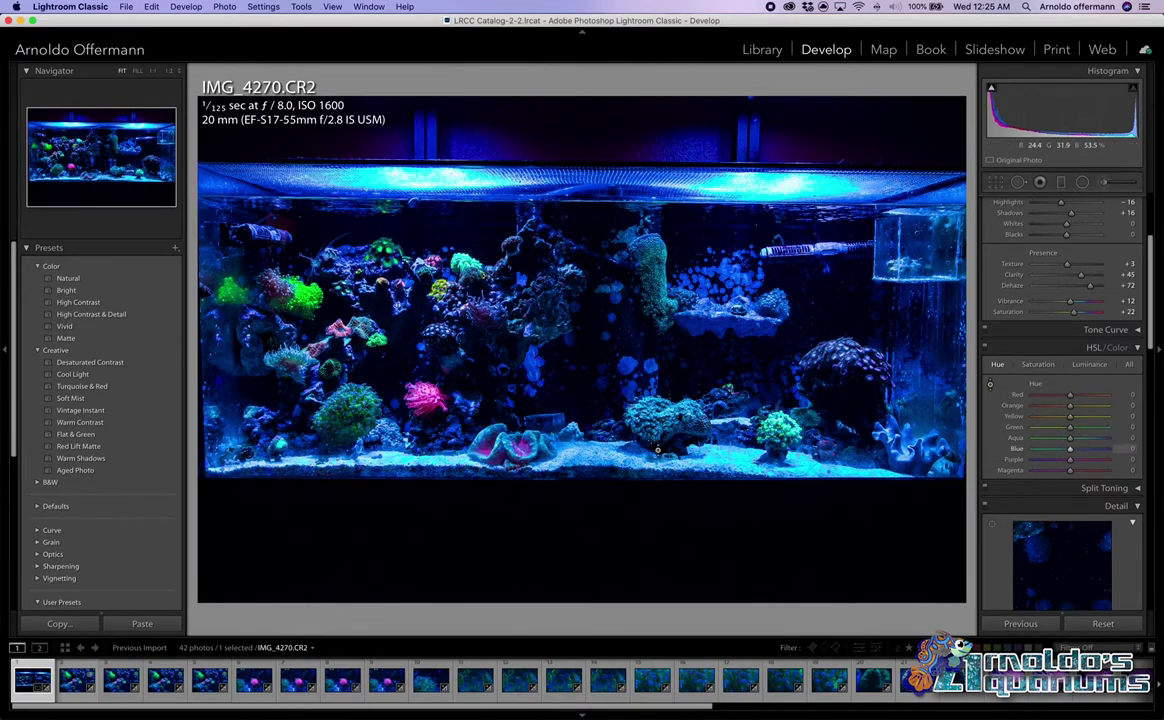
mouse_move(557, 412)
mouse_down()
mouse_move(557, 428)
mouse_move(557, 380)
mouse_move(557, 438)
mouse_move(557, 414)
mouse_up()
key(super+z)
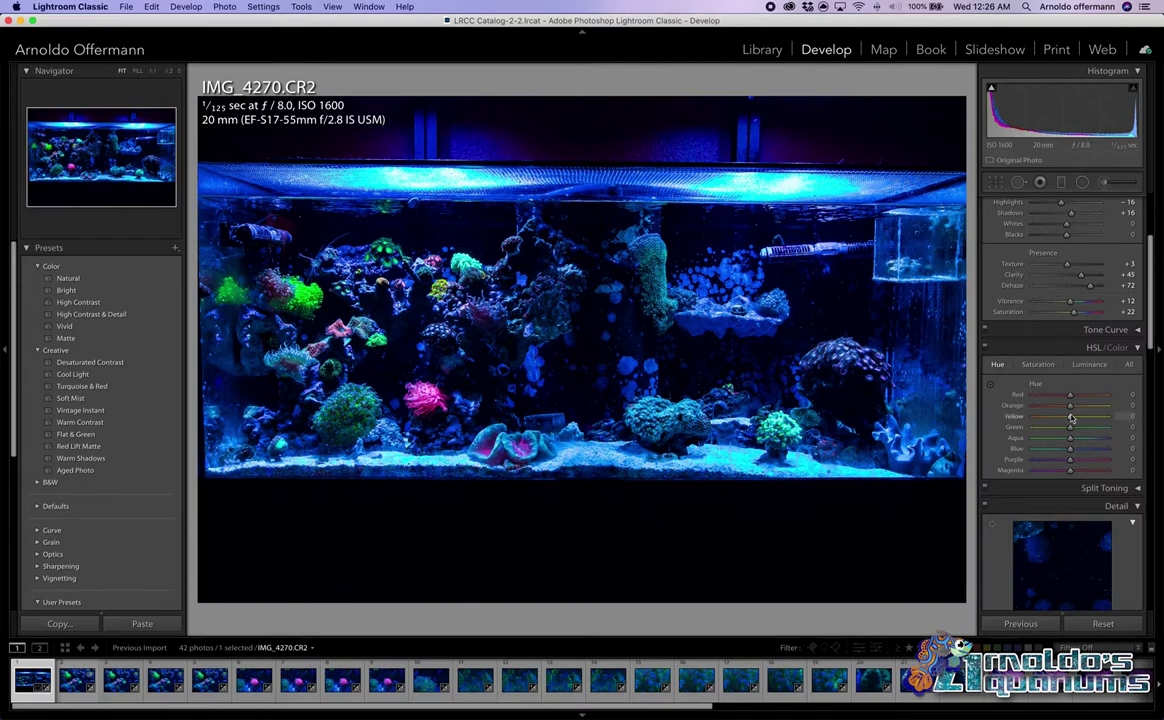
Try brightening the blue luminance, undo it, and move on to IMG_4271
click(1081, 366)
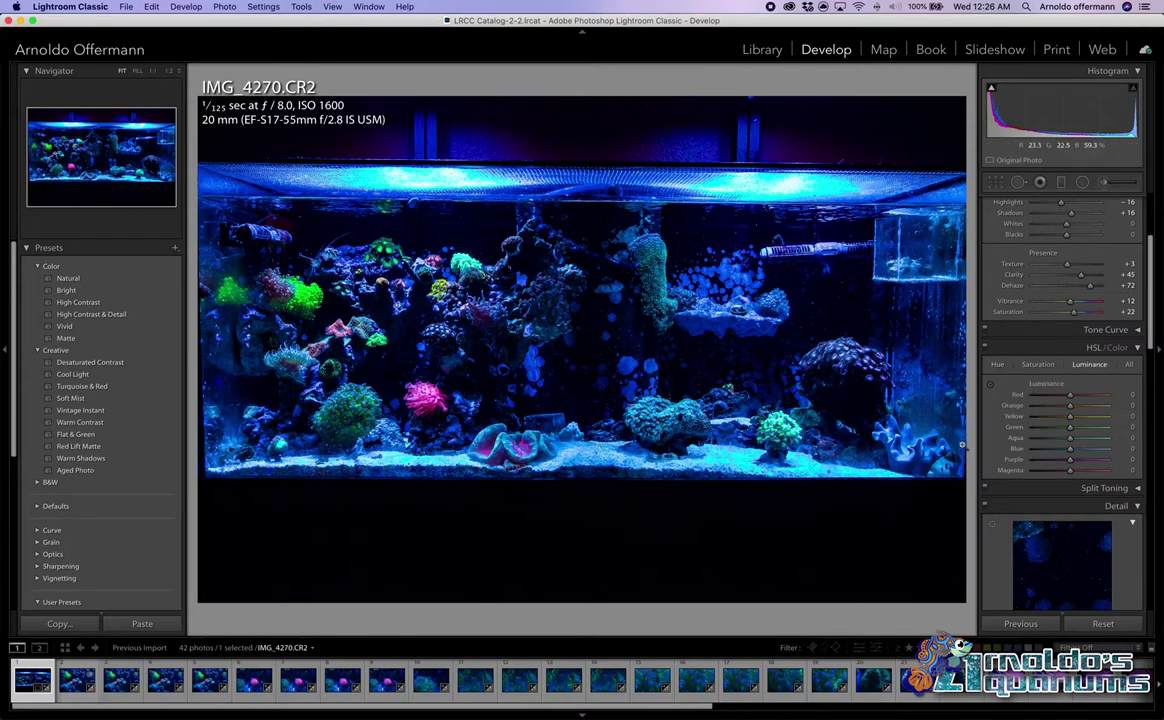
key(super+alt+shift+l)
mouse_move(690, 290)
mouse_down()
mouse_move(690, 300)
mouse_move(690, 268)
mouse_up()
key(super+z)
key(super+z)
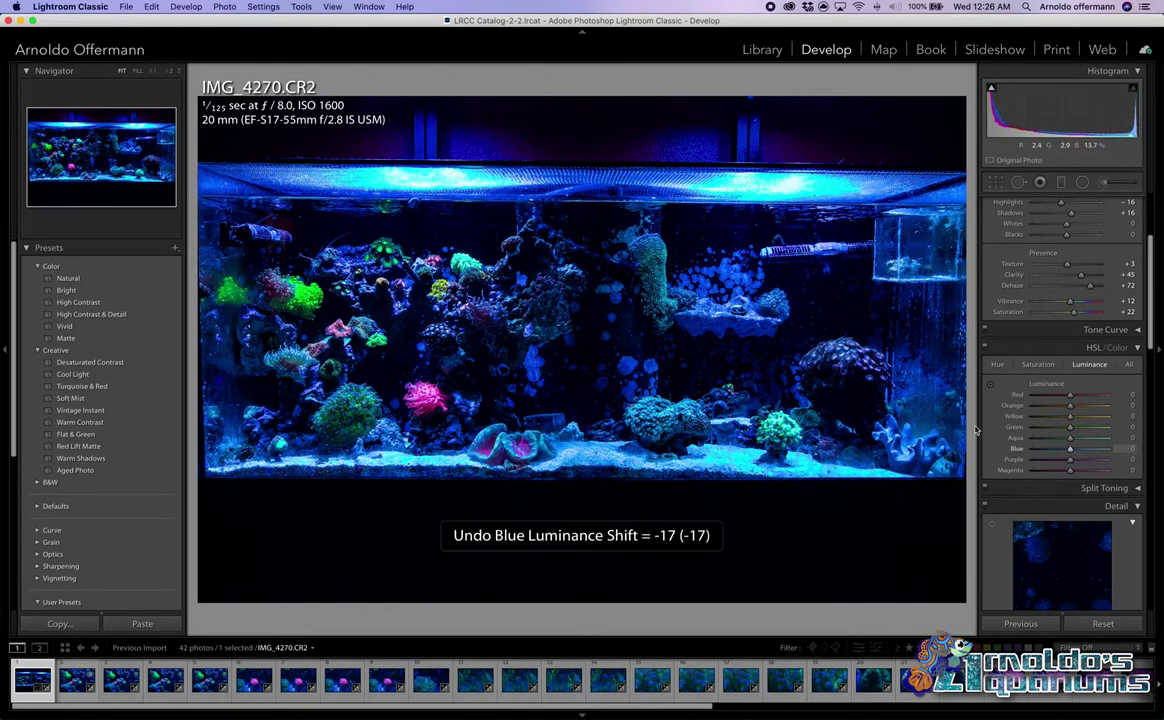
click(998, 364)
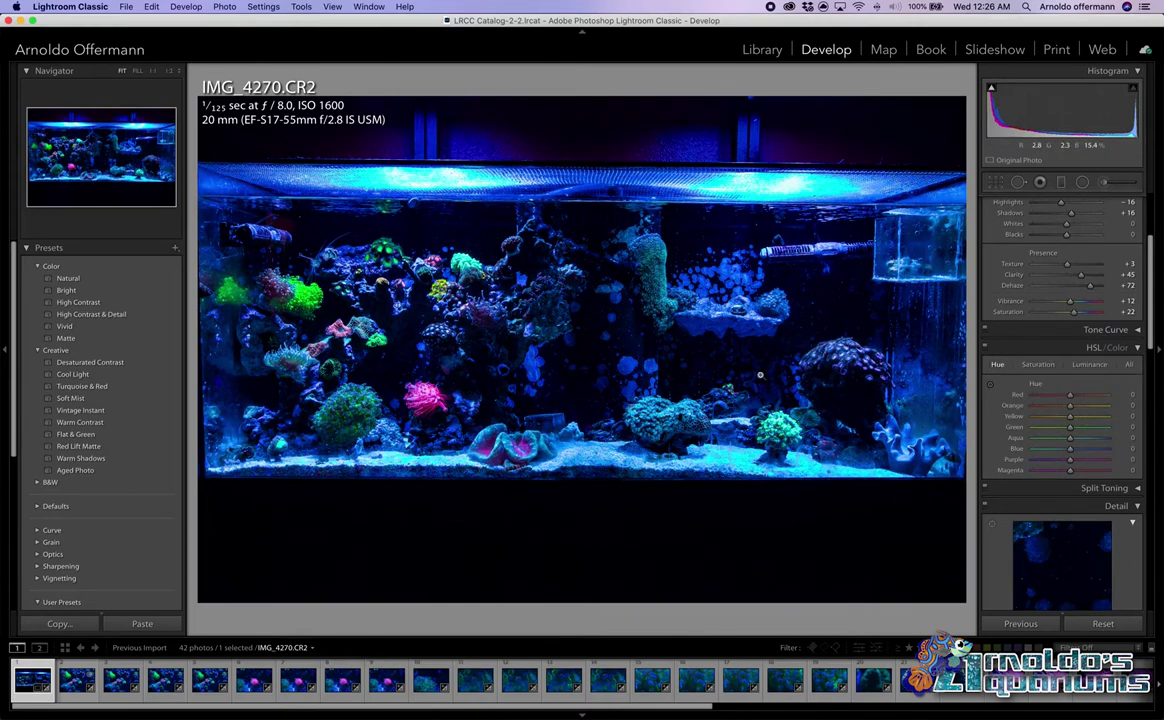
key(Right)
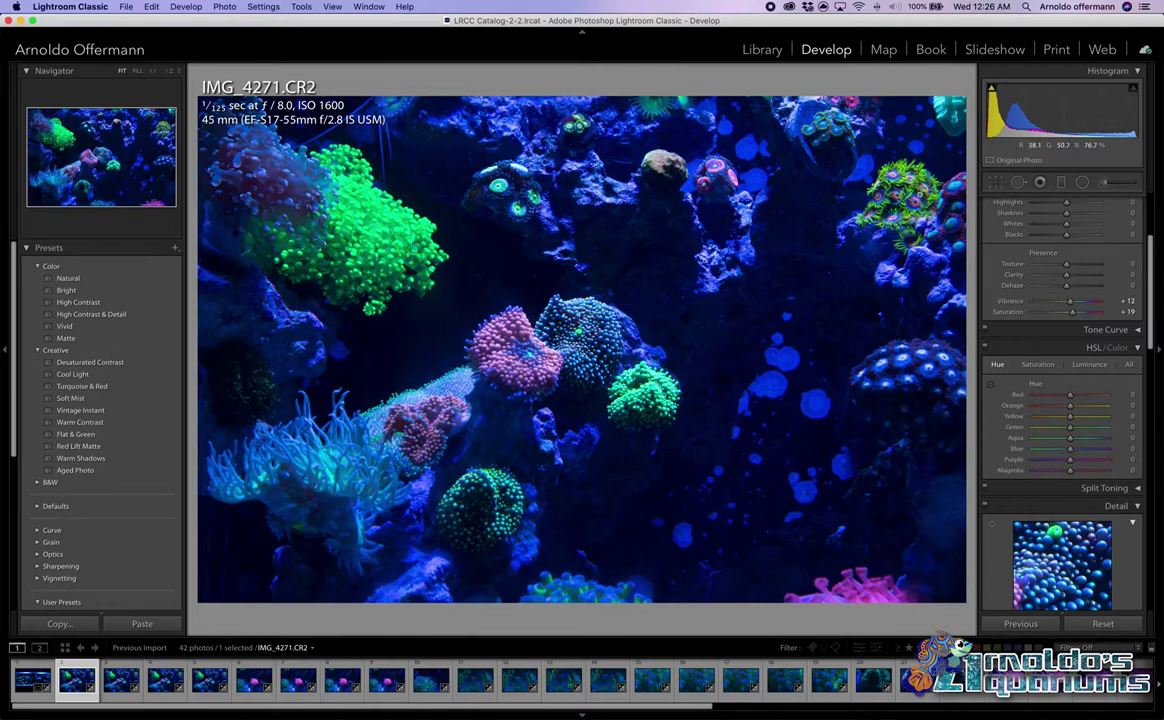
Crop IMG_4271 tighter around the central corals and raise Clarity to +29
key(r)
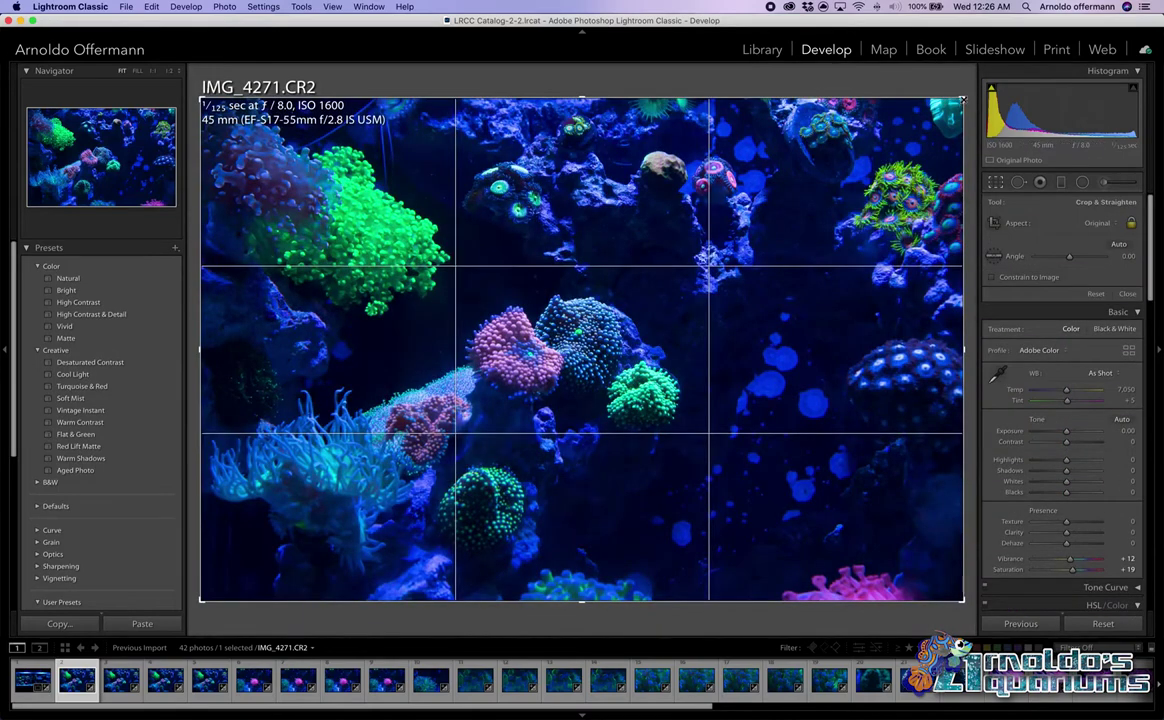
drag(962, 99, 900, 140)
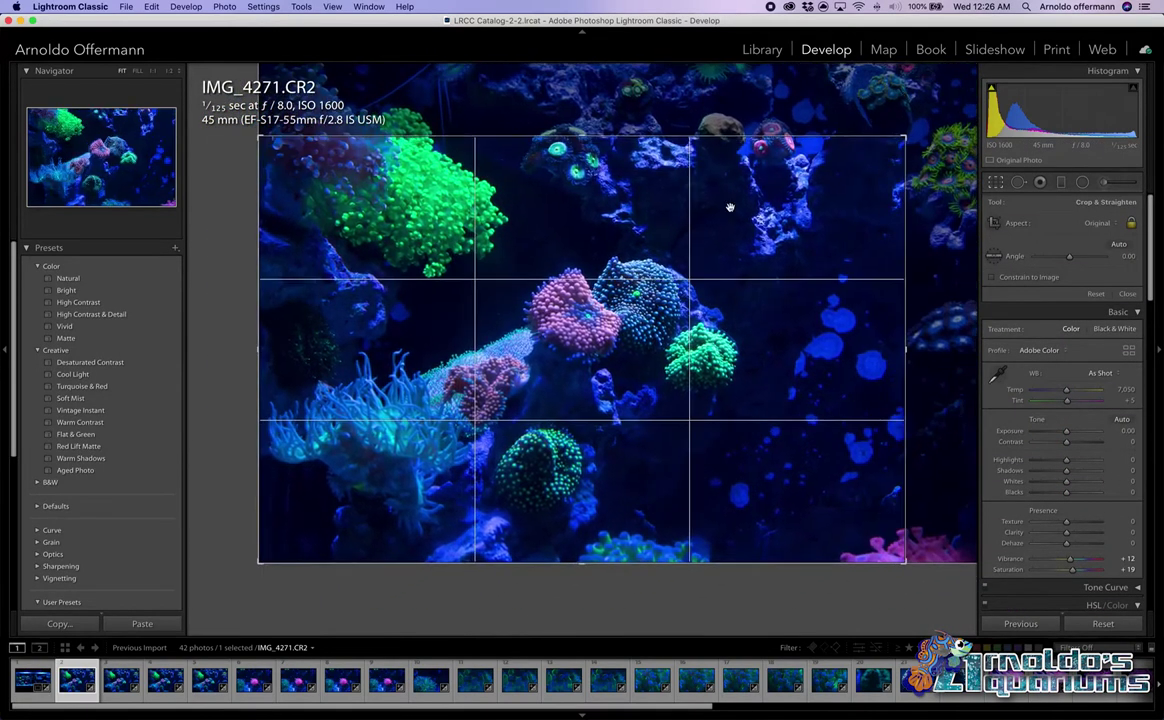
drag(722, 211, 720, 234)
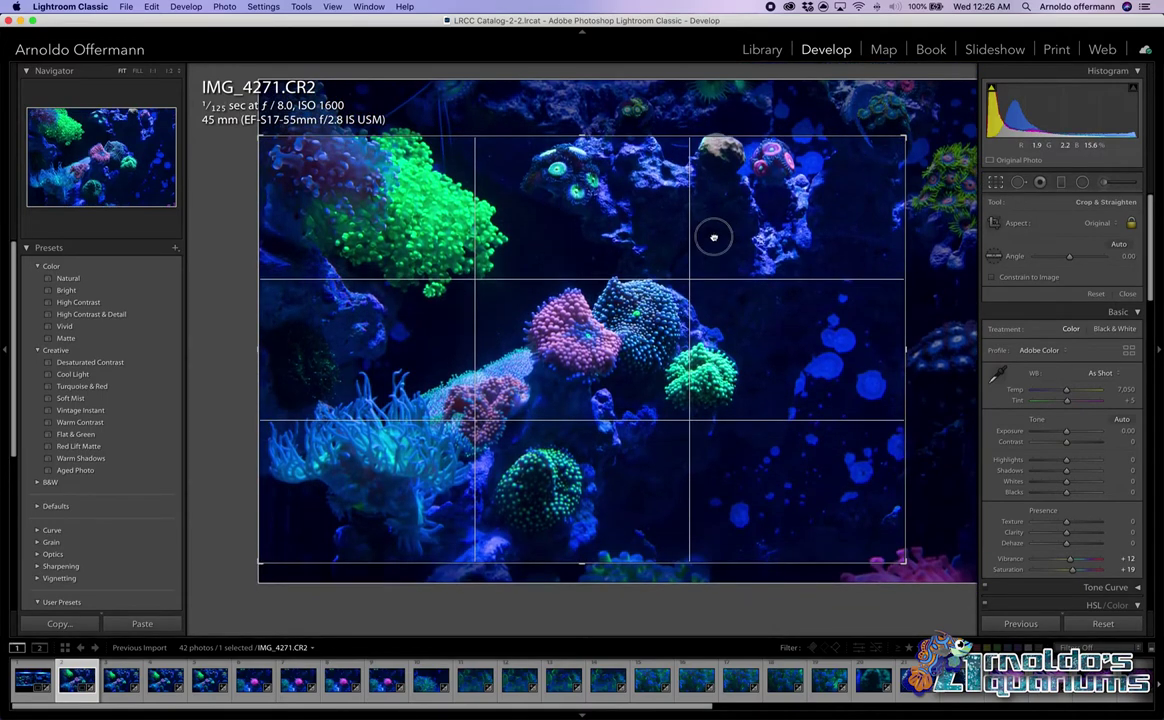
key(Return)
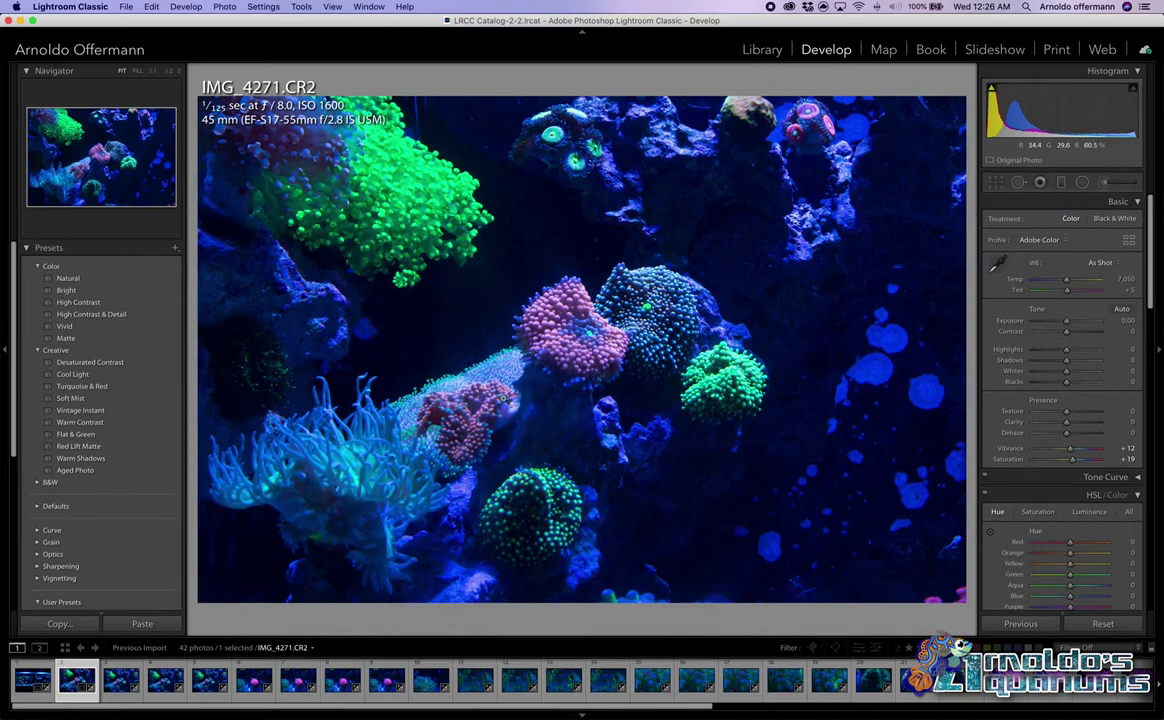
key(z)
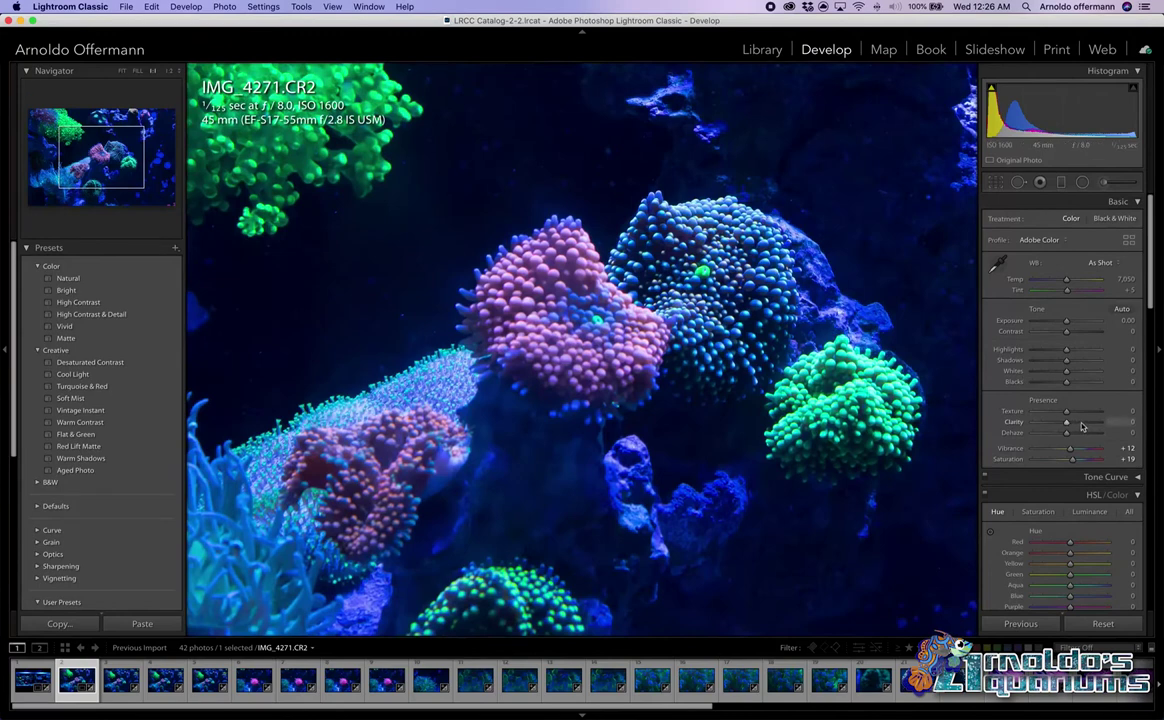
drag(1081, 427, 1077, 425)
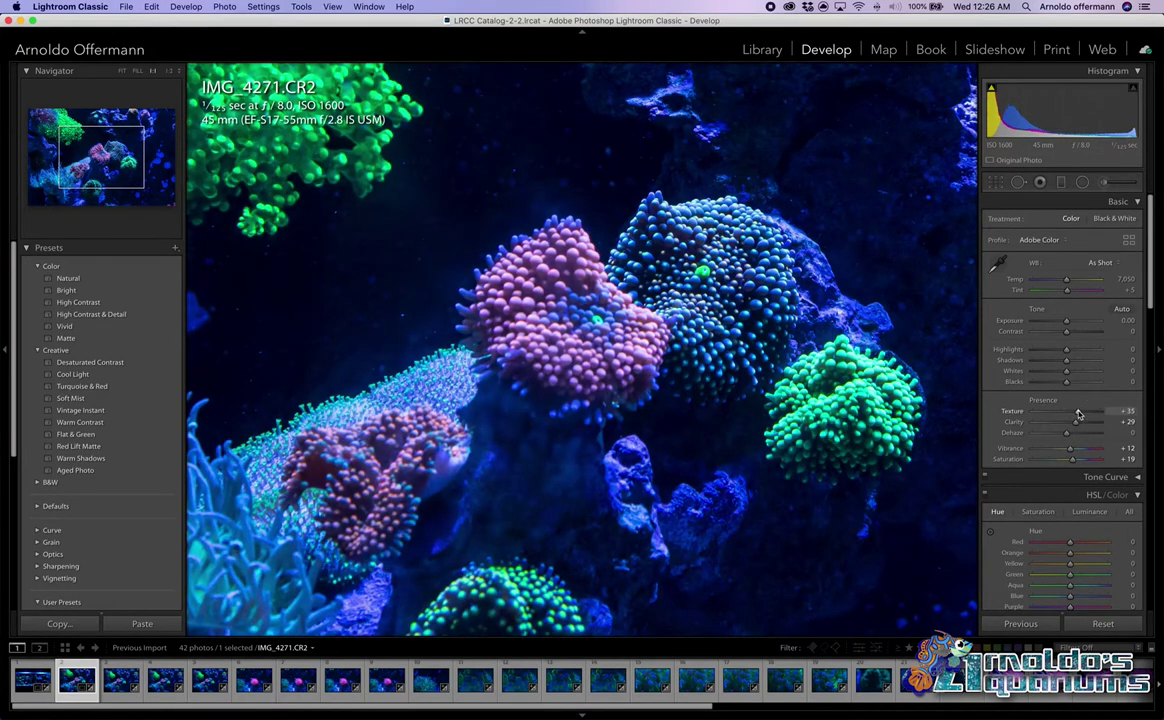
Delete IMG_4272–IMG_4274 from the catalog, leaving 39 photos, and reopen IMG_4271
click(123, 681)
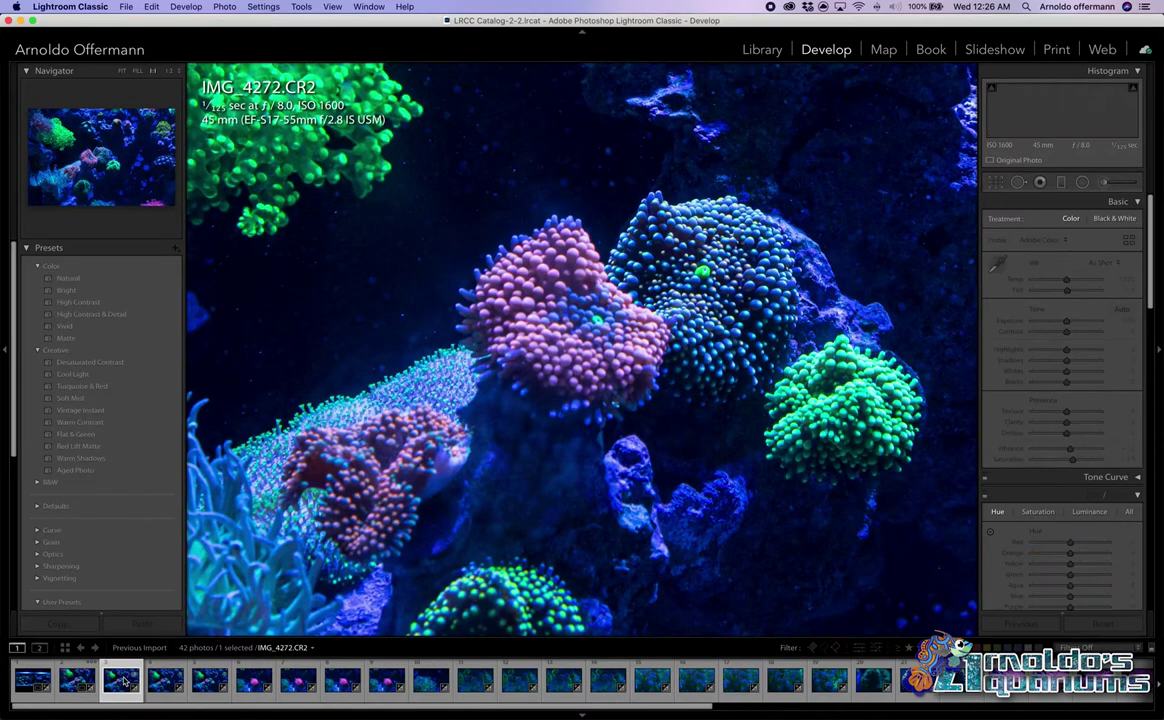
key(Right)
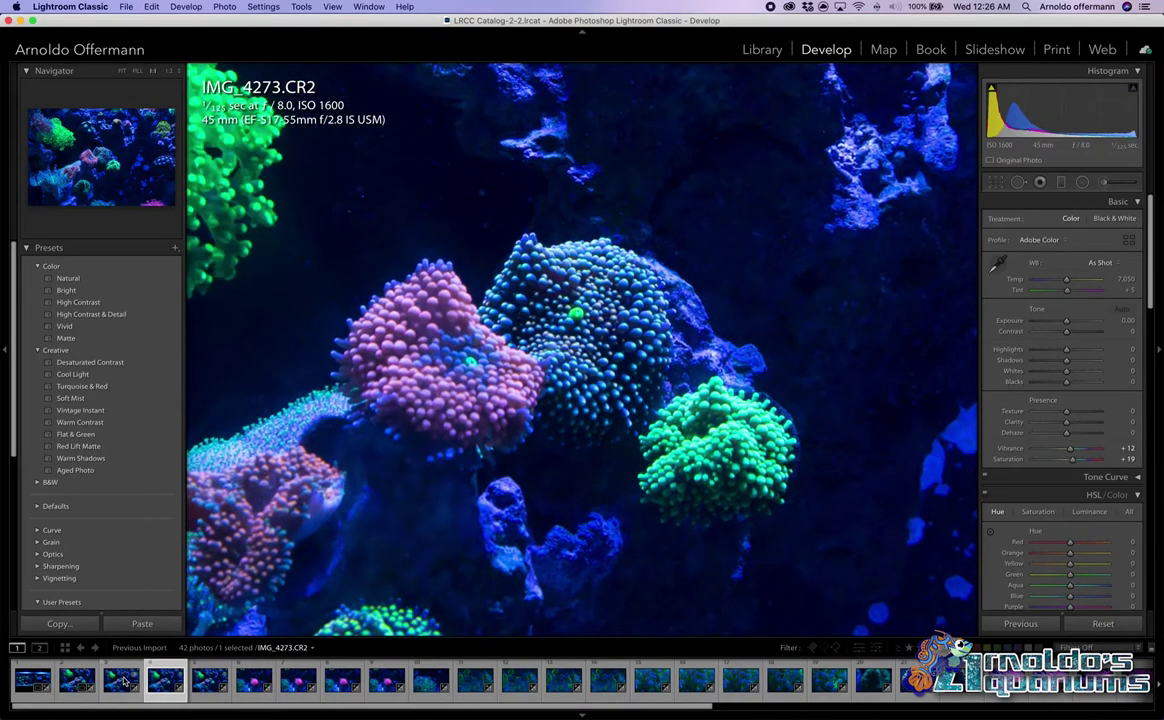
key(Right)
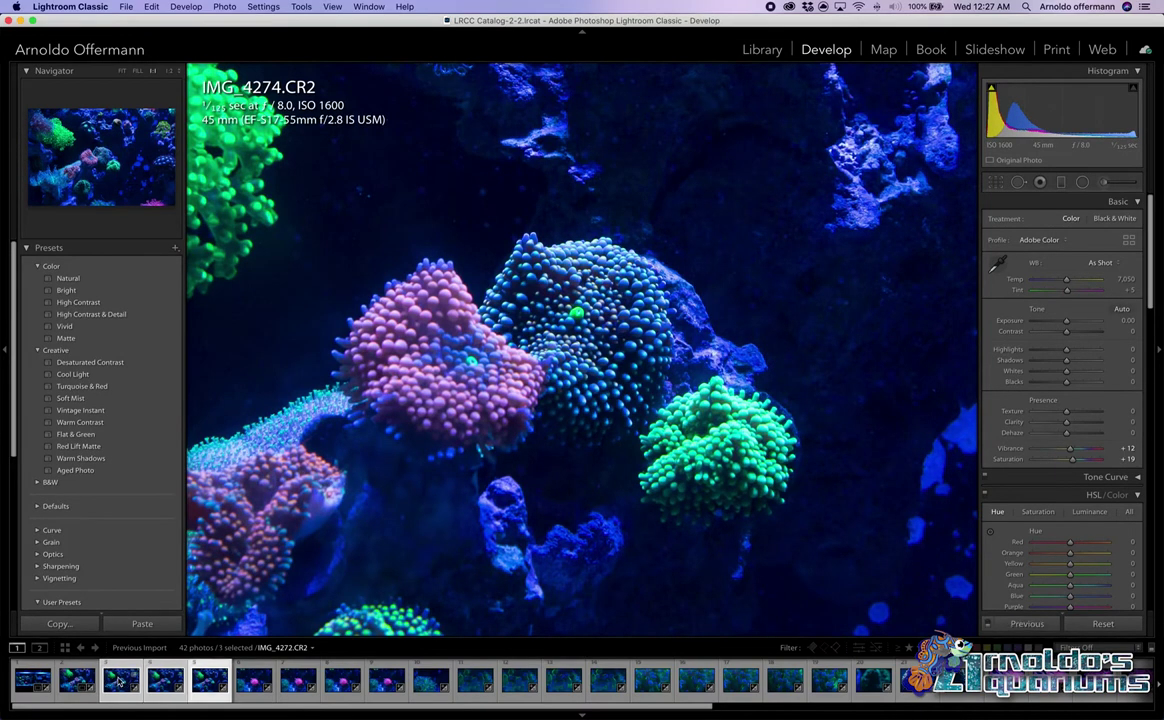
right_click(119, 682)
key(Escape)
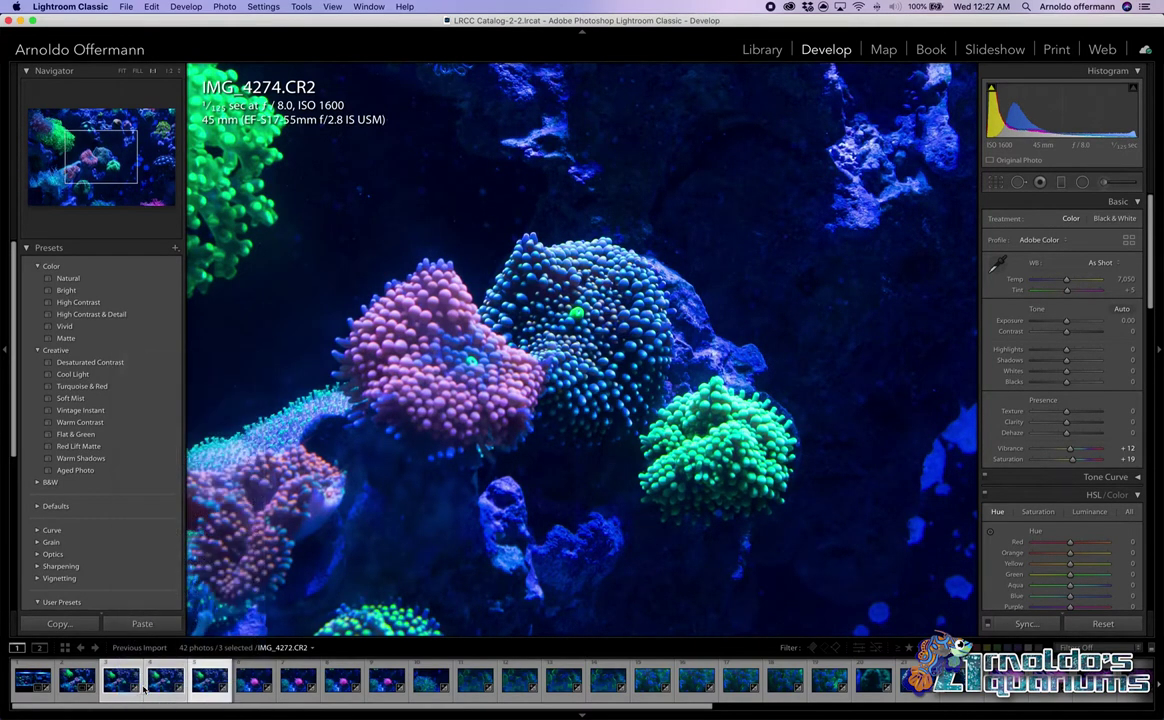
key(alt+BackSpace)
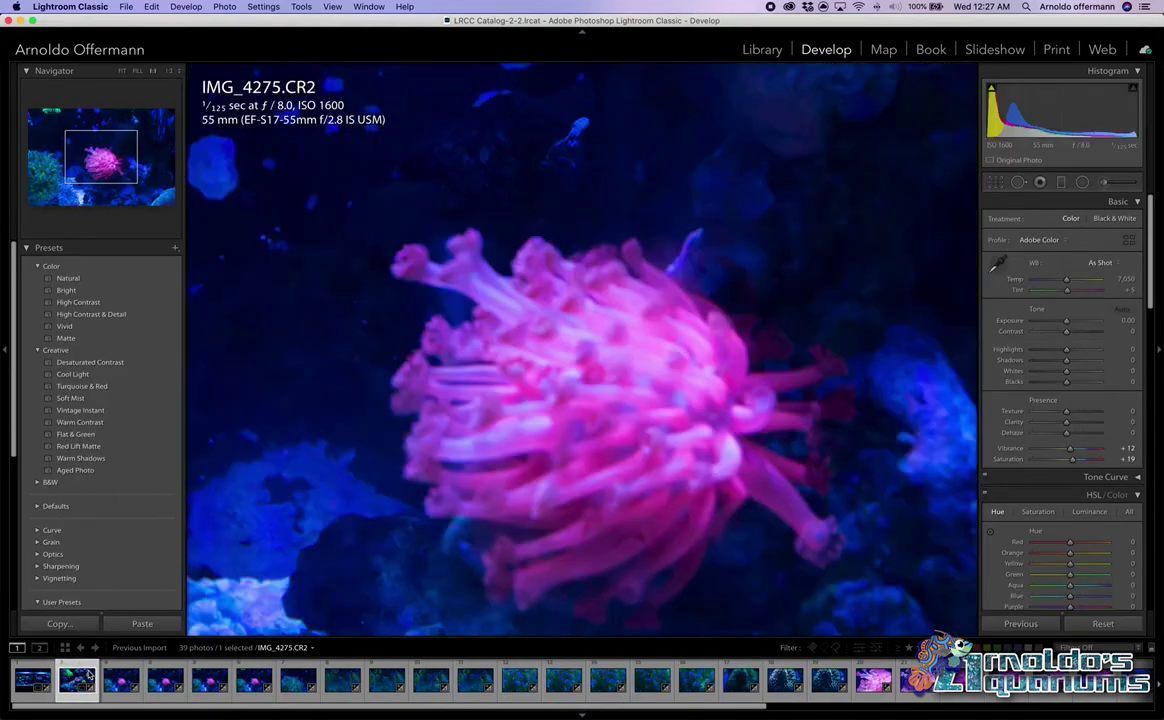
click(88, 676)
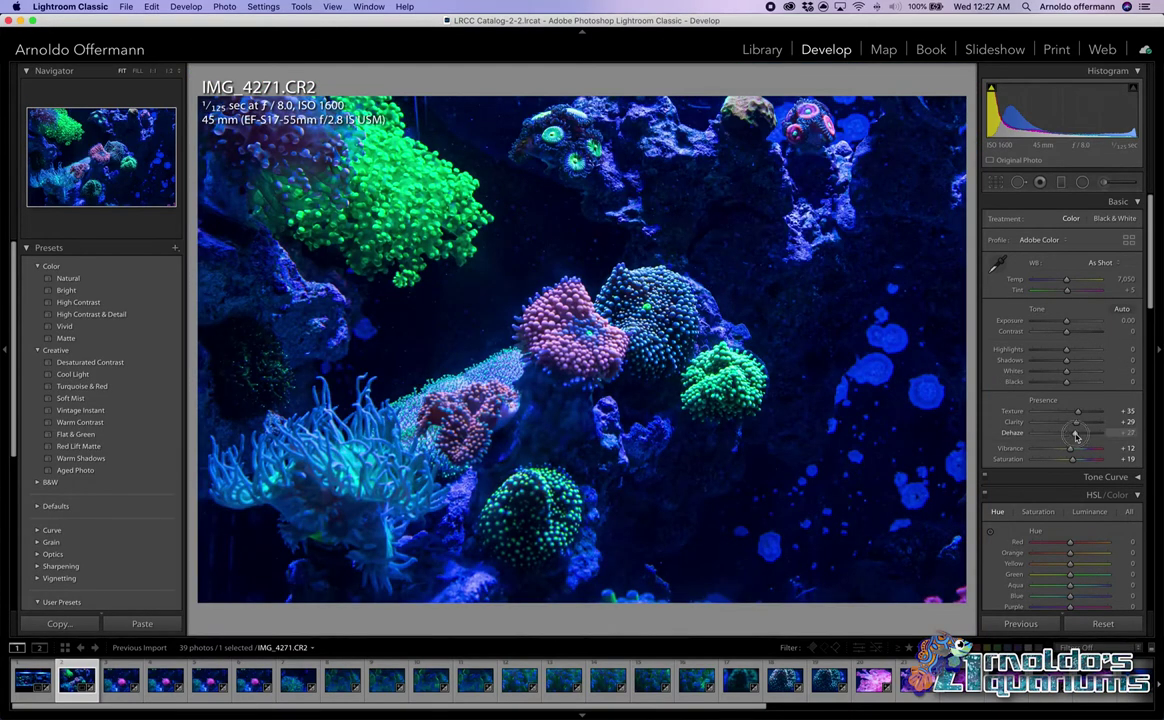
Raise Dehaze to +51 on IMG_4271, checking the pink coral up close
drag(1076, 436, 1074, 438)
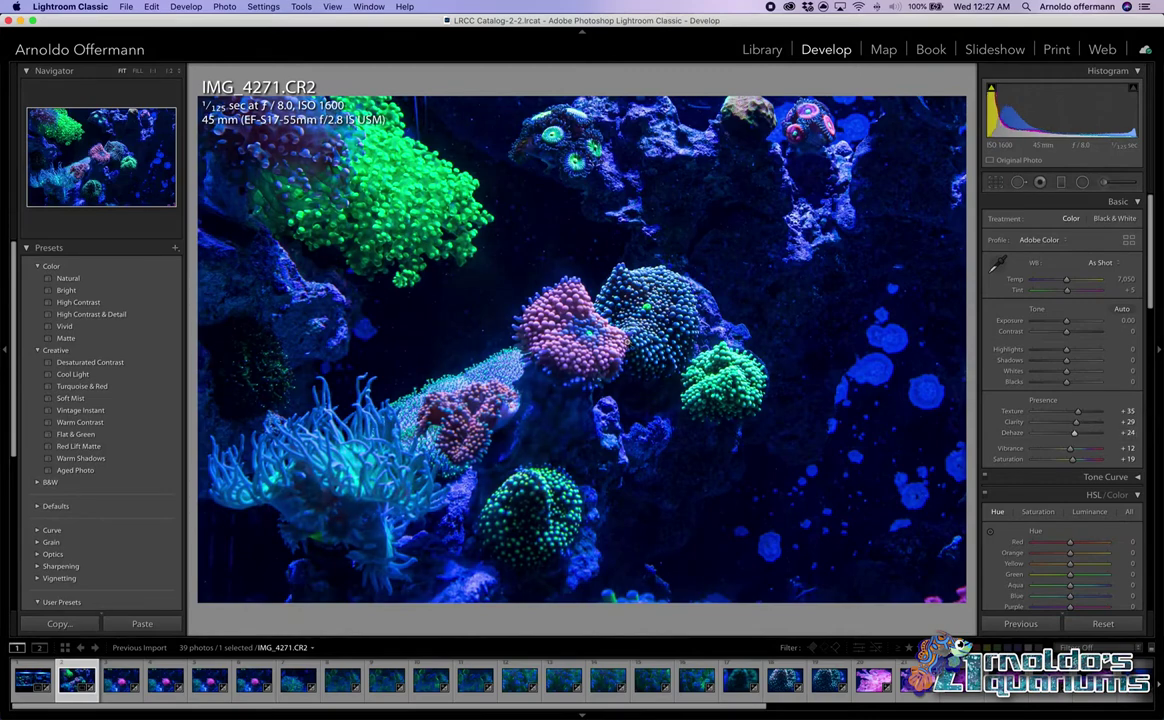
click(560, 312)
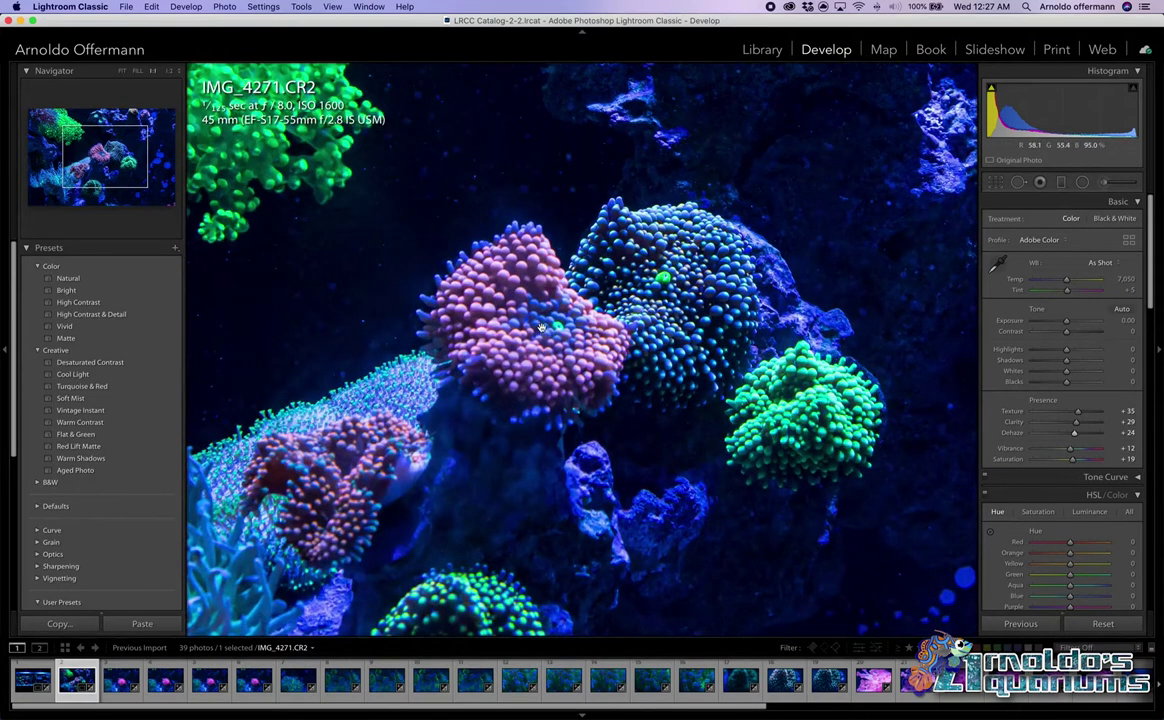
drag(1074, 433, 1088, 434)
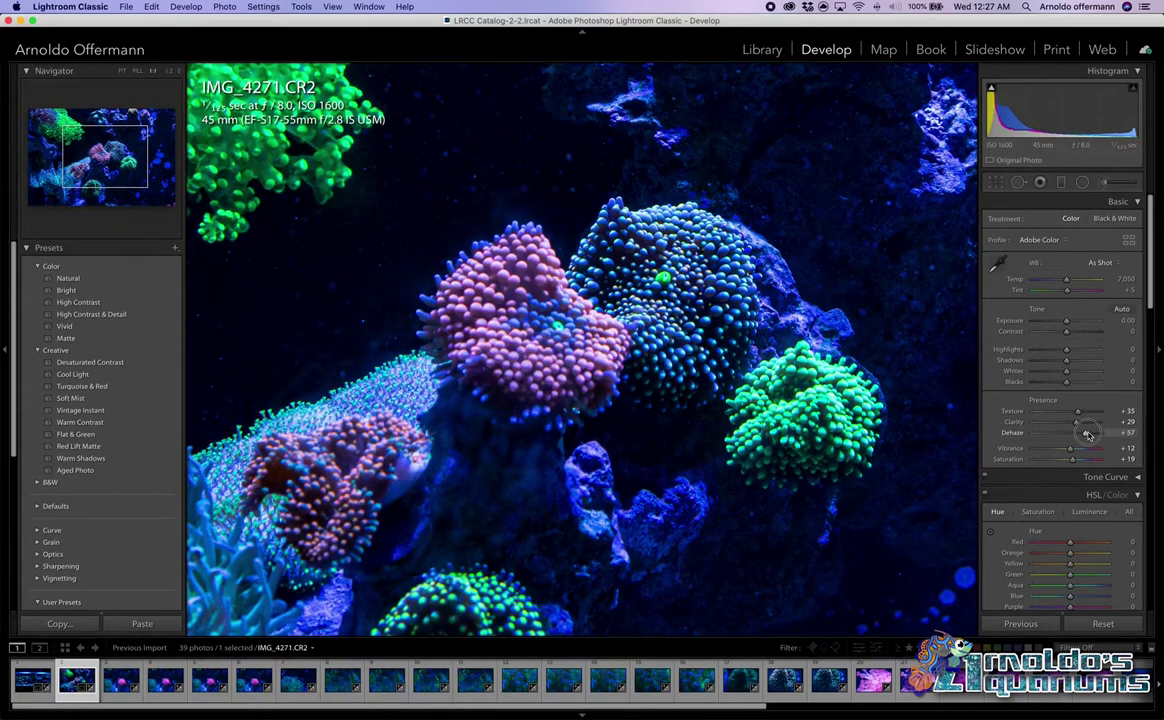
click(707, 353)
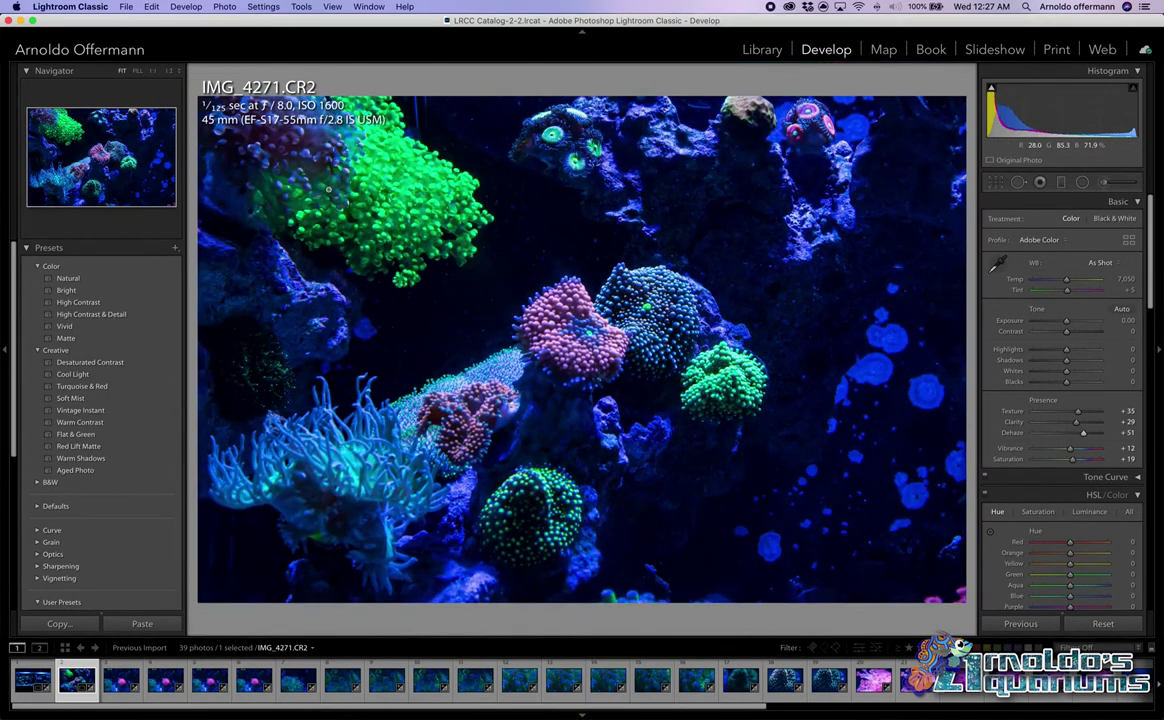
Raise Texture to +55 while inspecting the upper-left corals
click(286, 172)
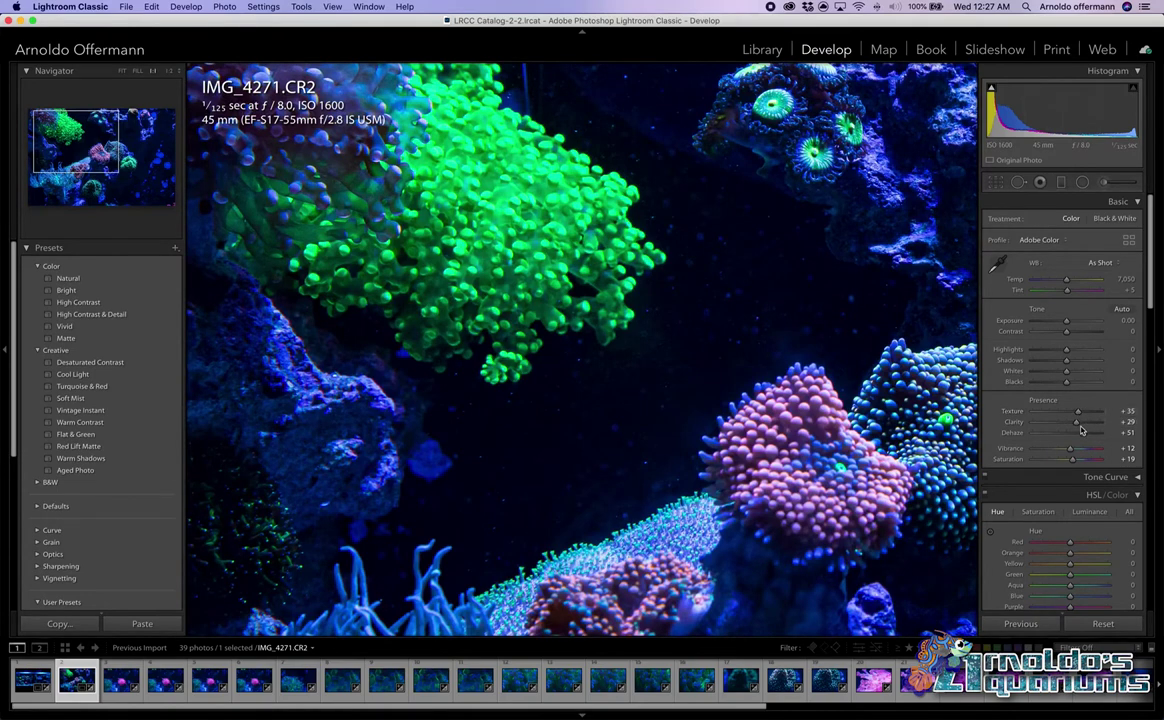
mouse_move(1078, 411)
mouse_down()
mouse_move(1059, 415)
mouse_move(1086, 411)
mouse_up()
click(659, 366)
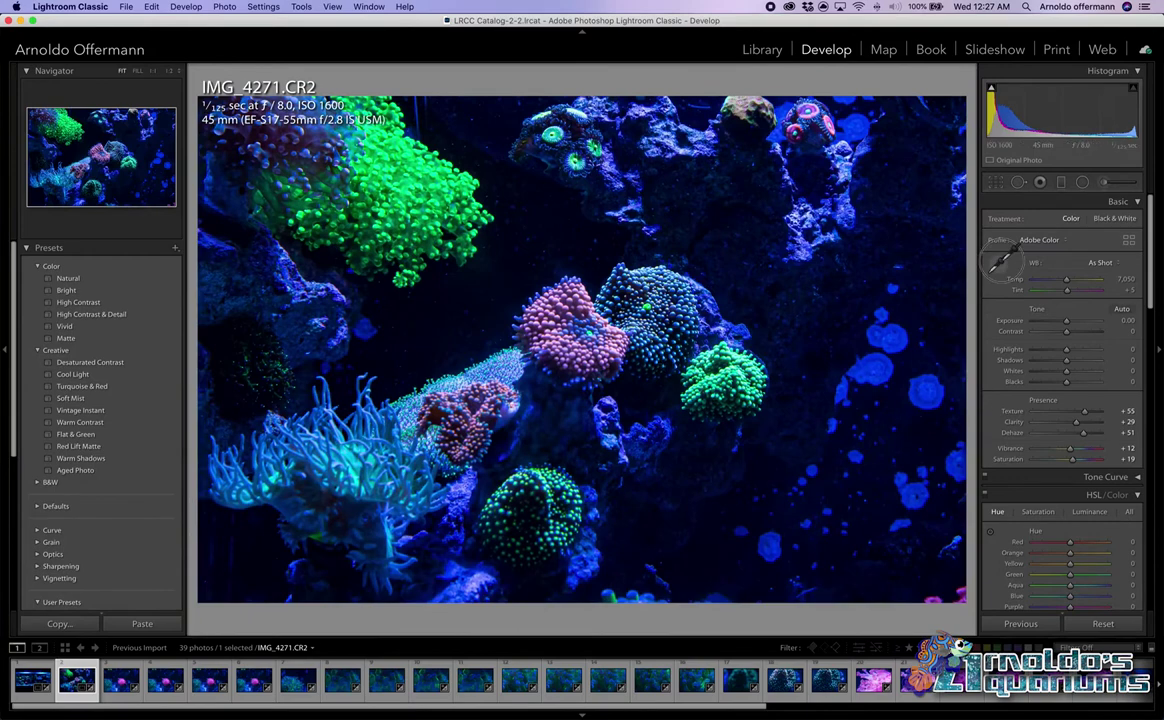
Warm IMG_4271's white balance to Custom Temp 23,037 and Tint +5, undoing an overshoot
key(w)
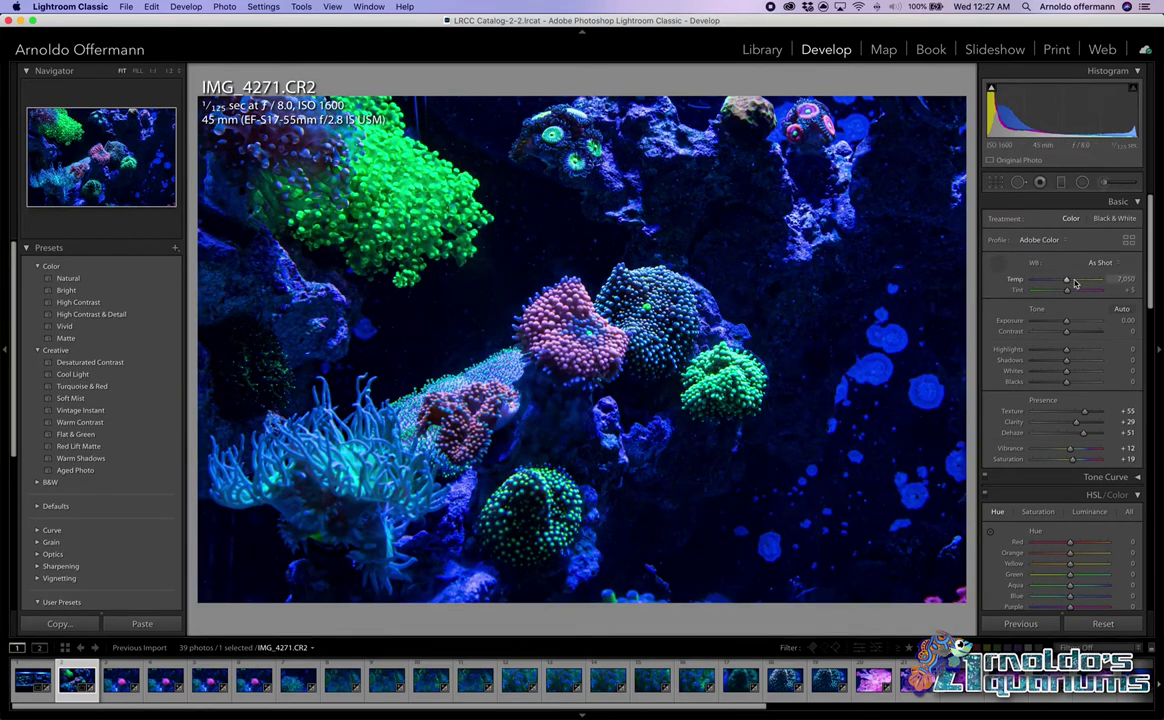
drag(1066, 279, 1070, 282)
mouse_move(1070, 282)
mouse_down()
mouse_move(1088, 280)
mouse_move(1055, 283)
mouse_up()
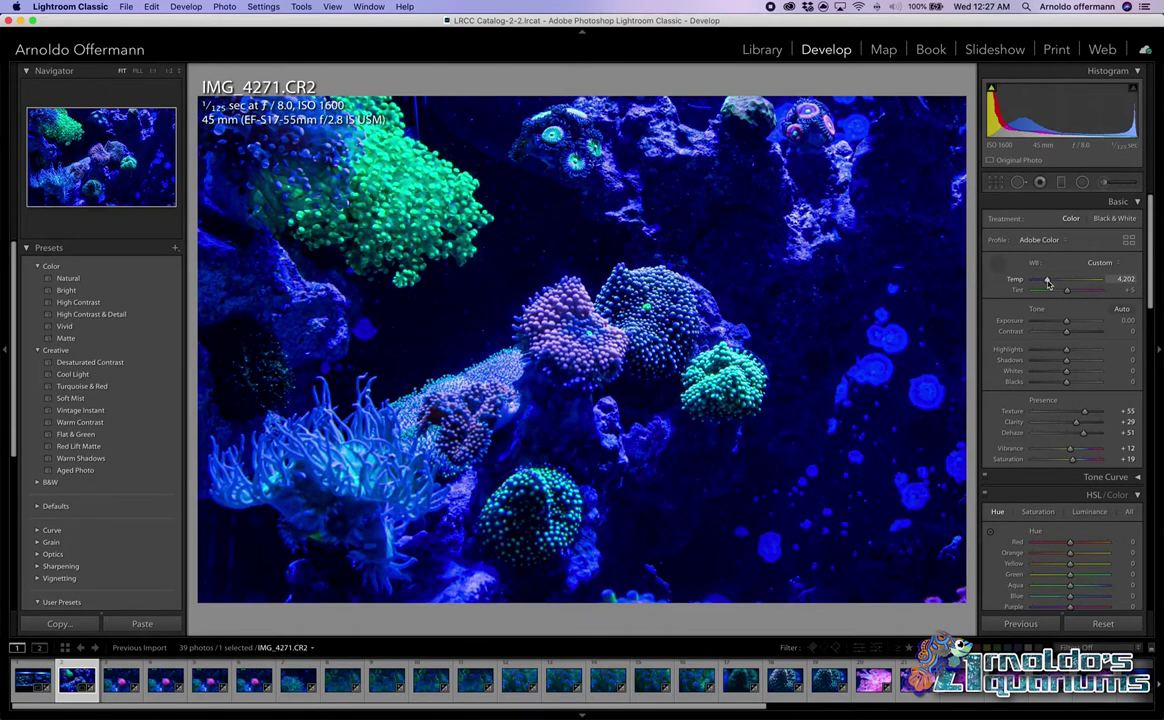
click(998, 264)
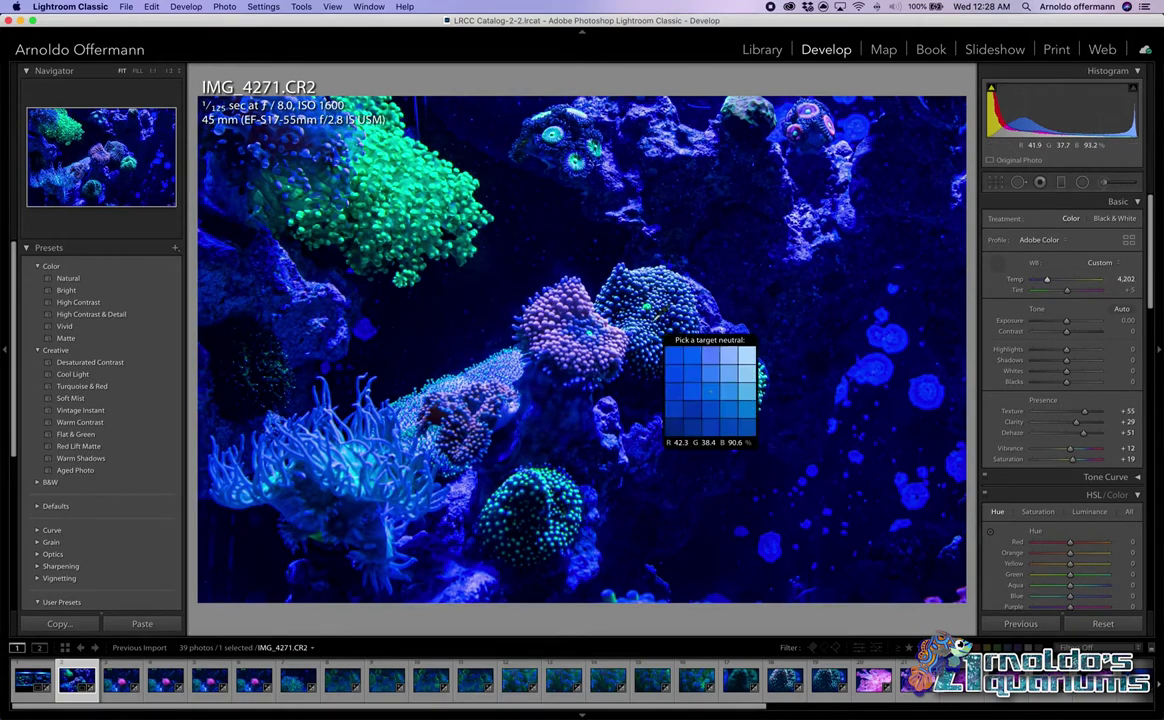
drag(1078, 288, 1088, 283)
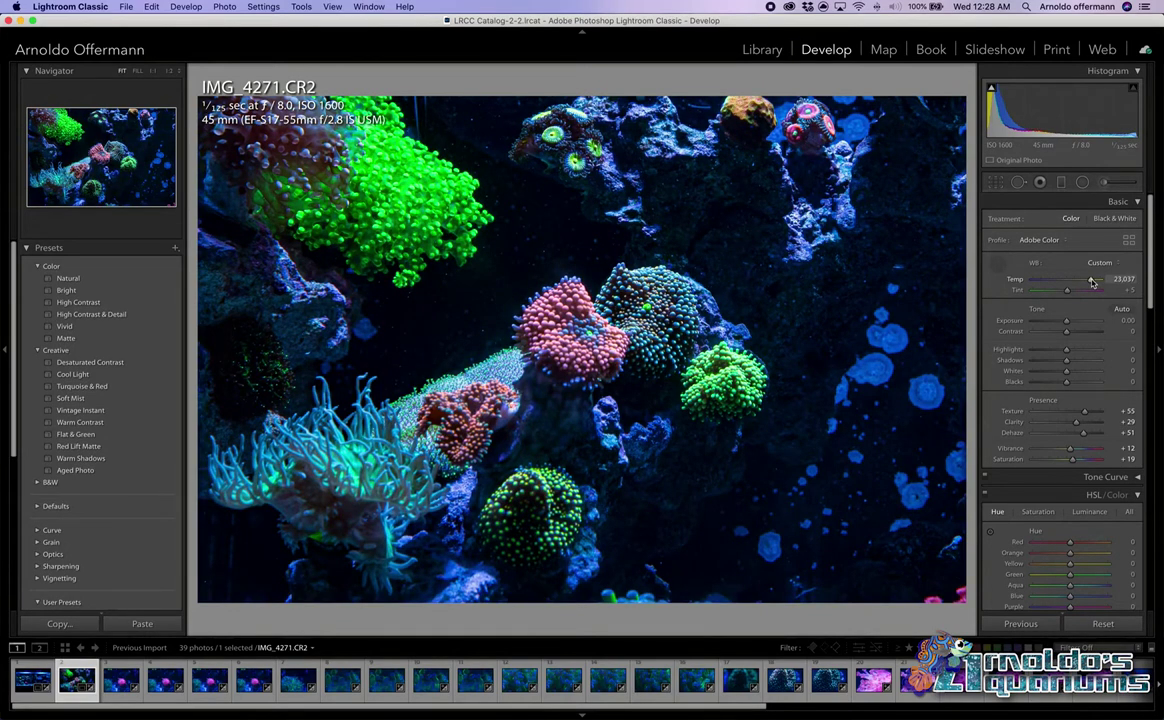
key(super+z)
Set Blacks on IMG_4271 to about −36, zooming on the corals and zoanthids to judge the shadows
click(714, 208)
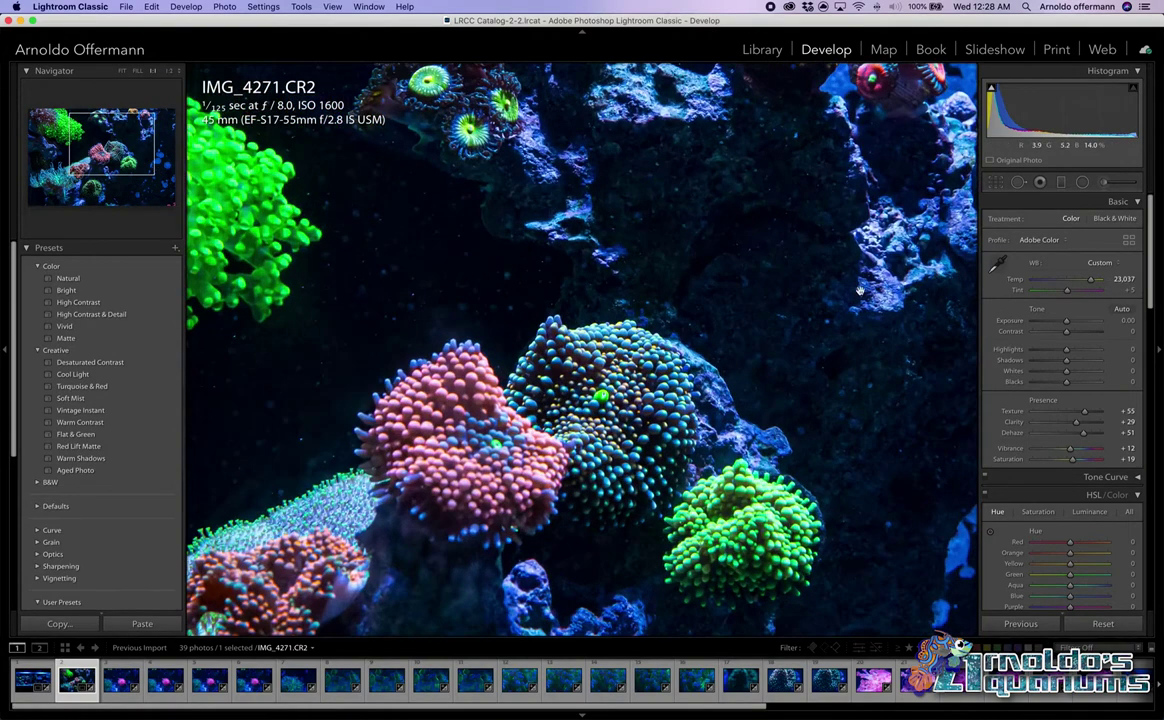
click(765, 342)
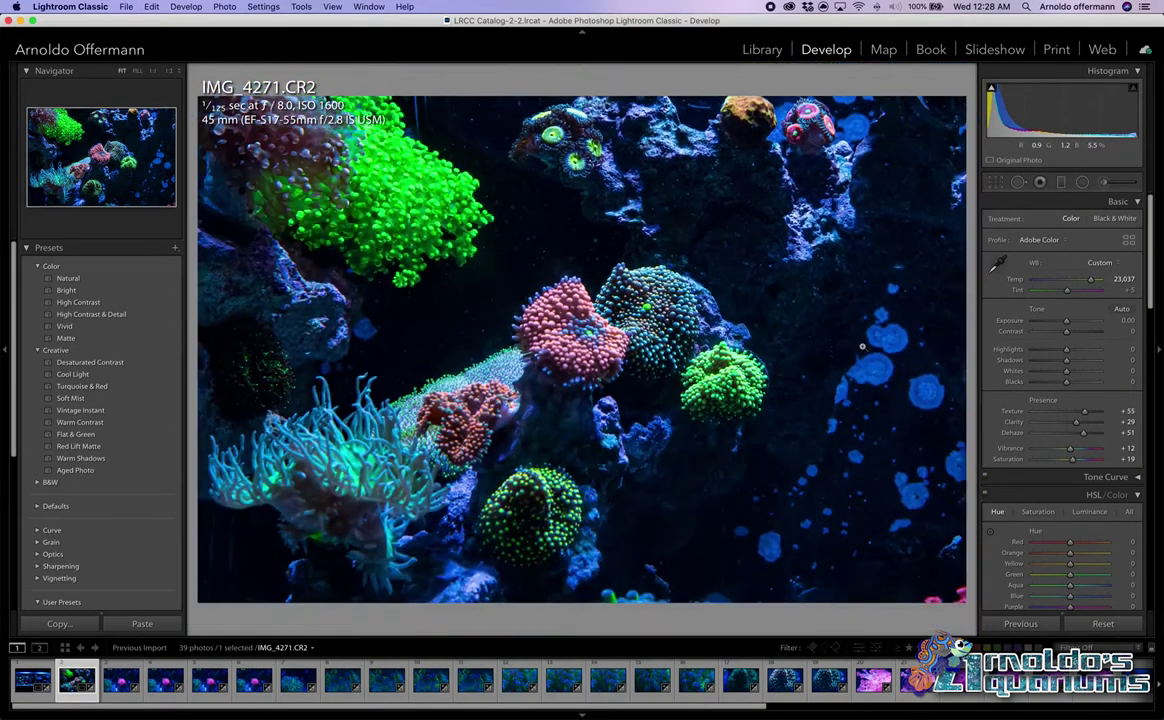
click(785, 316)
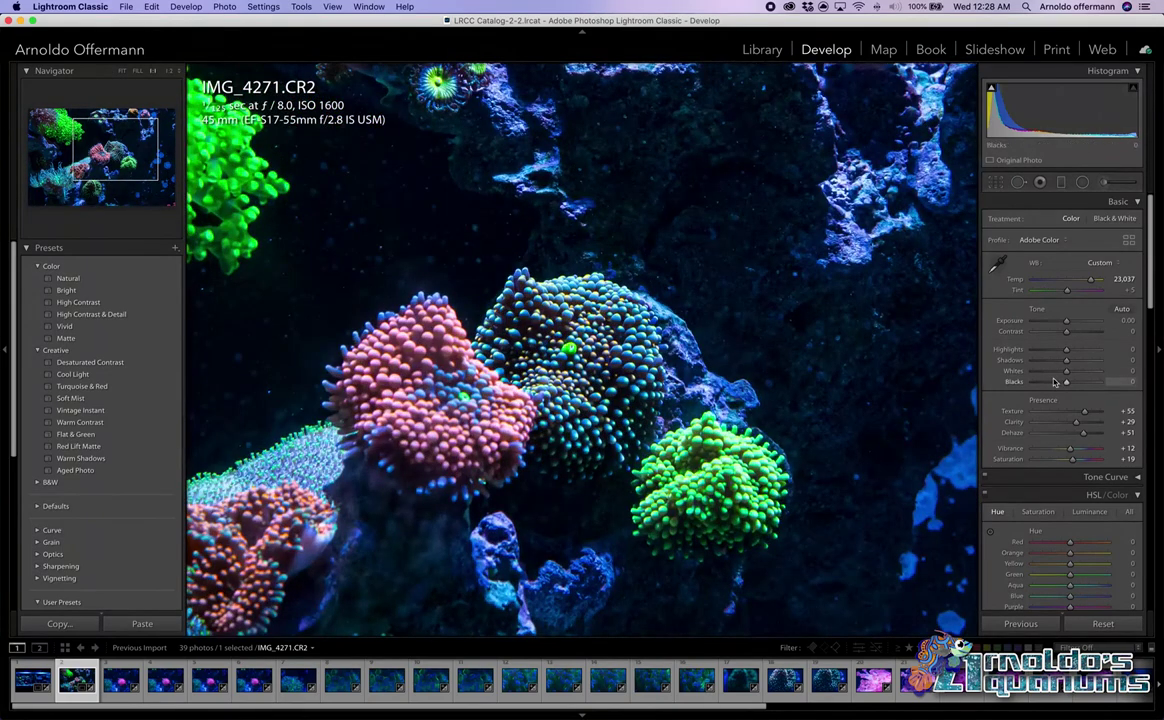
mouse_move(1058, 387)
mouse_down()
mouse_move(1036, 387)
mouse_move(1051, 390)
mouse_up()
key(z)
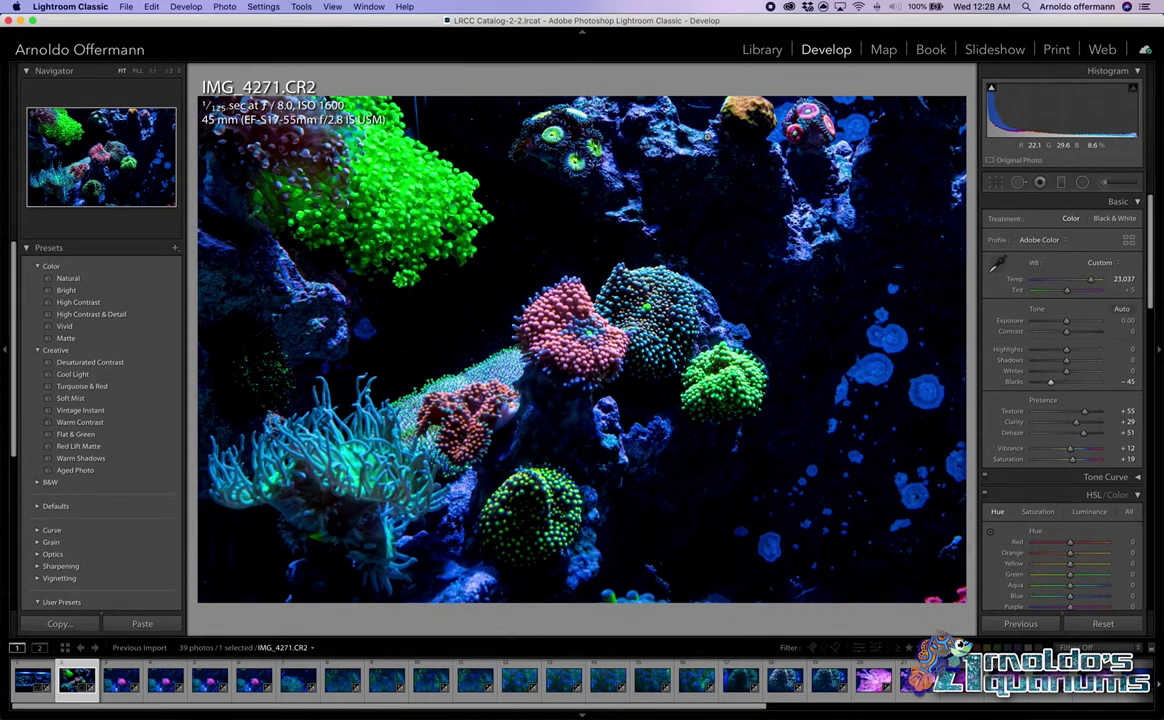
click(532, 122)
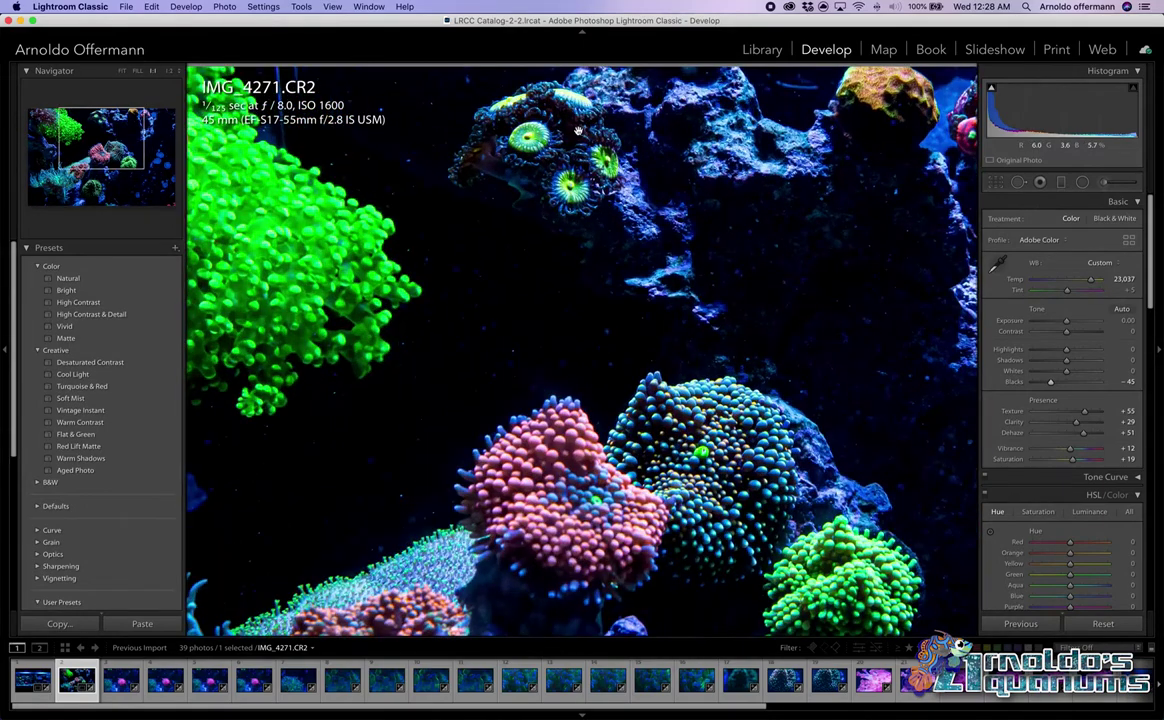
click(508, 113)
click(555, 139)
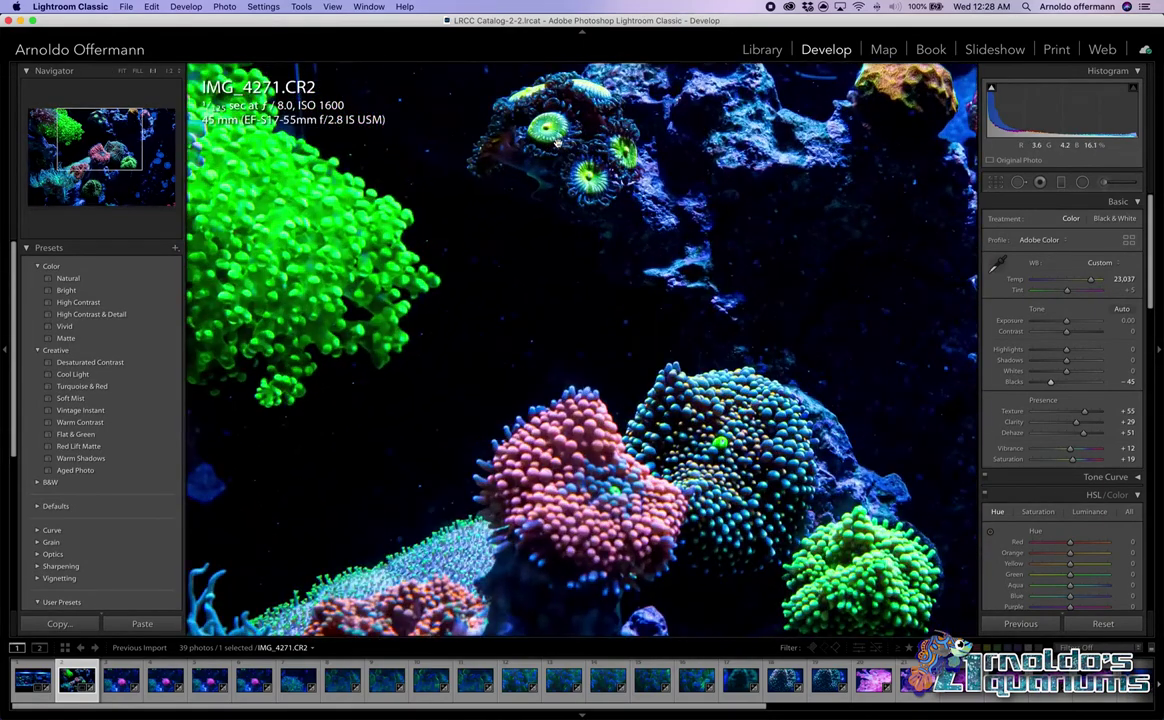
click(566, 138)
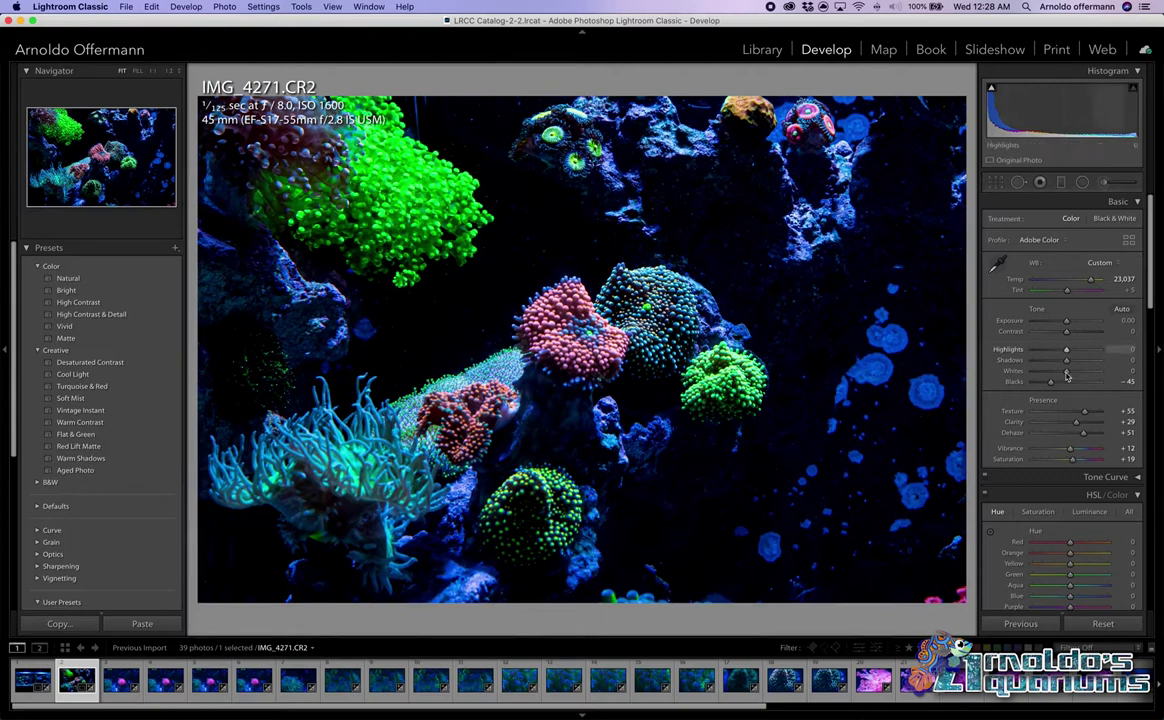
drag(1050, 382, 1053, 384)
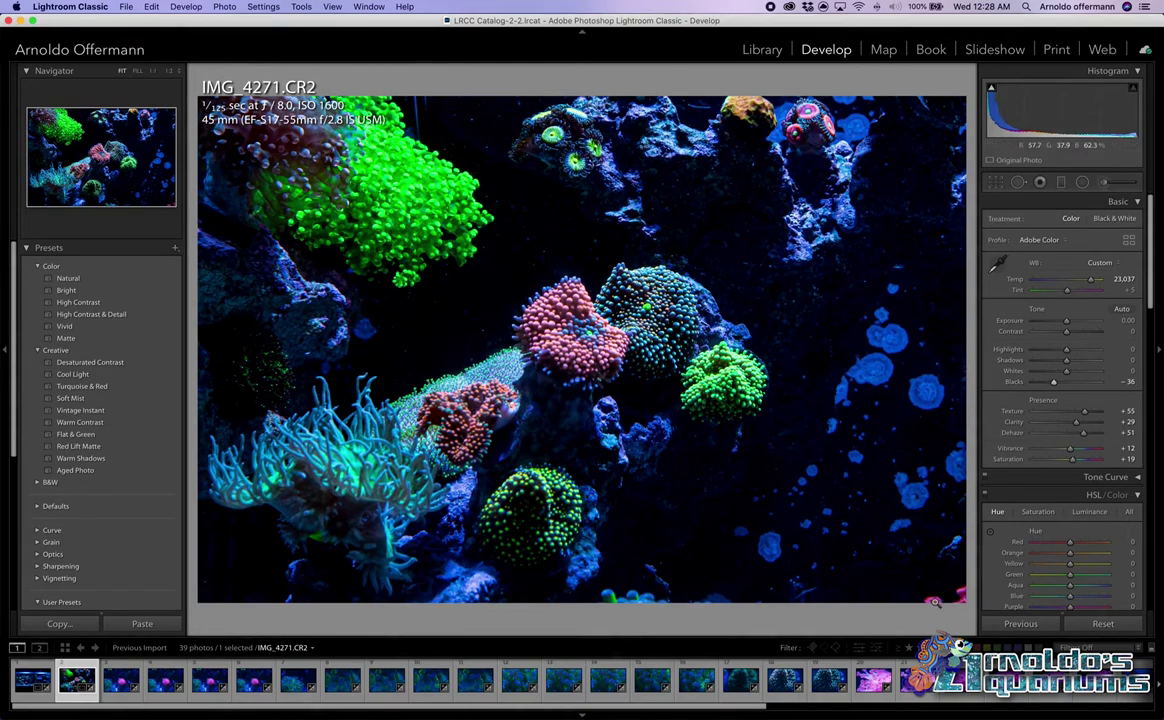
Try two tighter crops on IMG_4271, then undo both to restore the full reef frame
click(996, 183)
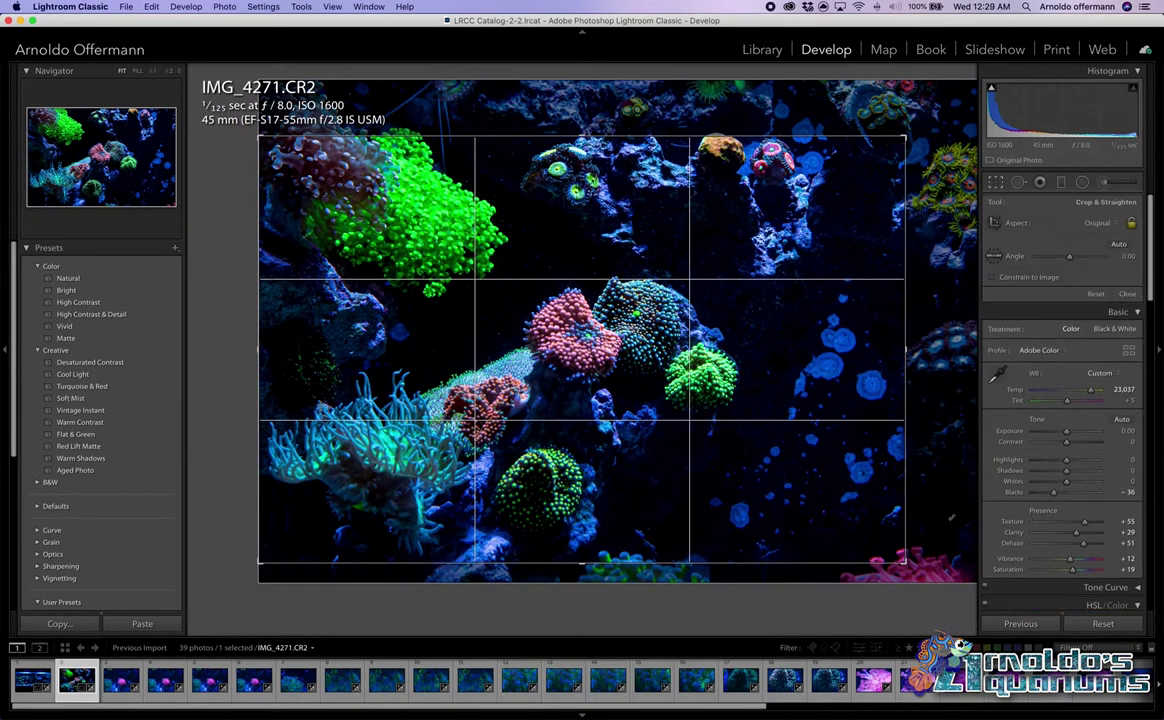
drag(903, 563, 856, 532)
double_click(831, 494)
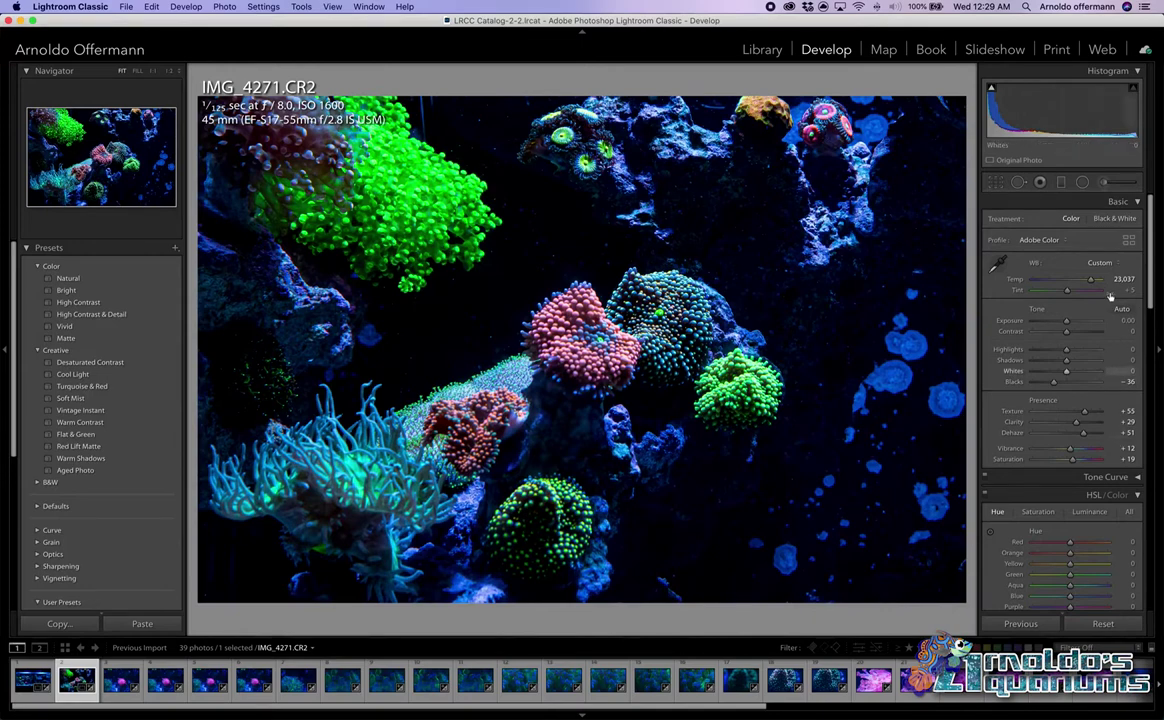
key(r)
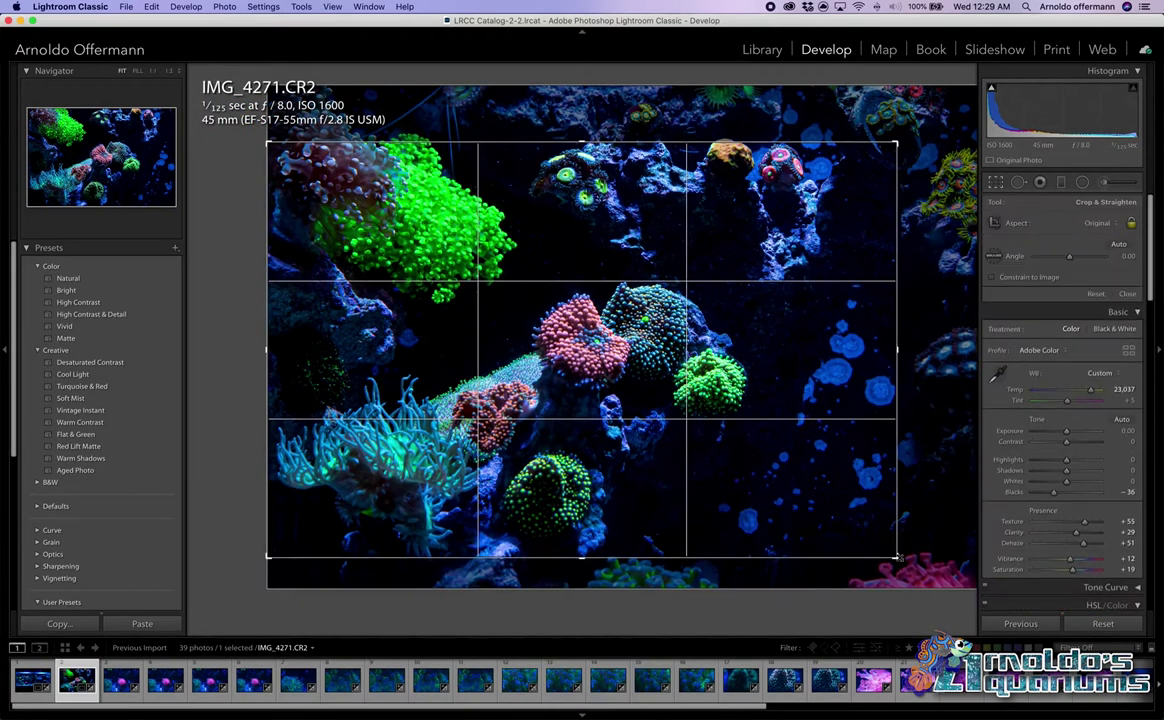
drag(897, 557, 524, 328)
key(Return)
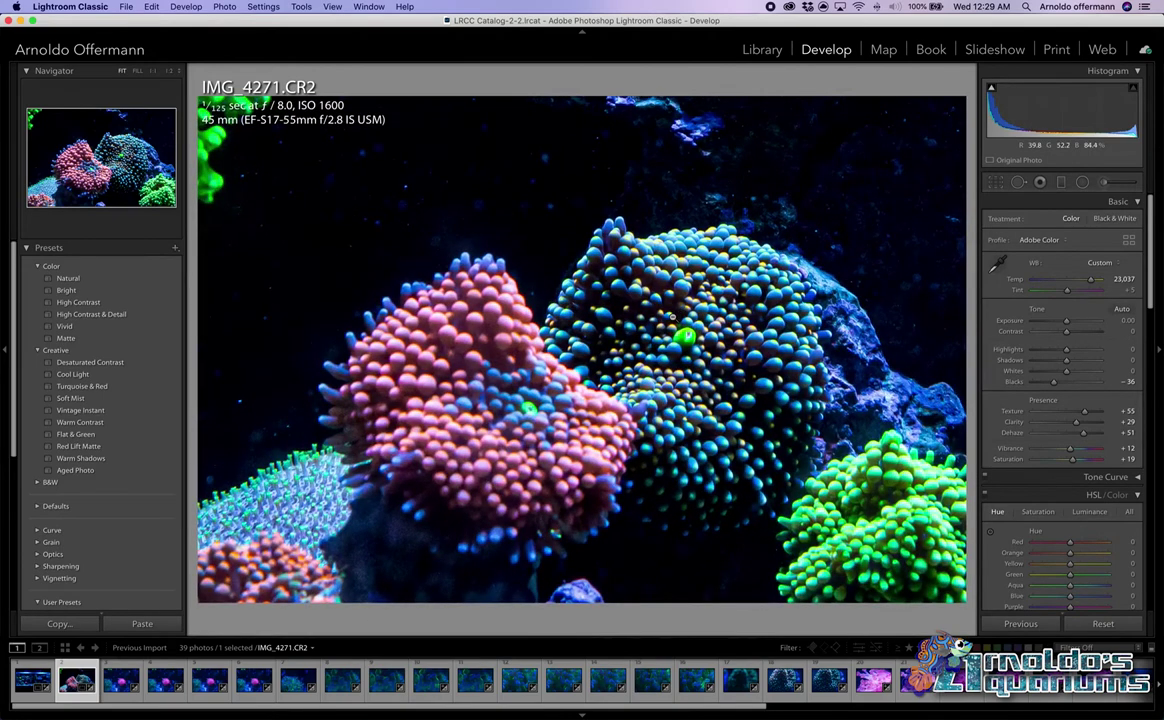
key(super+z)
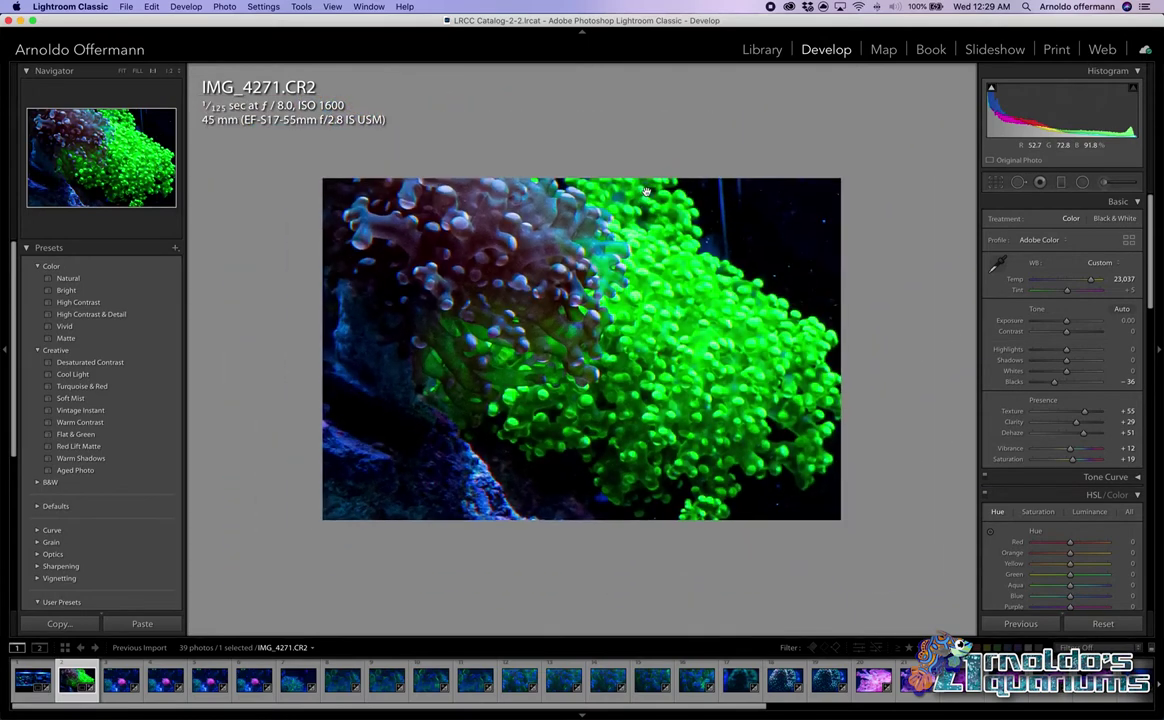
key(super+z)
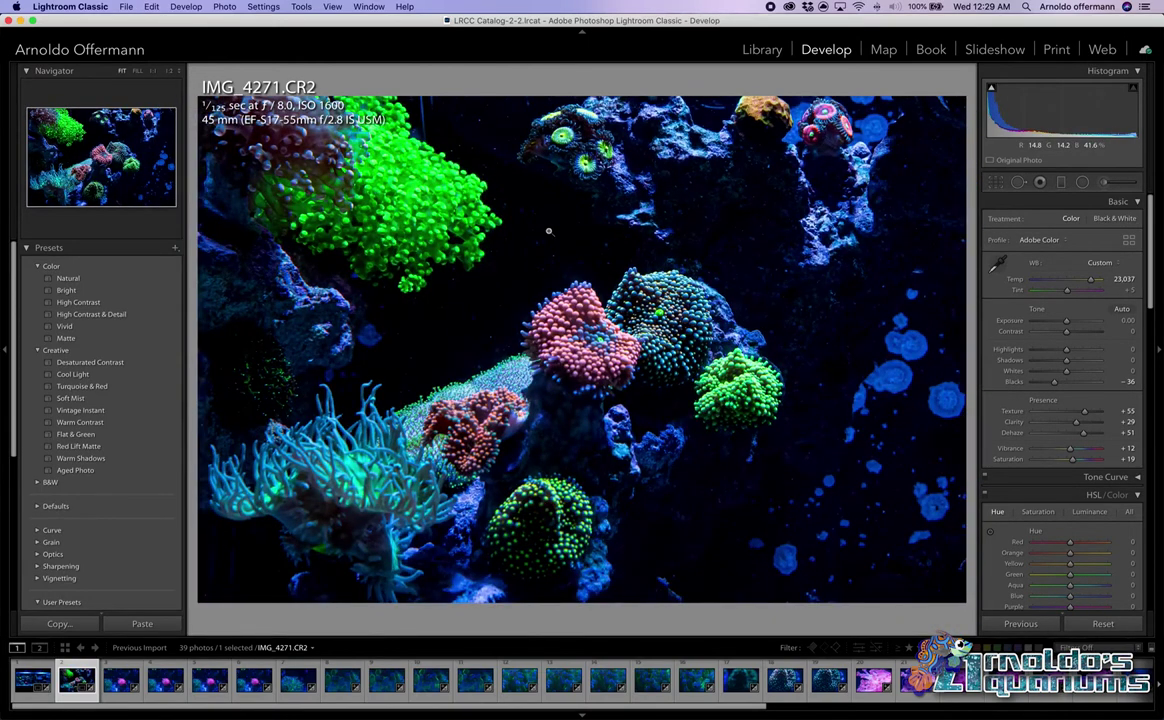
Check the pink anemone's sharpness on IMG_4275, then delete the next unwanted anemone shot
key(Right)
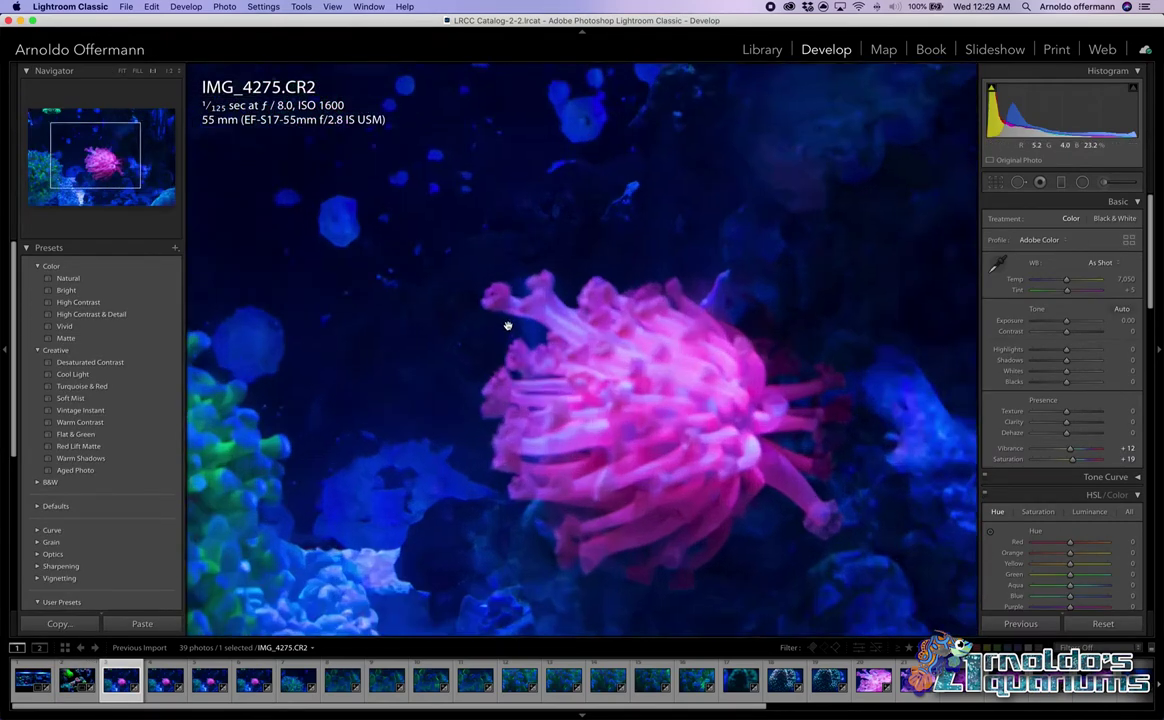
click(543, 333)
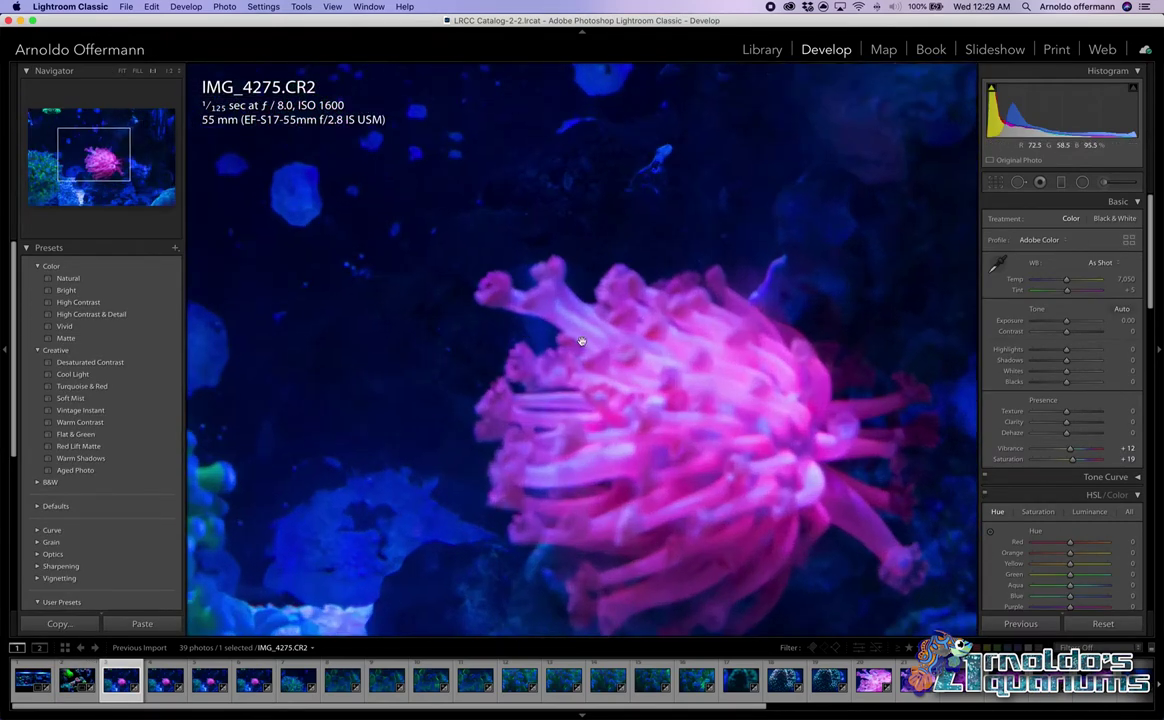
key(Right)
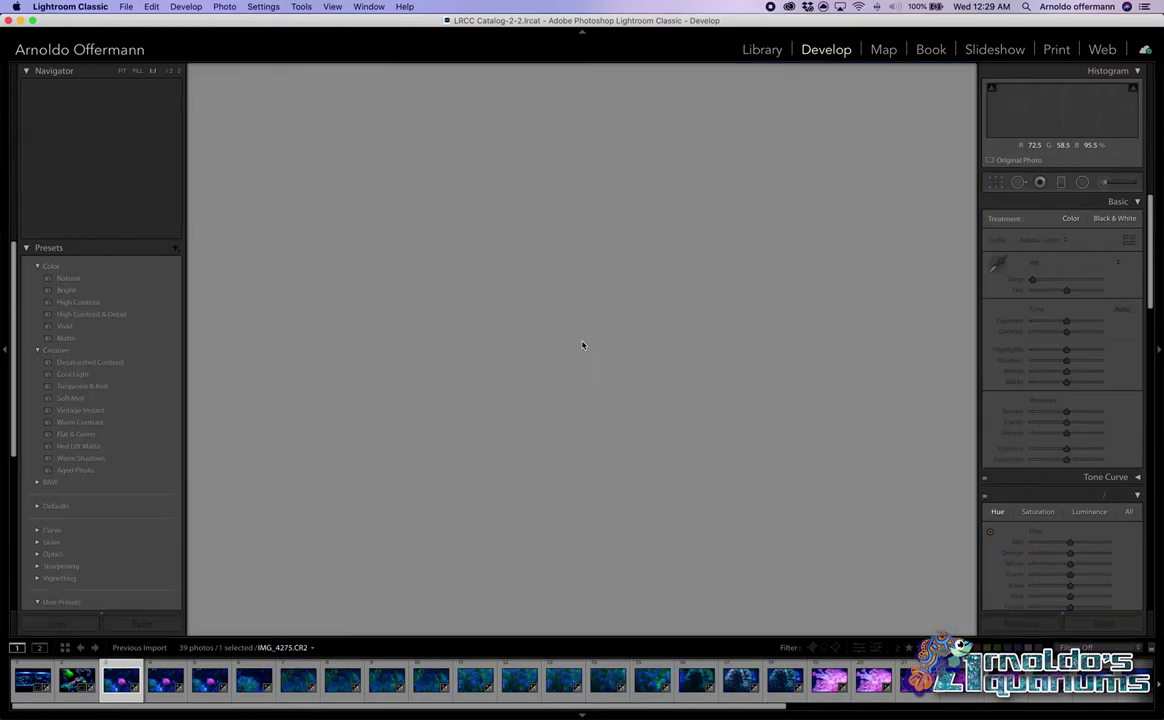
key(BackSpace)
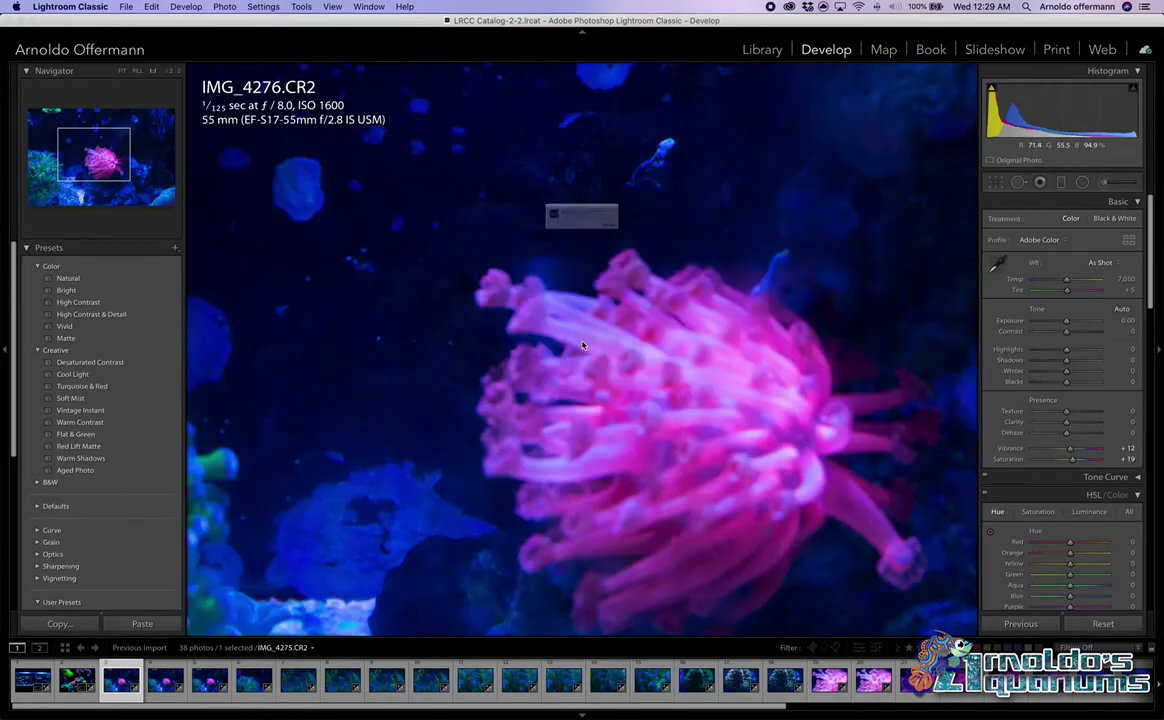
key(Return)
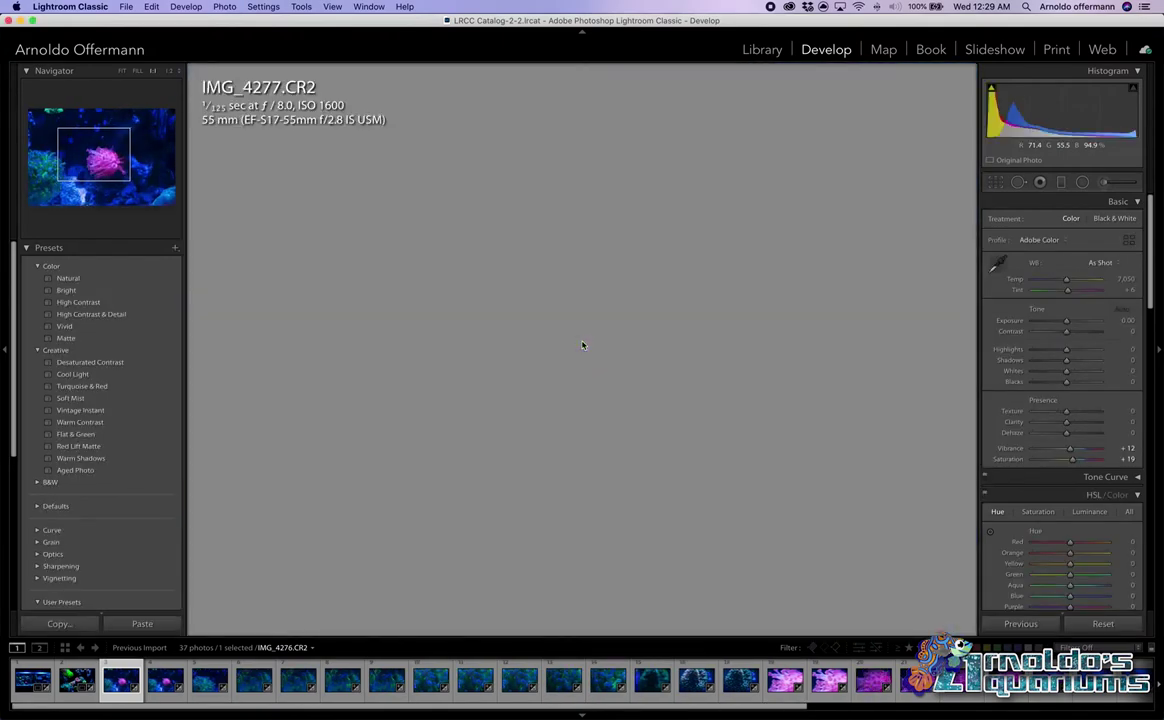
Delete another unwanted anemone shot and show IMG_4278 whole
key(Right)
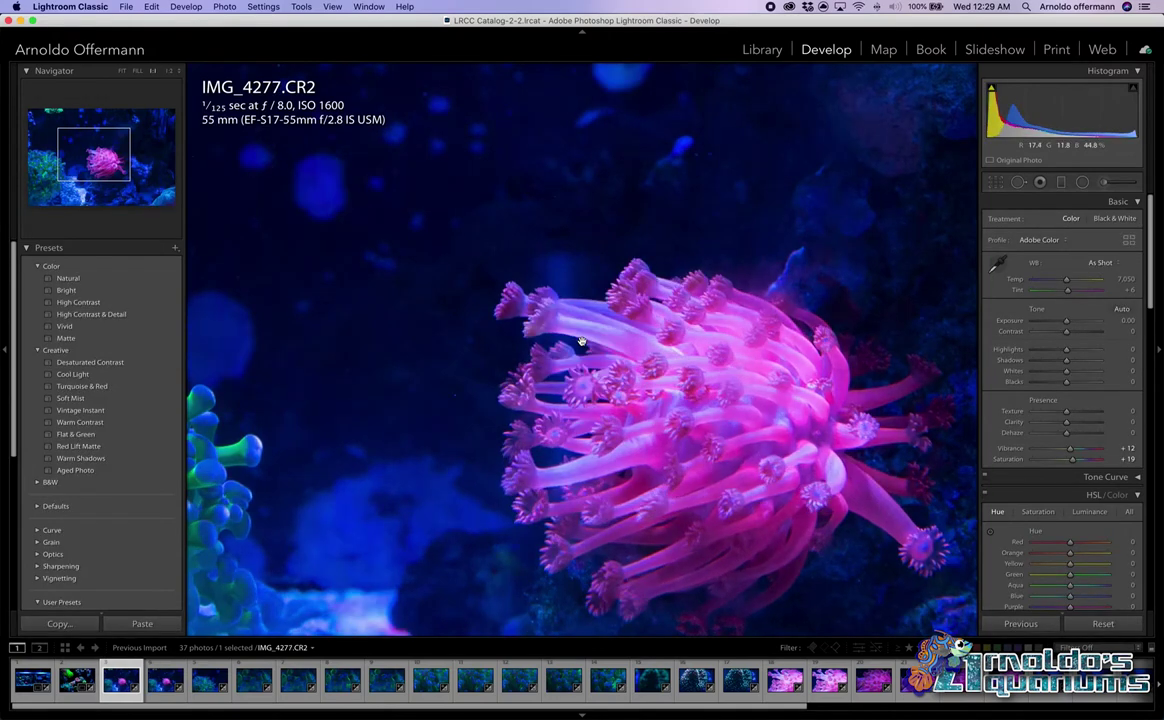
key(Delete)
key(Return)
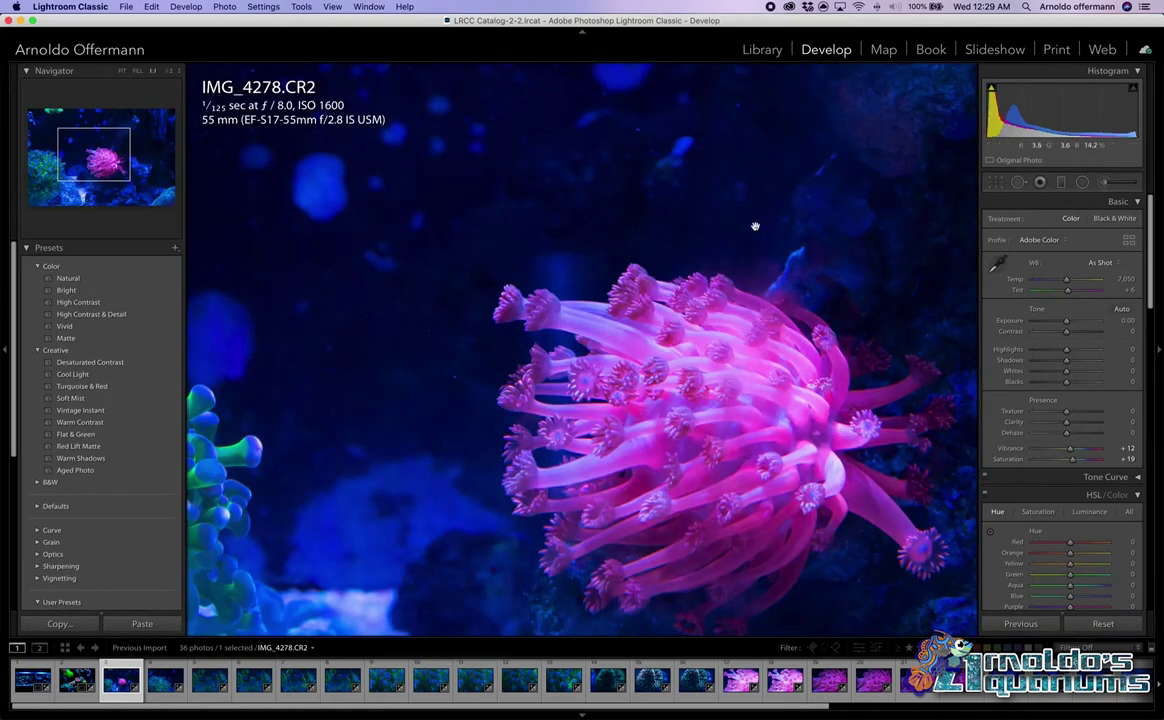
click(790, 260)
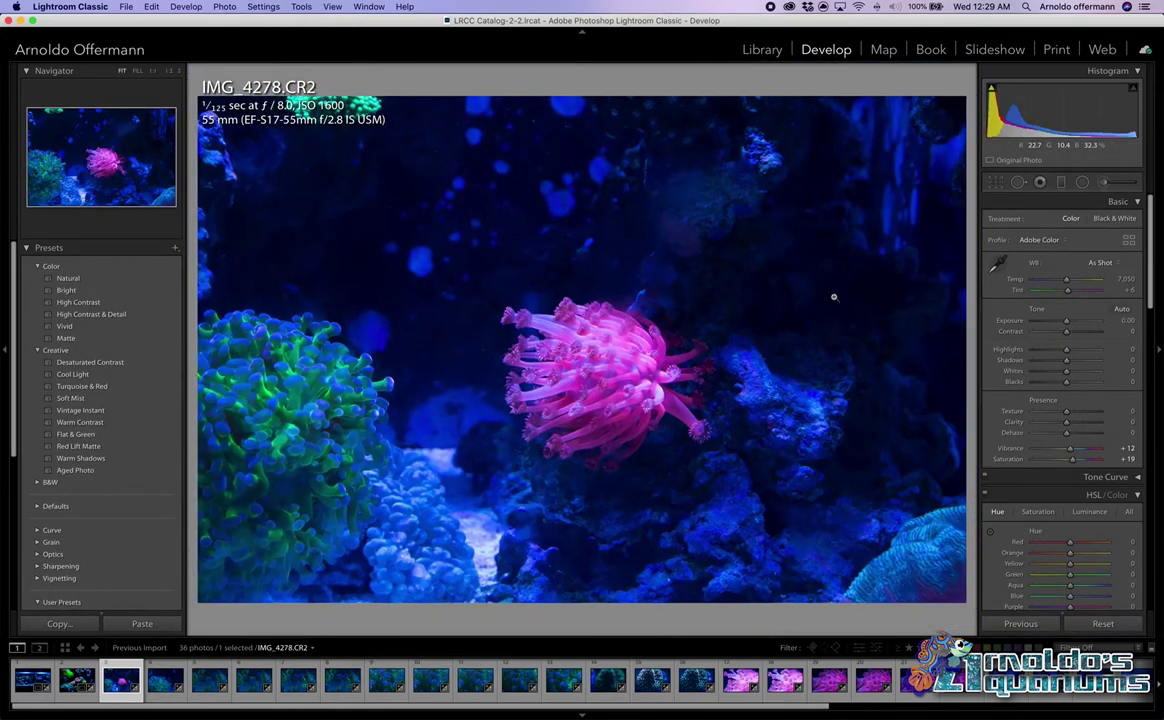
Crop IMG_4278 tighter, repositioning the pink anemone in the frame
click(996, 184)
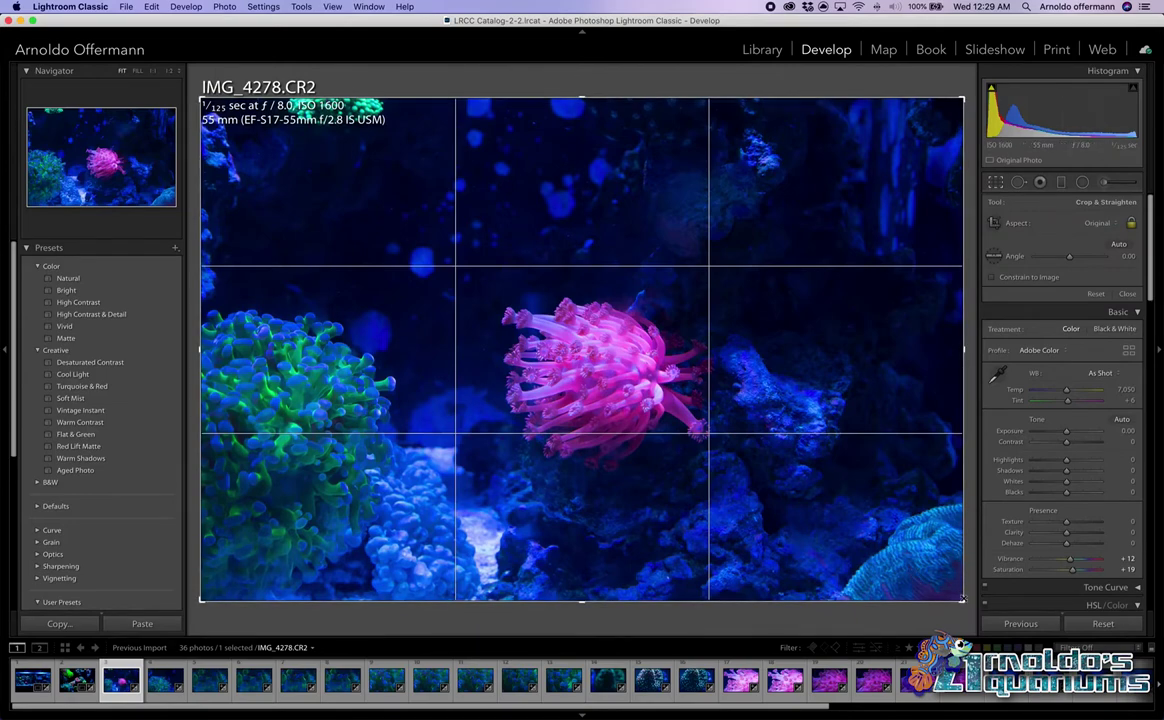
drag(962, 599, 915, 566)
drag(795, 475, 797, 447)
key(Return)
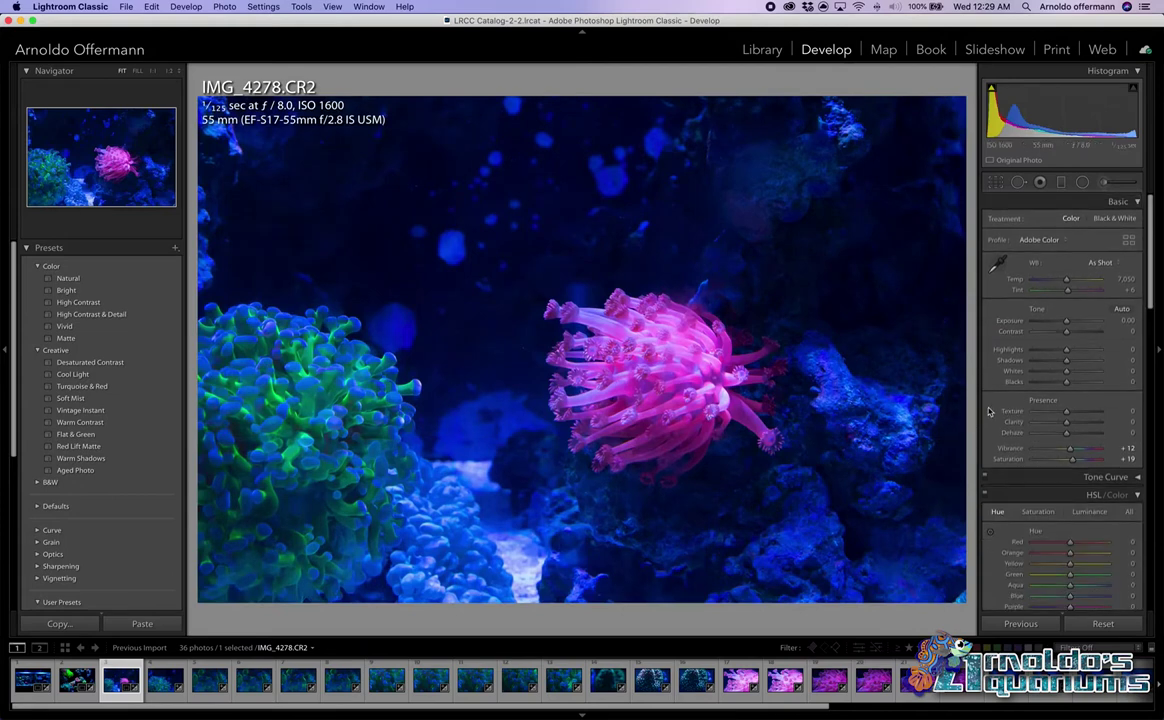
Set Dehaze +26, Contrast +28, Highlights −2 and Shadows −100
click(1076, 431)
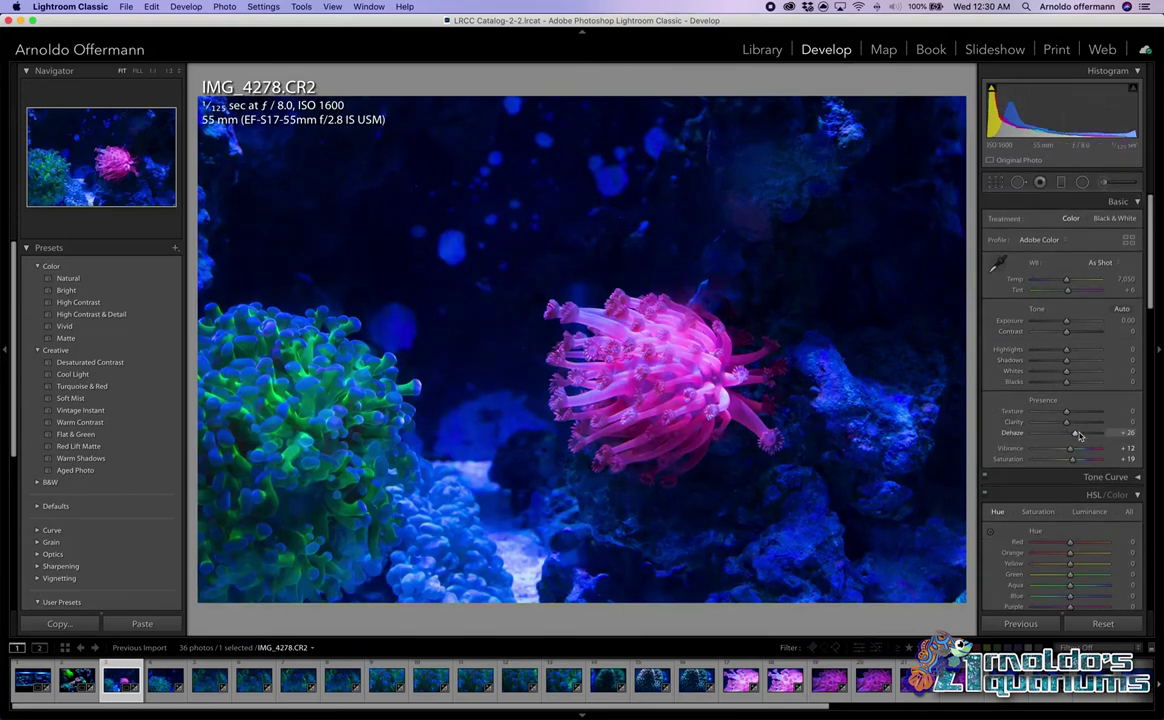
click(1076, 332)
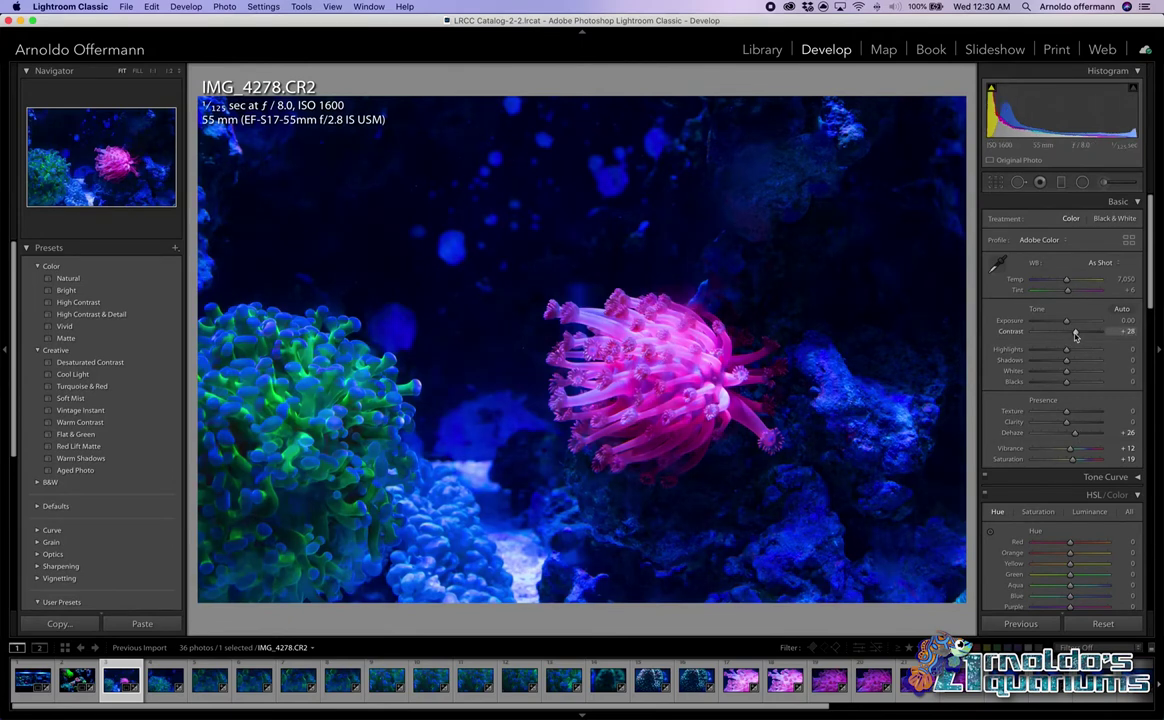
drag(1066, 349, 1018, 368)
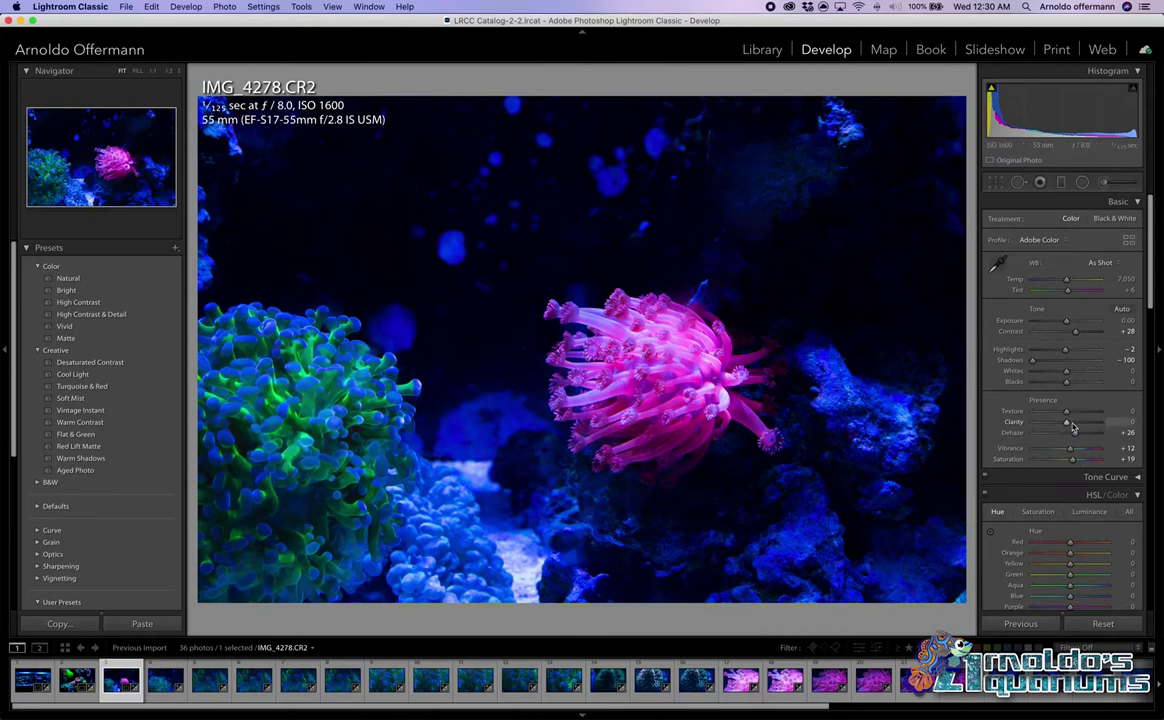
Set Clarity to +27, reset Texture to 0 and lower Saturation to +17 on IMG_4278
mouse_move(1068, 422)
mouse_down()
mouse_move(1090, 424)
mouse_move(1033, 424)
mouse_move(1075, 432)
mouse_up()
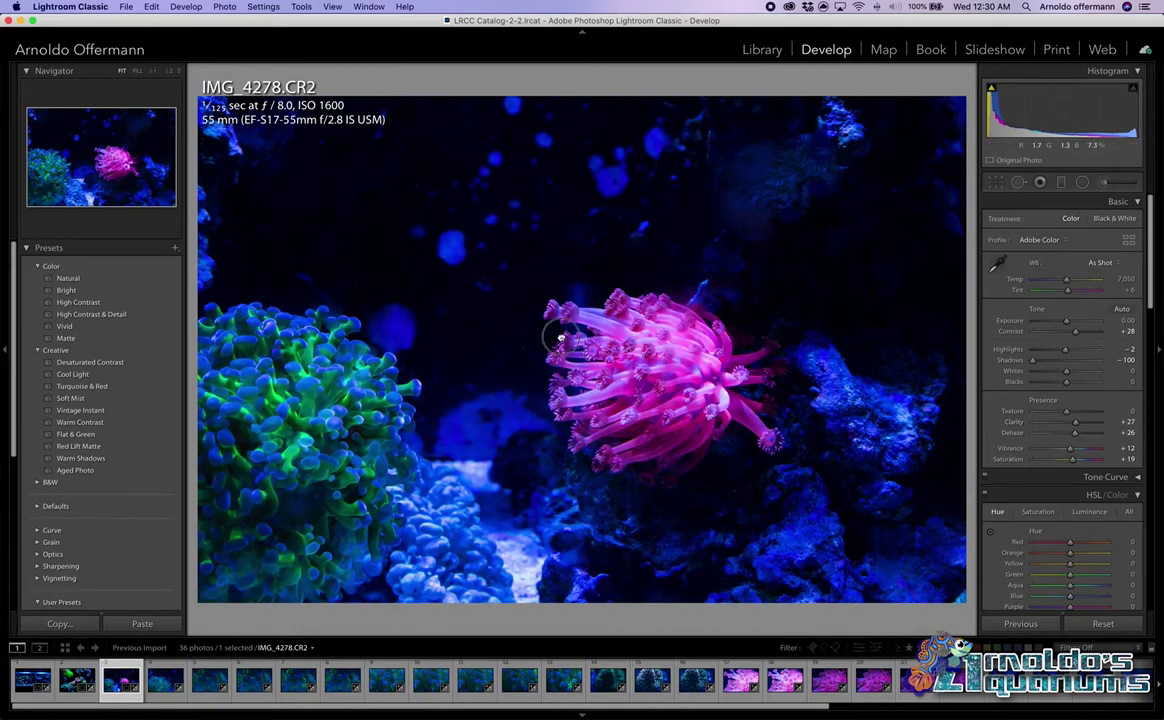
click(610, 357)
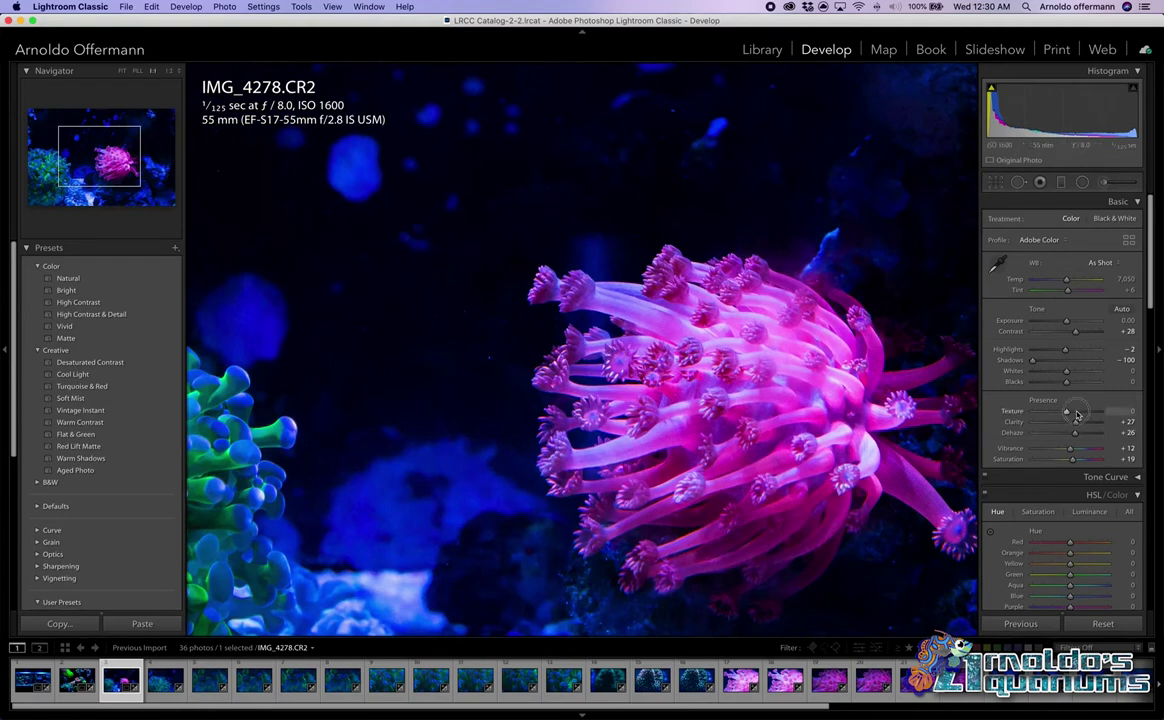
mouse_move(1077, 414)
mouse_down()
mouse_move(1062, 414)
mouse_move(1073, 414)
mouse_up()
double_click(1073, 413)
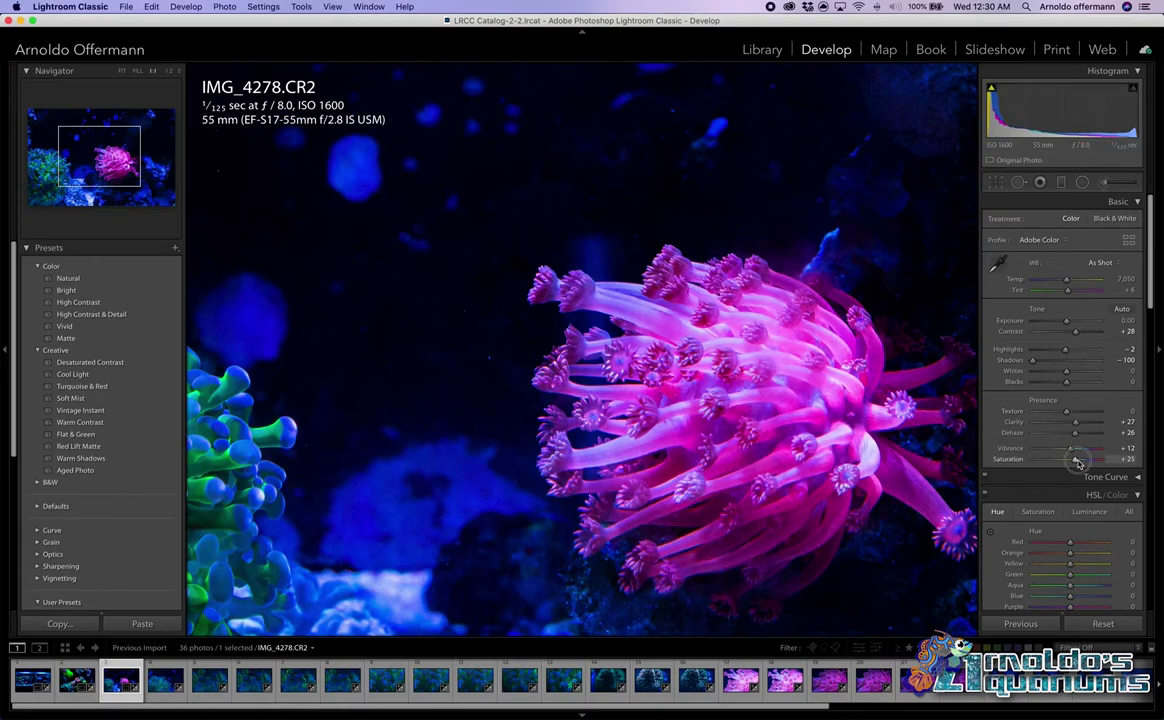
drag(1078, 463, 1072, 460)
Use the HSL targeted tool on the anemone for Magenta saturation +10 and hue −46
key(z)
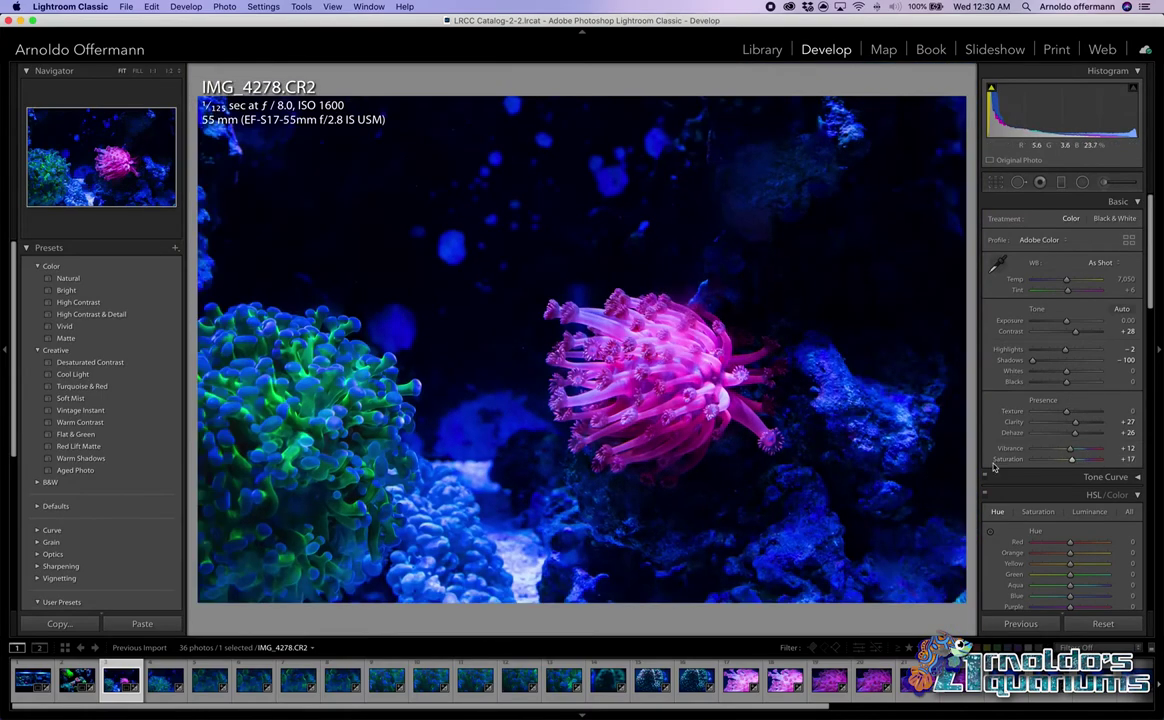
scroll(993, 534, down, 1)
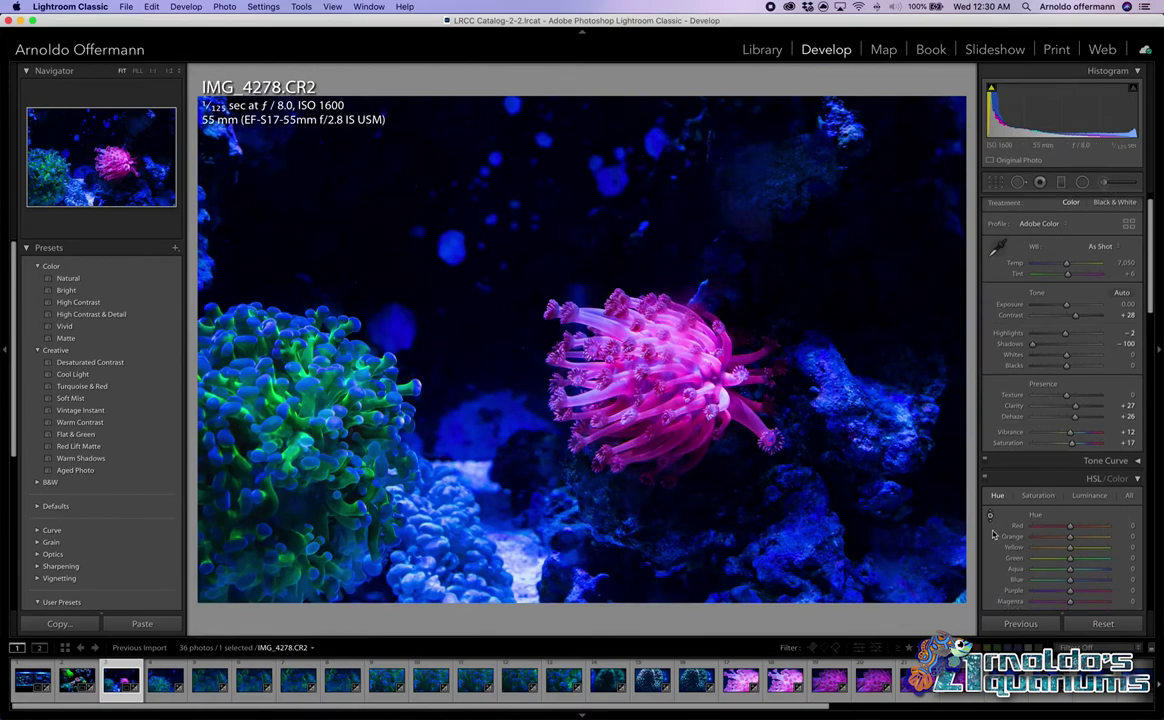
click(1035, 496)
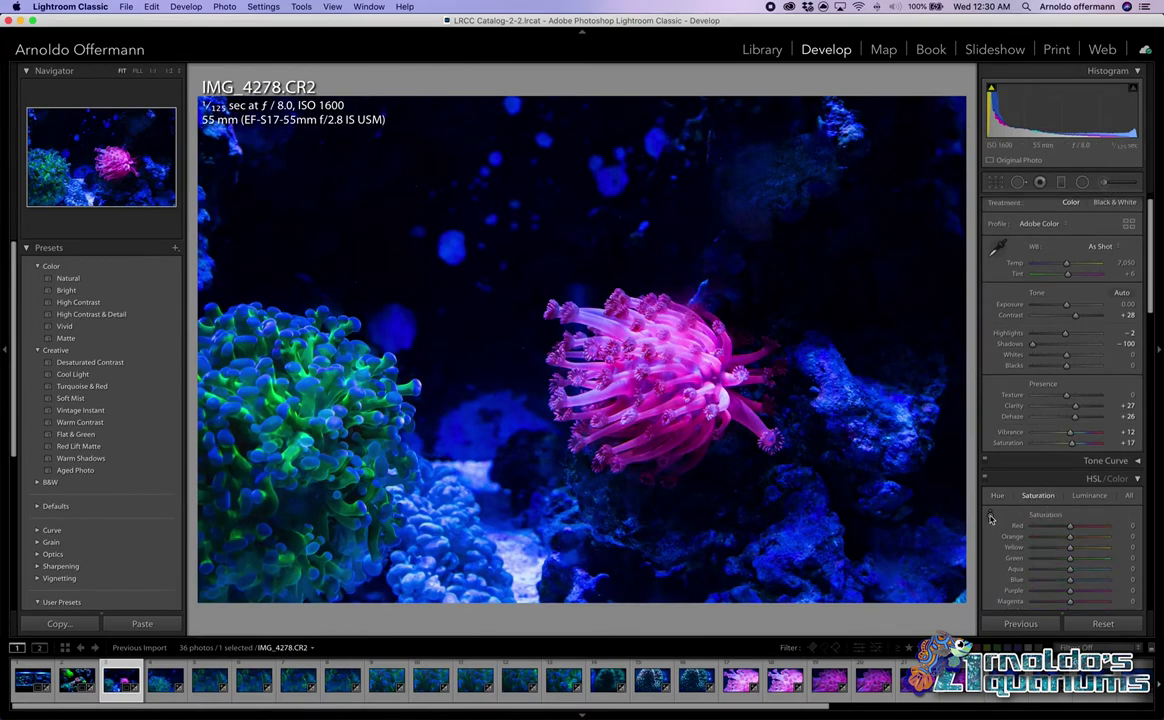
key(z)
key(z)
click(990, 517)
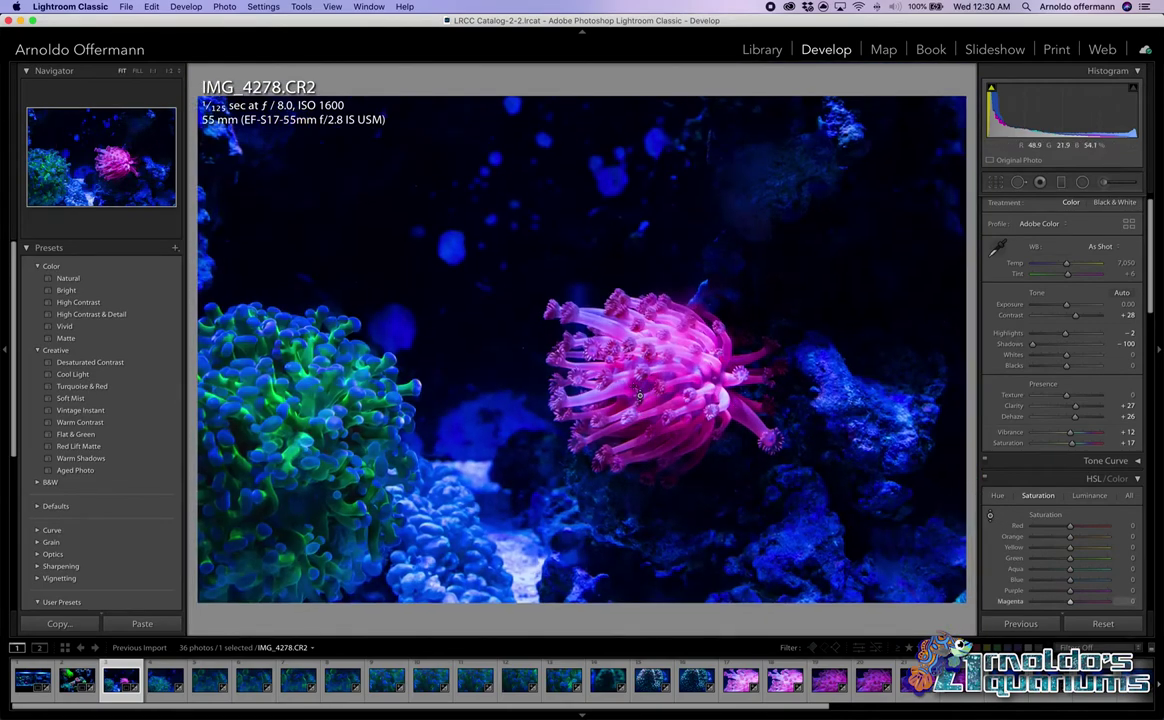
drag(582, 358, 612, 350)
click(997, 495)
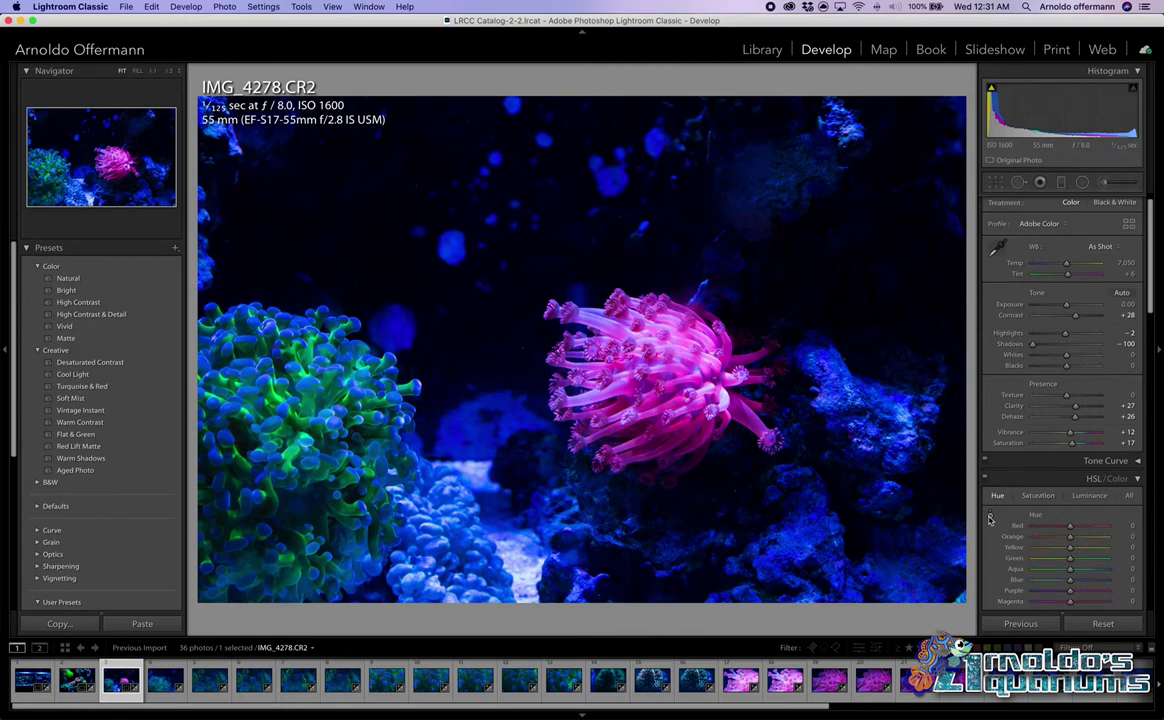
click(991, 516)
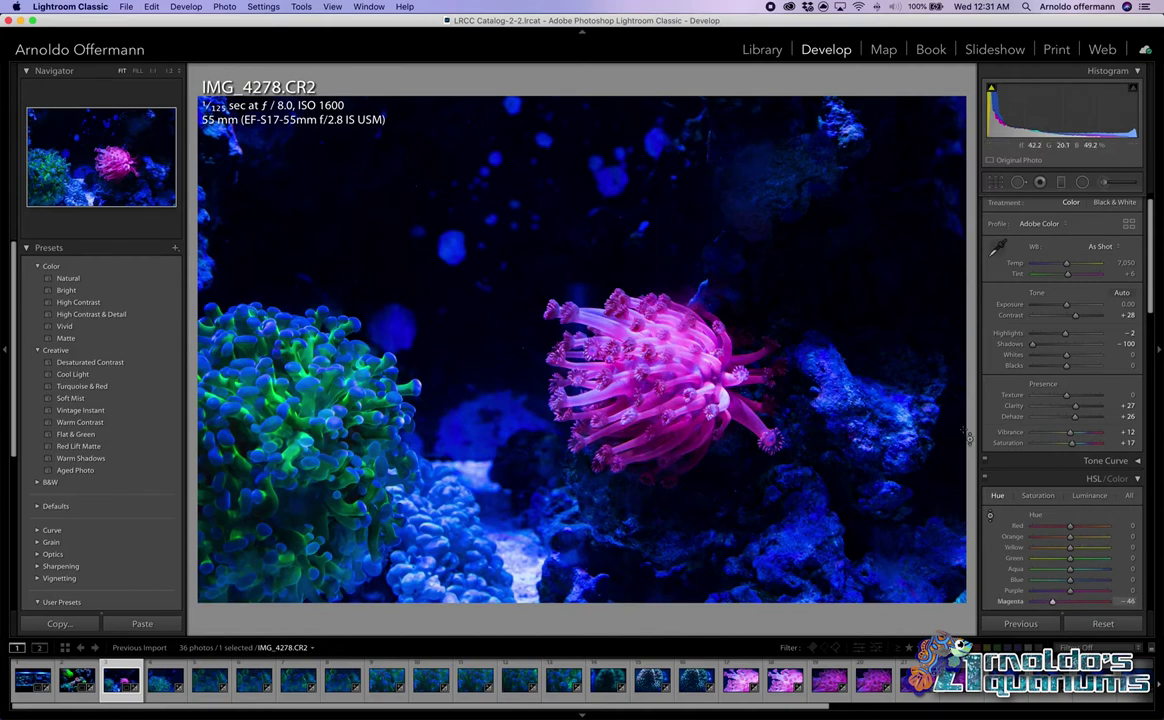
scroll(1026, 407, down, 8)
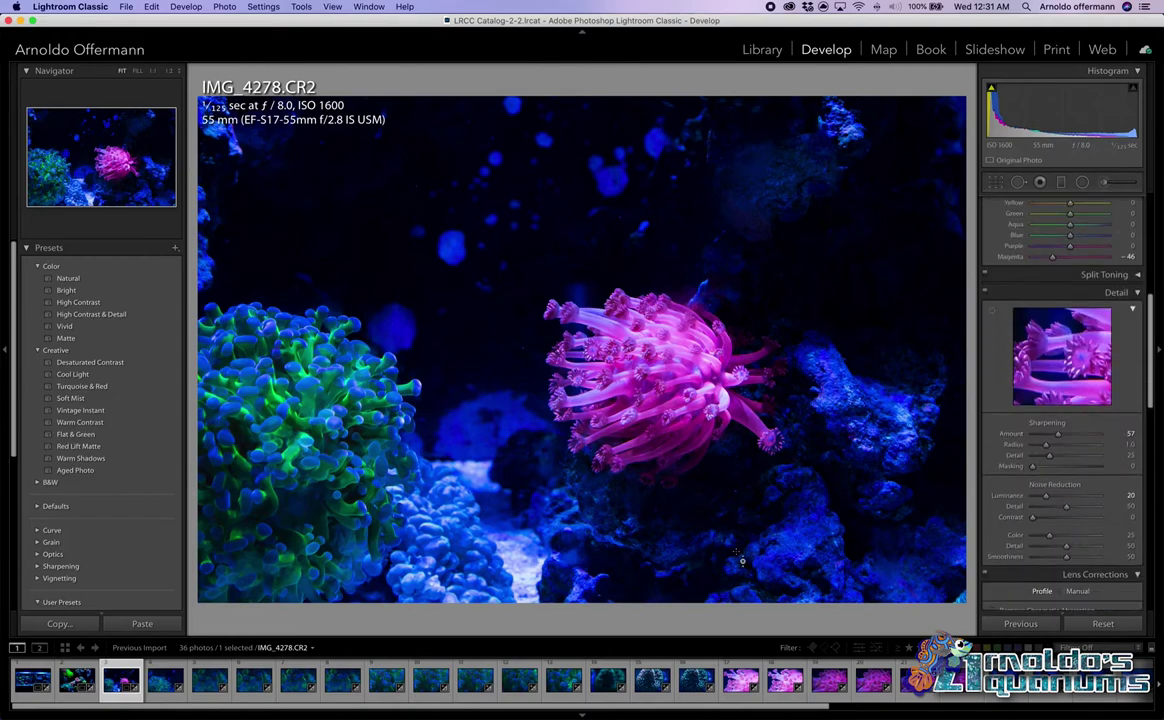
click(77, 681)
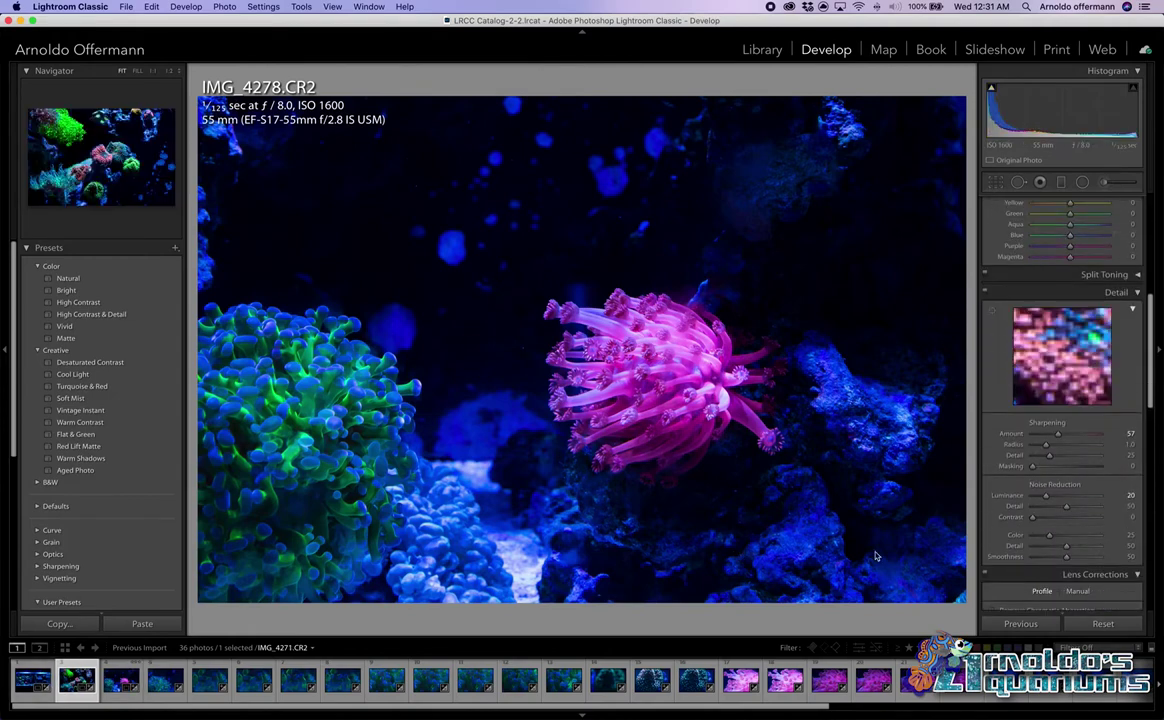
scroll(1104, 538, down, 10)
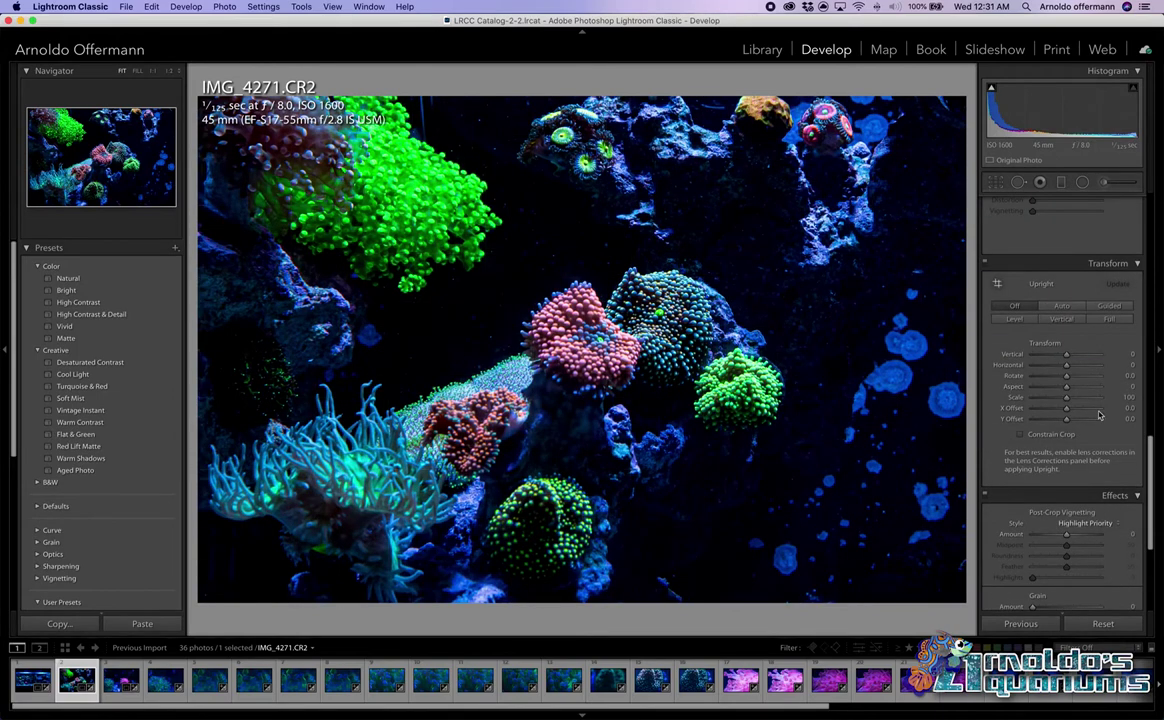
scroll(1098, 415, down, 1)
scroll(1060, 400, down, 5)
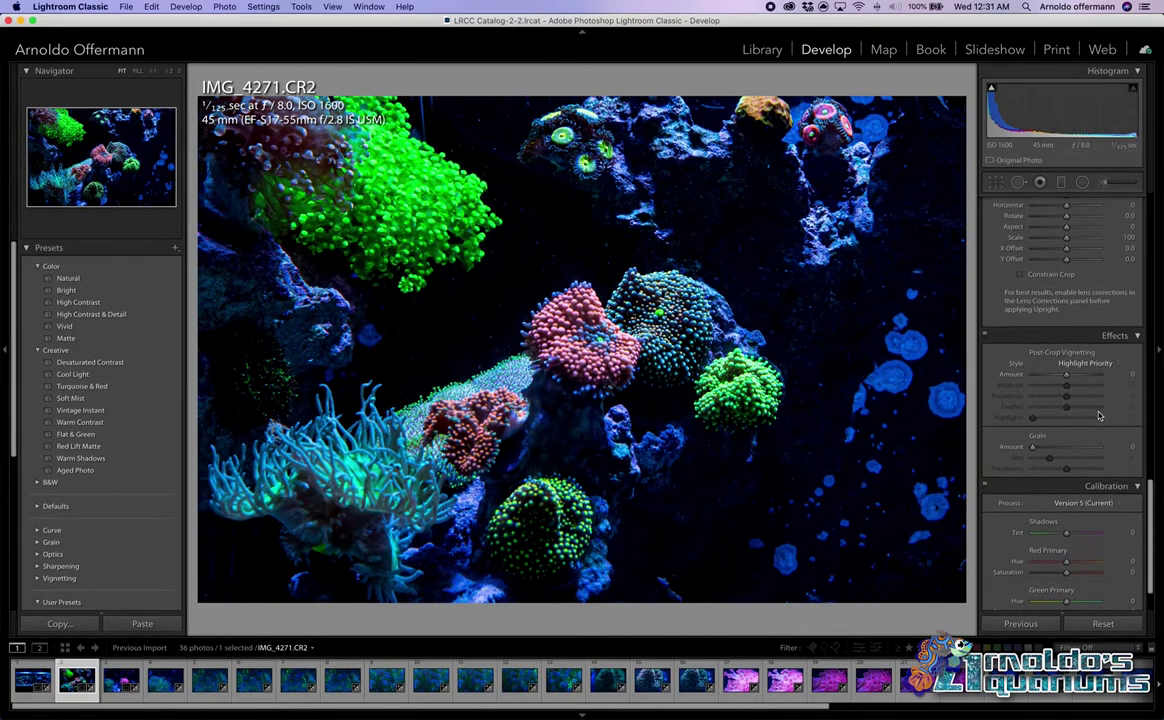
mouse_move(1066, 374)
mouse_down()
mouse_move(1048, 374)
mouse_move(1085, 374)
mouse_move(1043, 378)
mouse_move(1065, 379)
mouse_up()
key(super+z)
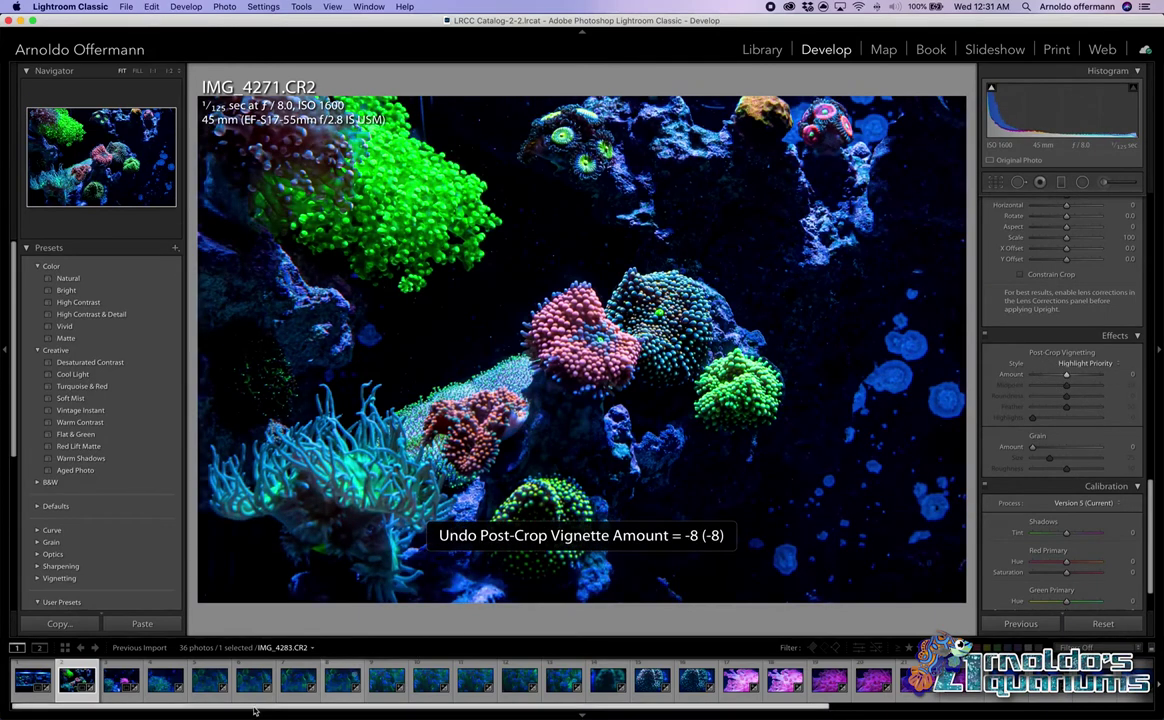
Return to the pink anemone photo IMG_4278 from the filmstrip
click(112, 679)
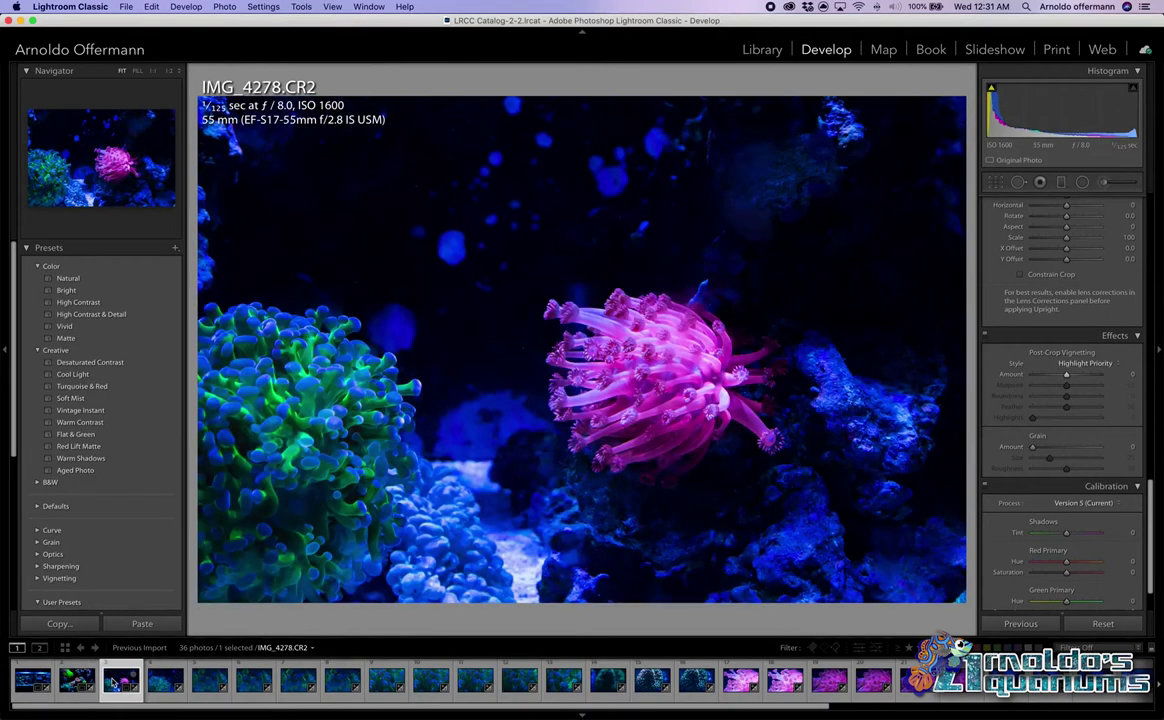
click(119, 681)
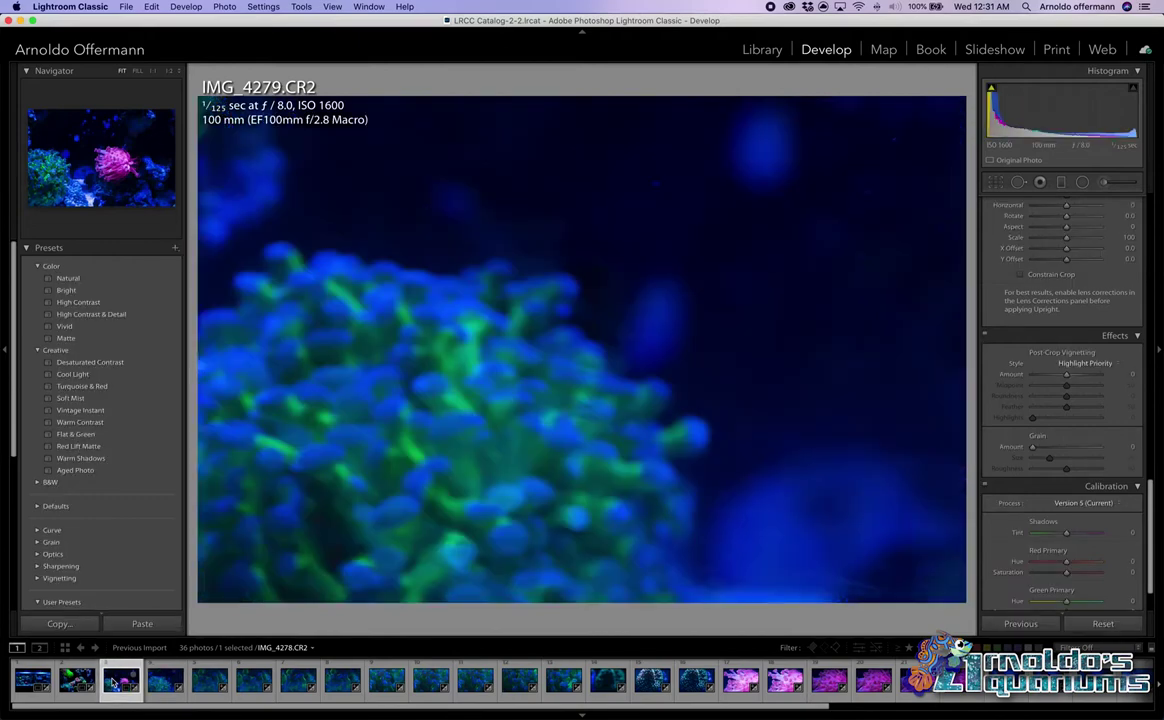
scroll(1068, 444, up, 4)
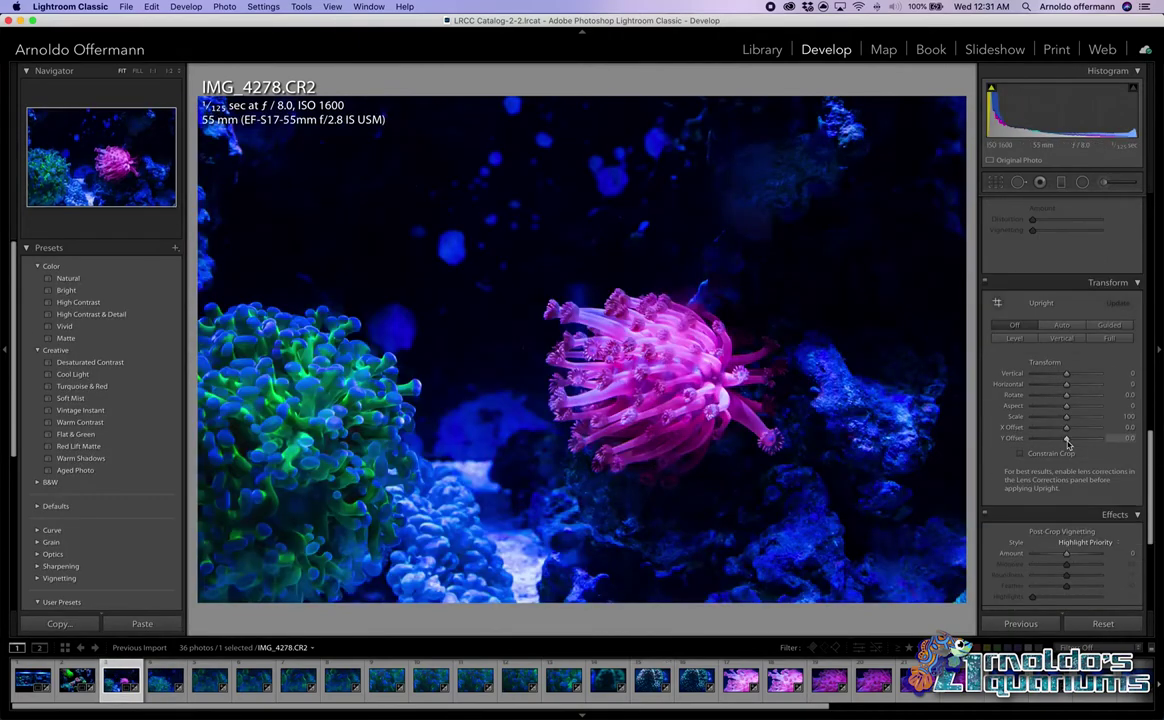
scroll(1070, 448, up, 5)
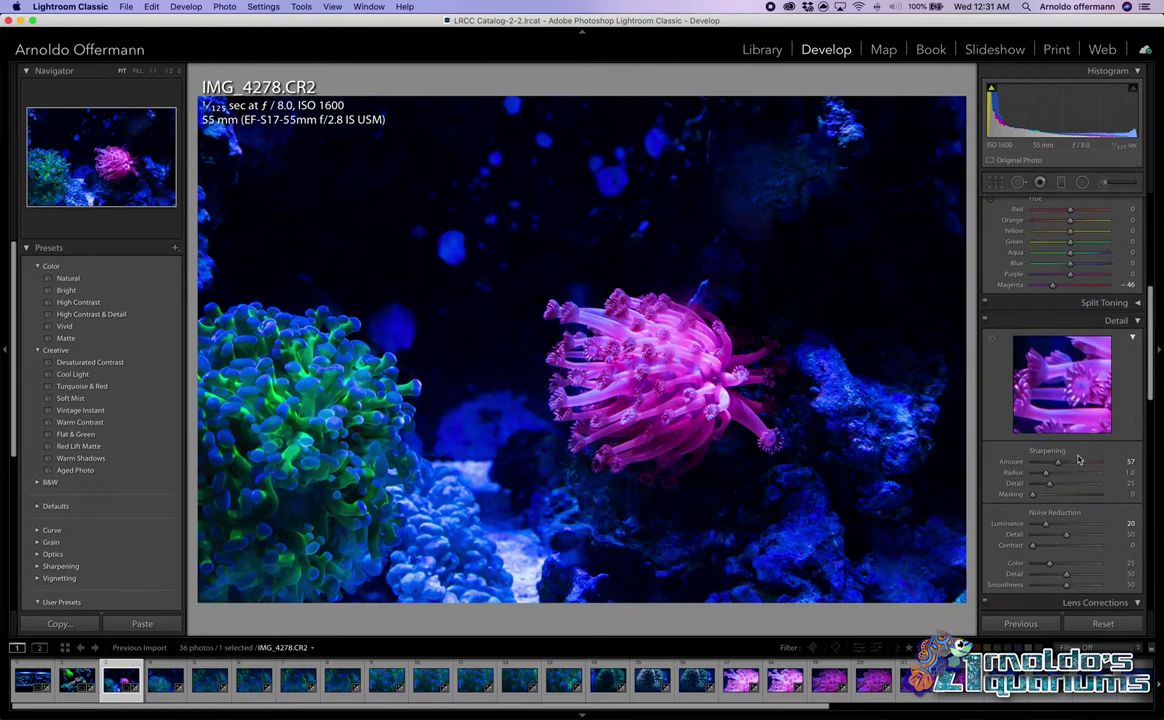
scroll(1077, 440, up, 5)
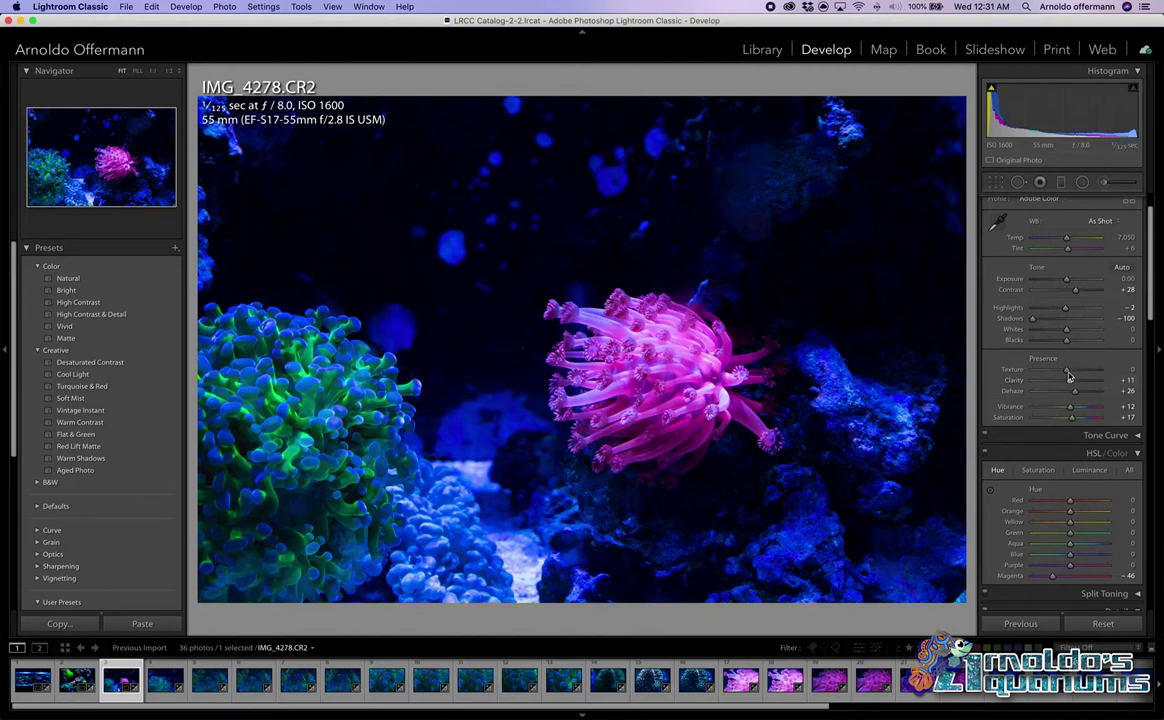
Reset Clarity and Texture to 0 and lower Highlights to −22
mouse_move(1066, 370)
mouse_down()
mouse_move(1083, 382)
mouse_move(1068, 383)
mouse_up()
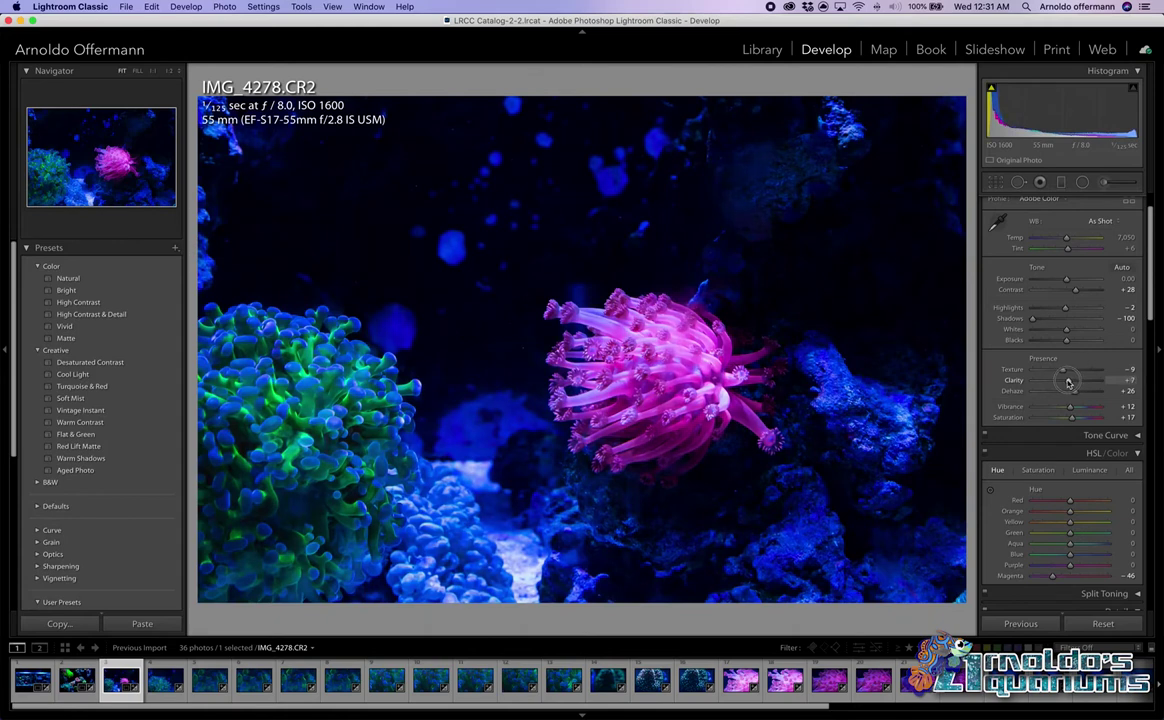
click(1129, 380)
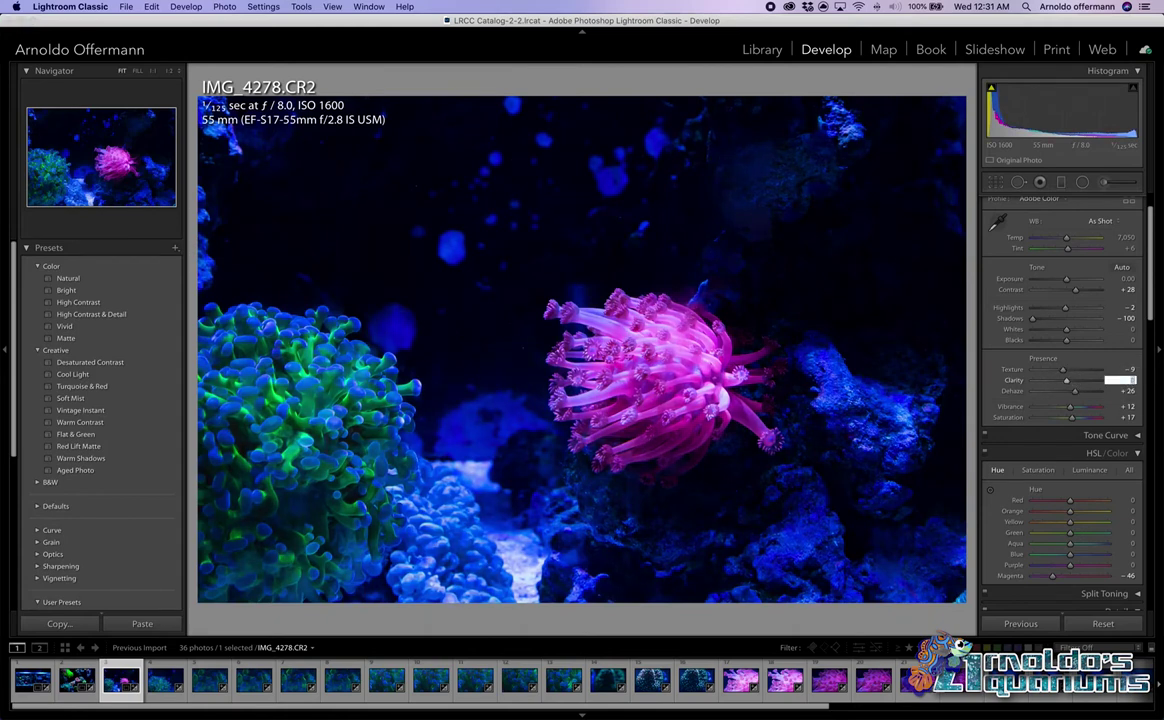
text(0)
key(shift+Tab)
text(0)
key(Return)
drag(1065, 307, 1060, 312)
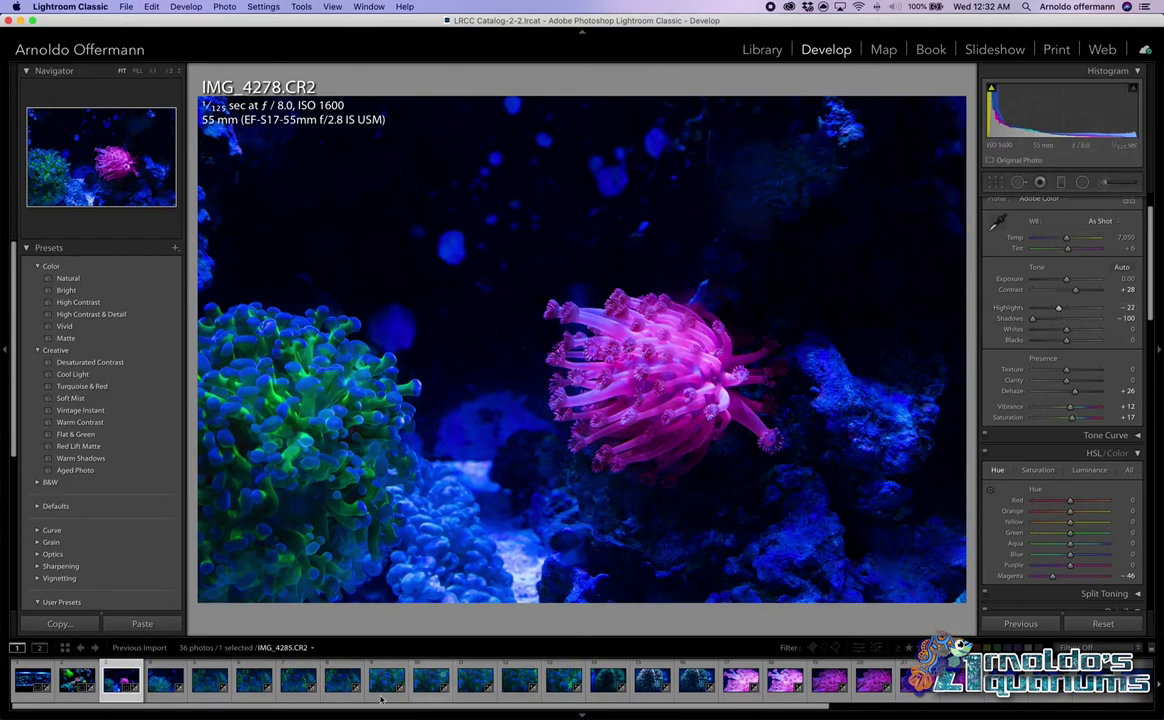
Compare IMG_4280 with IMG_4281 and remove the duplicate IMG_4280 from the catalog
key(Right)
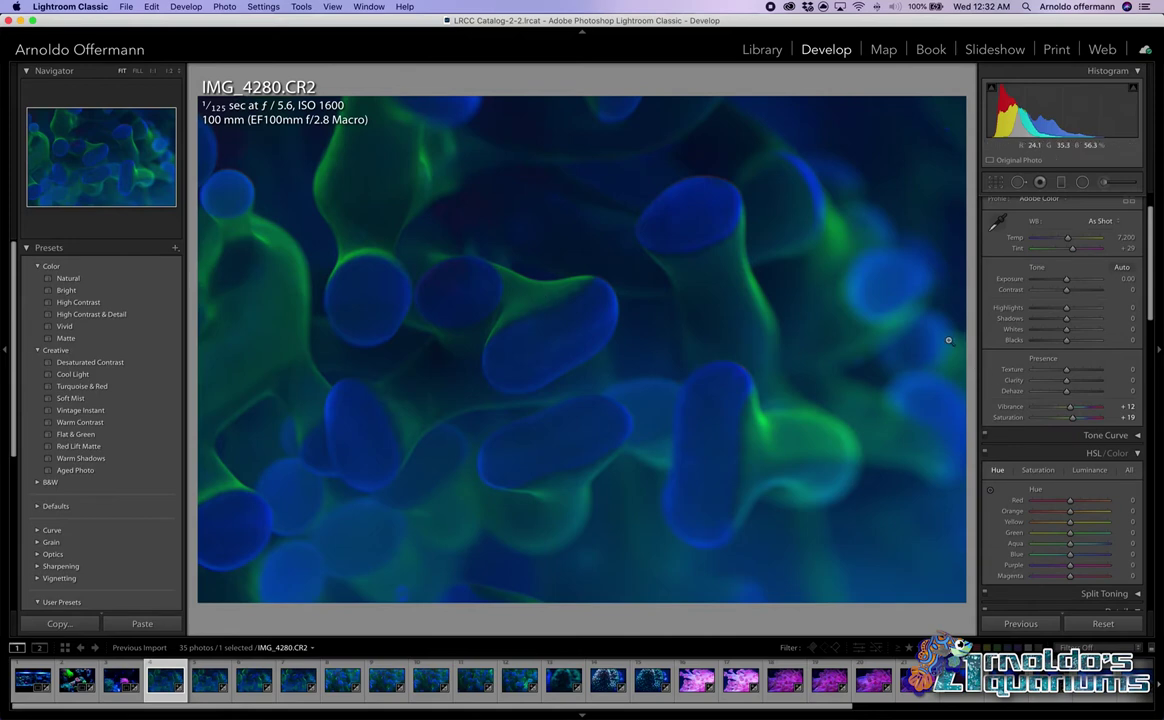
key(Right)
key(Right)
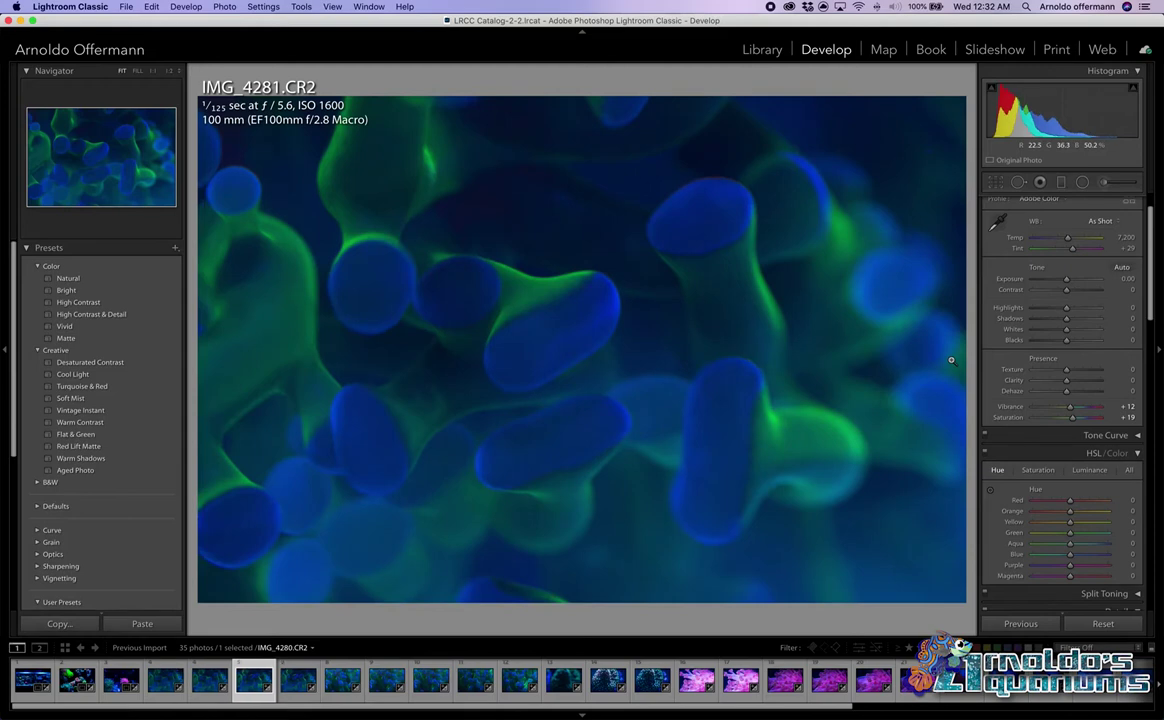
key(Left)
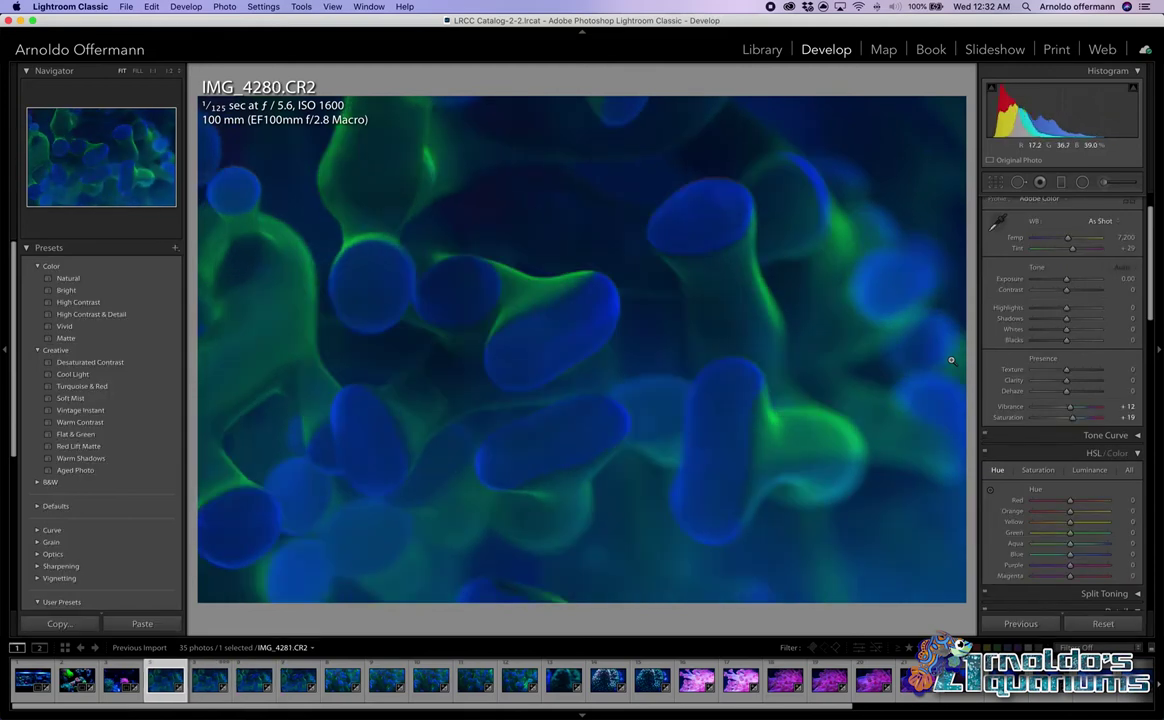
key(Right)
key(Left)
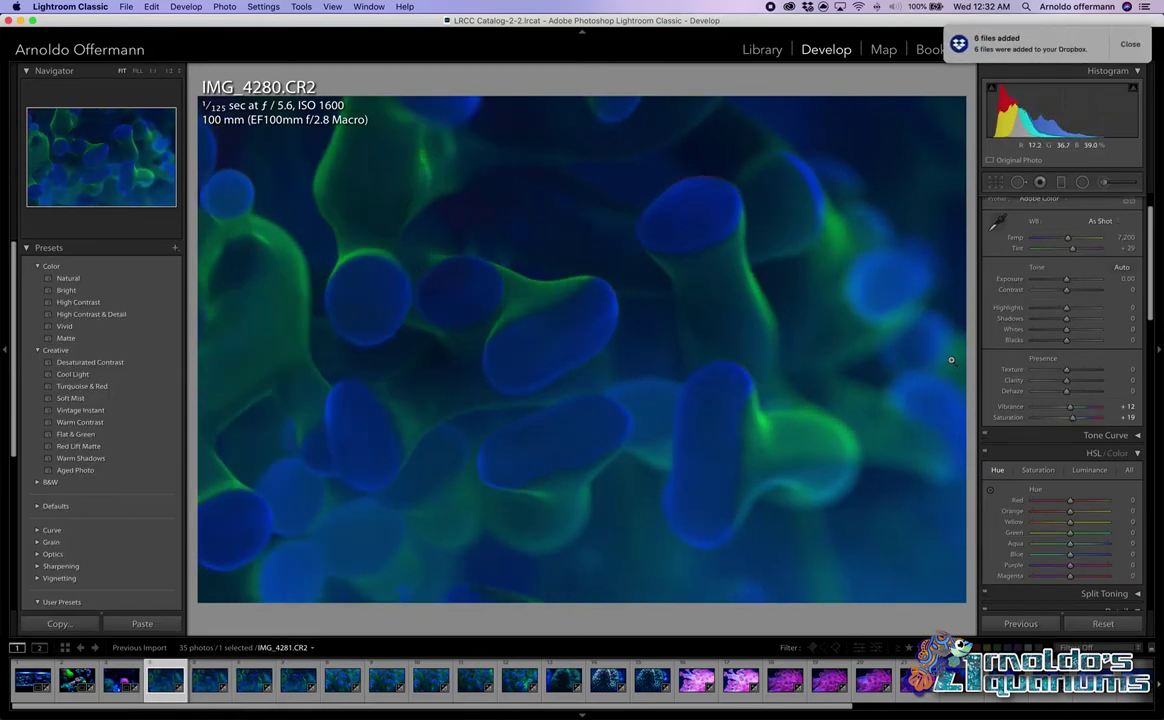
key(BackSpace)
key(Return)
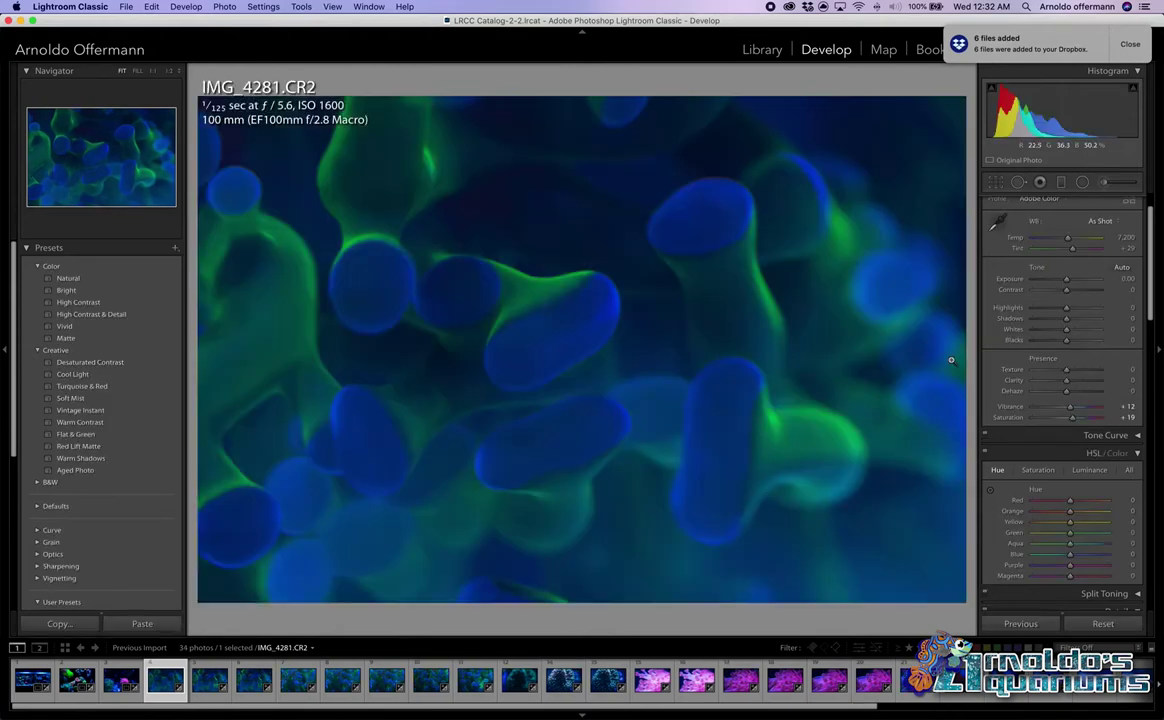
Remove IMG_4282 from the catalog
key(Right)
key(Right)
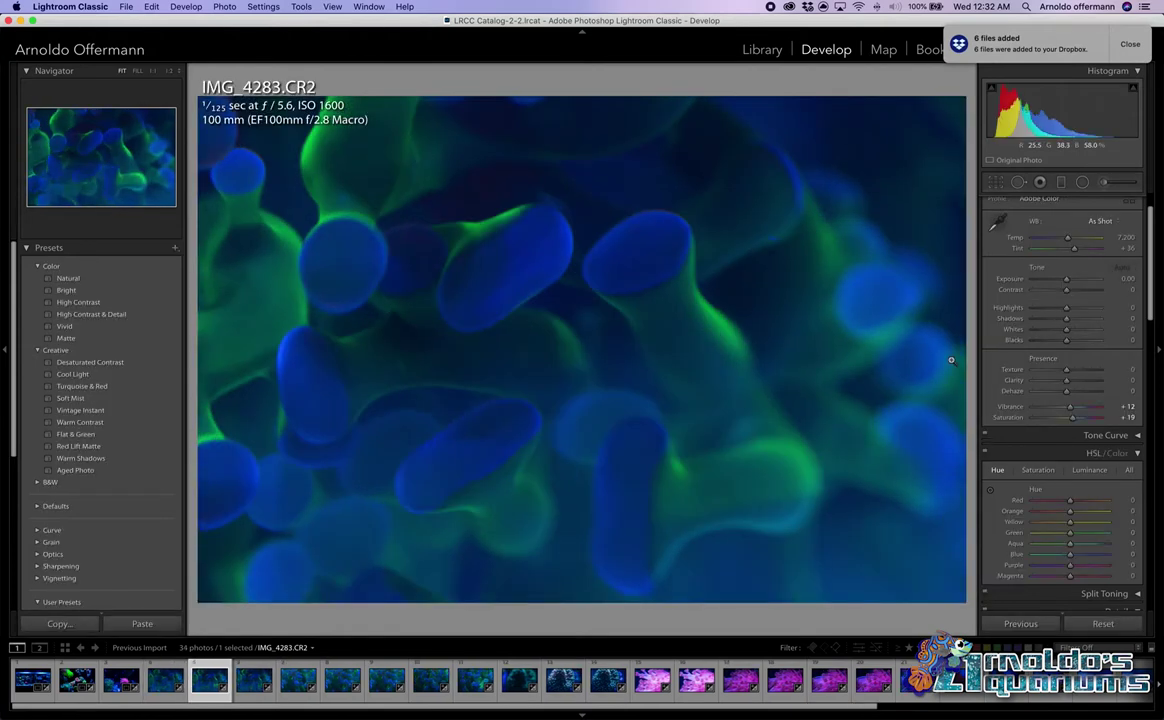
key(Left)
key(BackSpace)
key(Return)
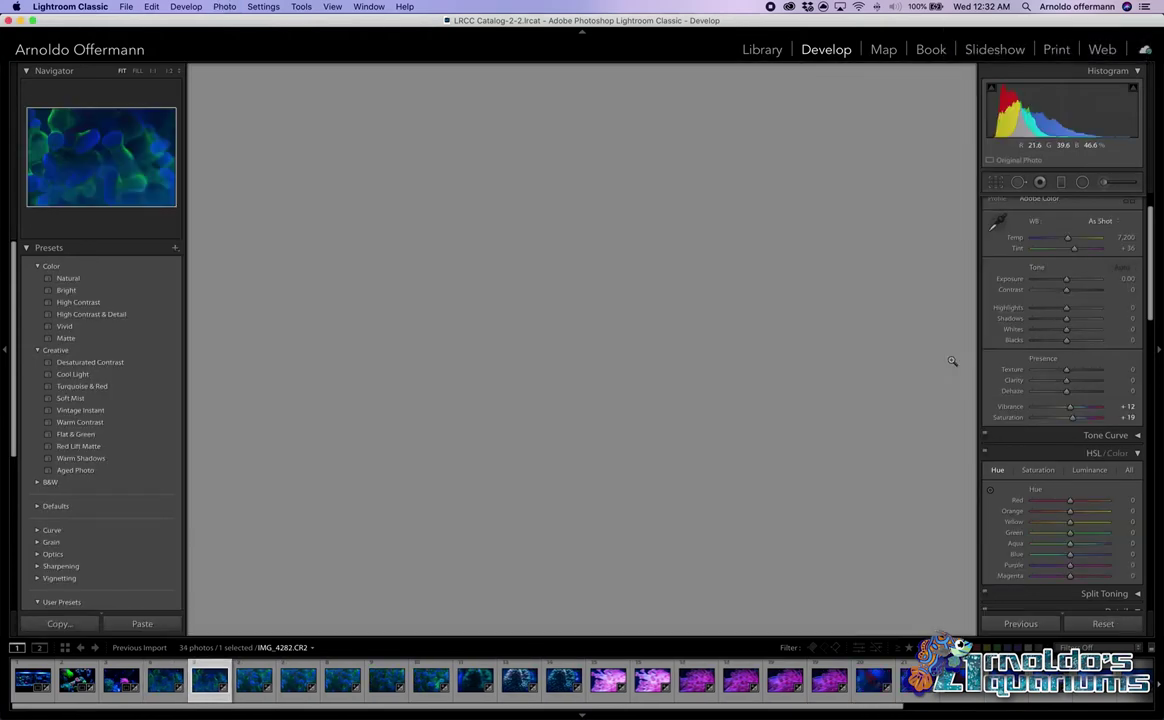
Compare IMG_4283 and IMG_4284, then remove the redundant shots including IMG_4284
key(Right)
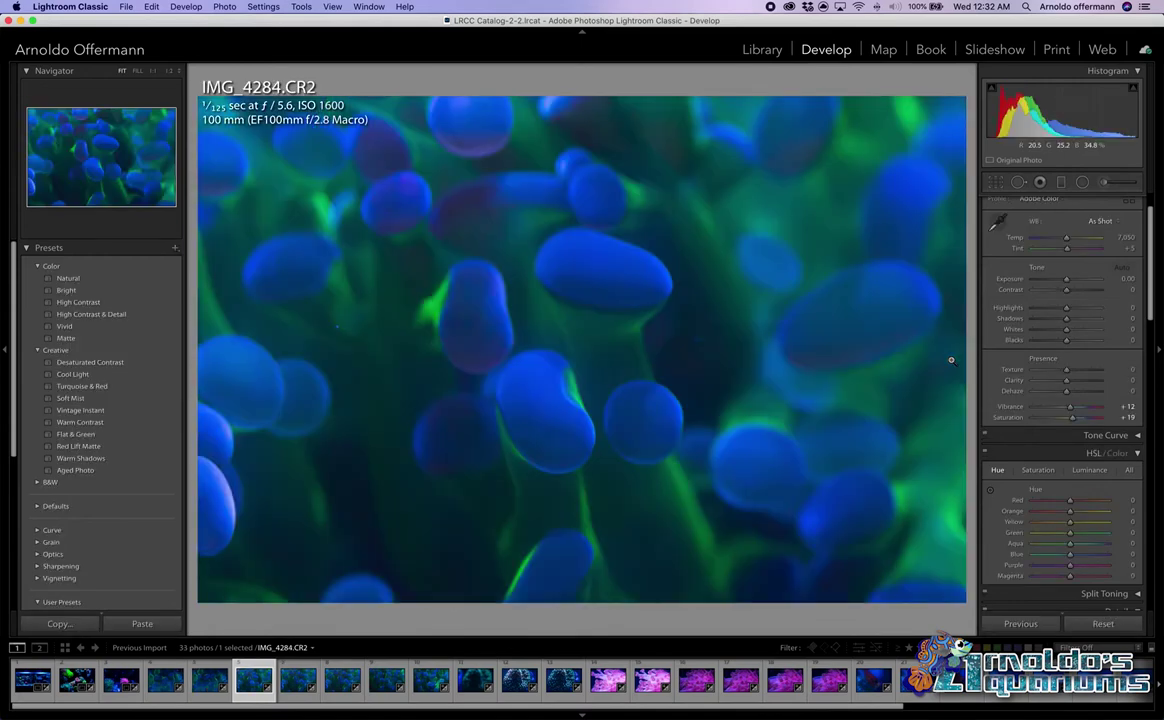
key(BackSpace)
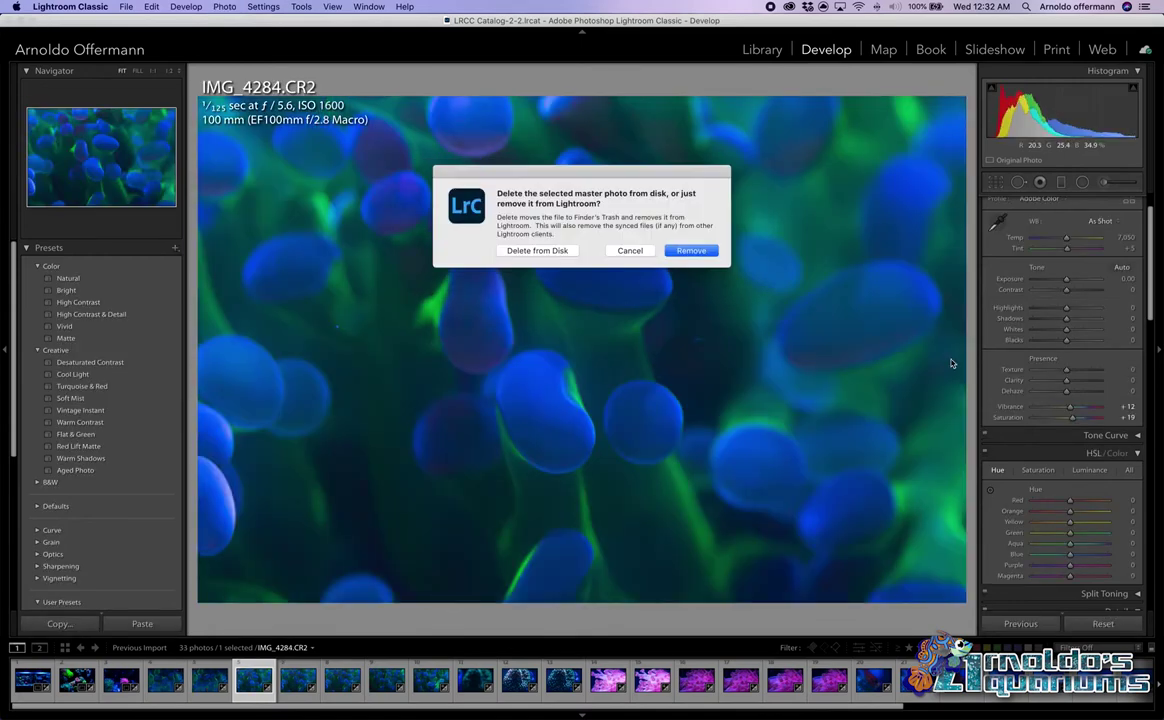
key(Escape)
key(Left)
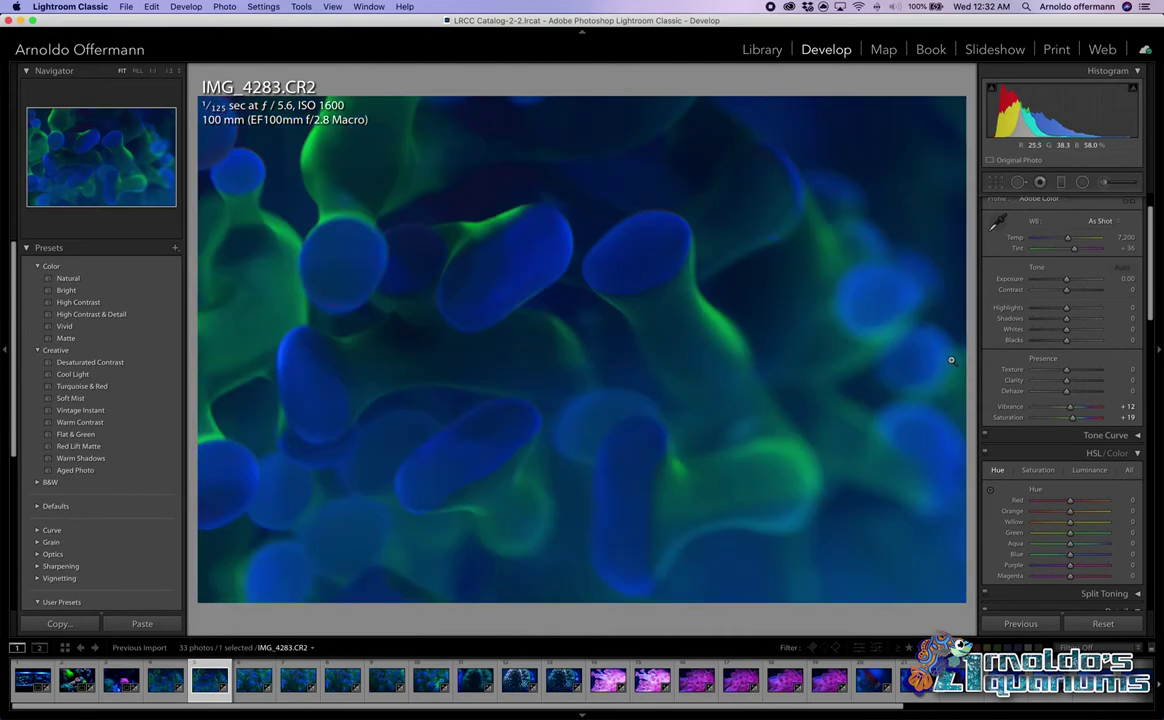
key(Right)
key(Left)
key(Right)
key(alt+BackSpace)
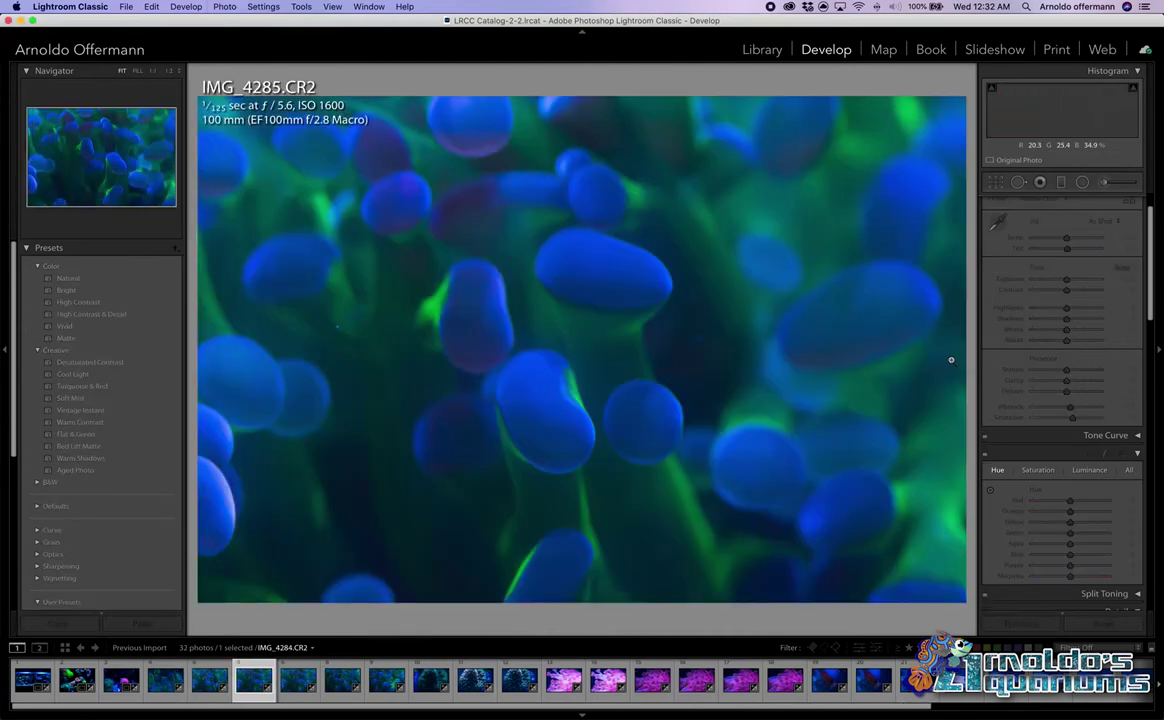
key(Left)
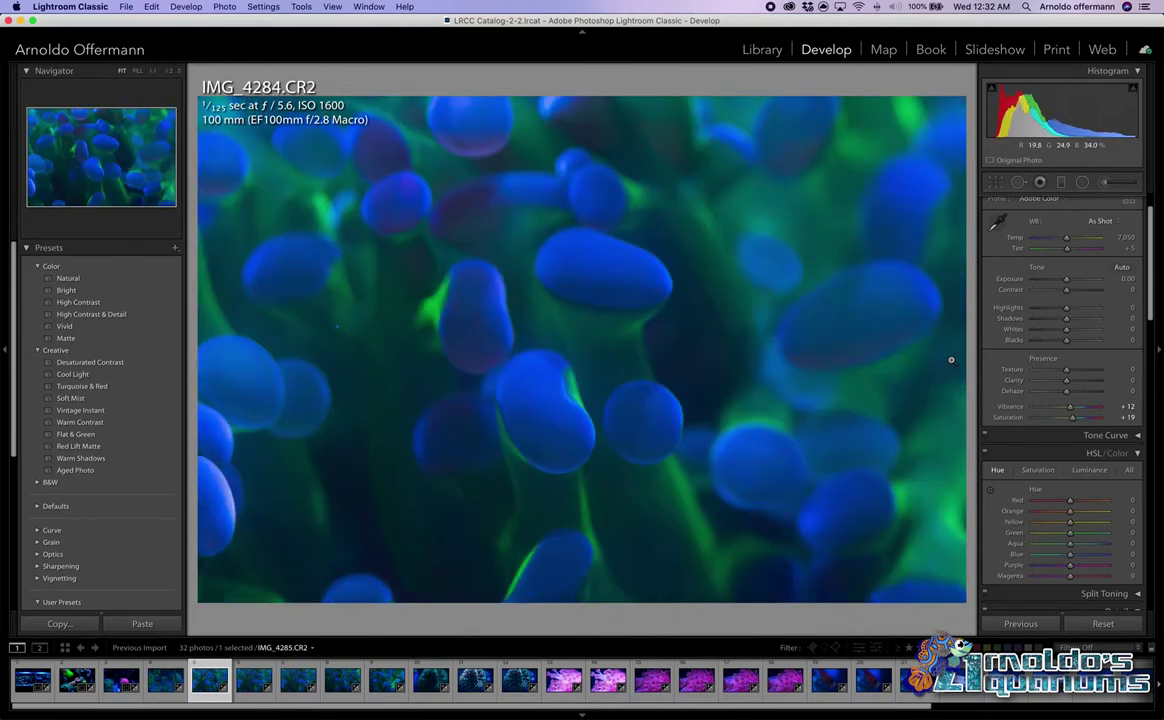
key(alt+BackSpace)
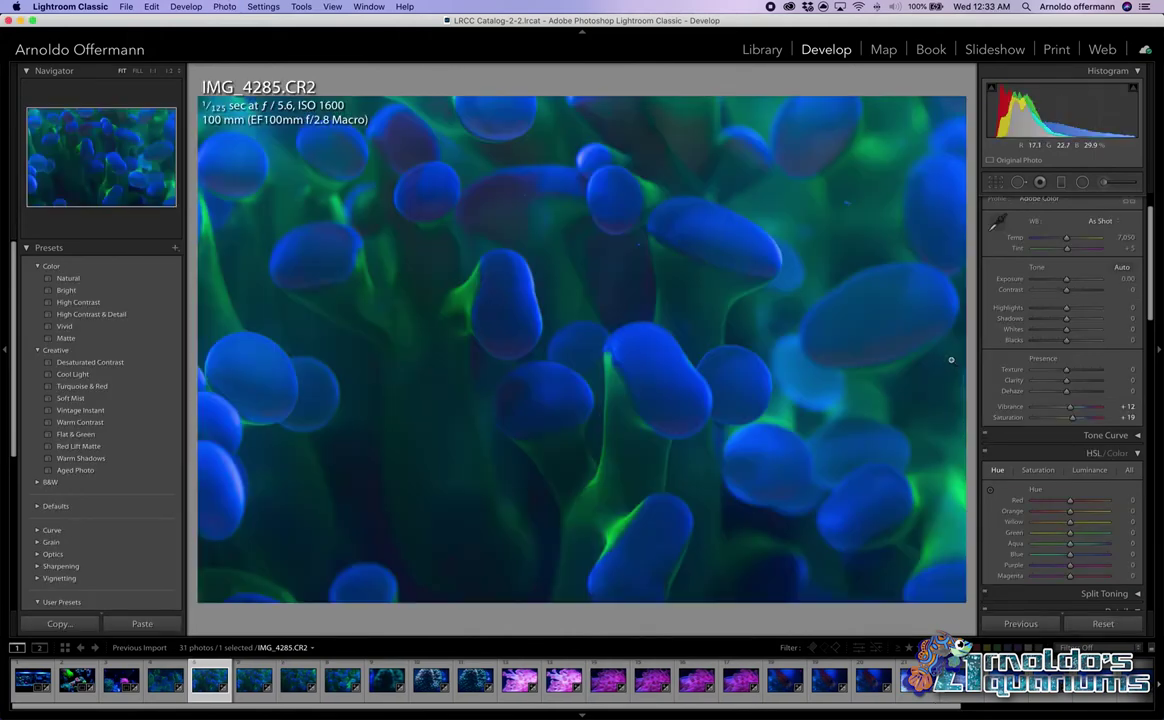
Compare IMG_4285 with IMG_4286 and remove IMG_4288, leaving 27 photos
key(Left)
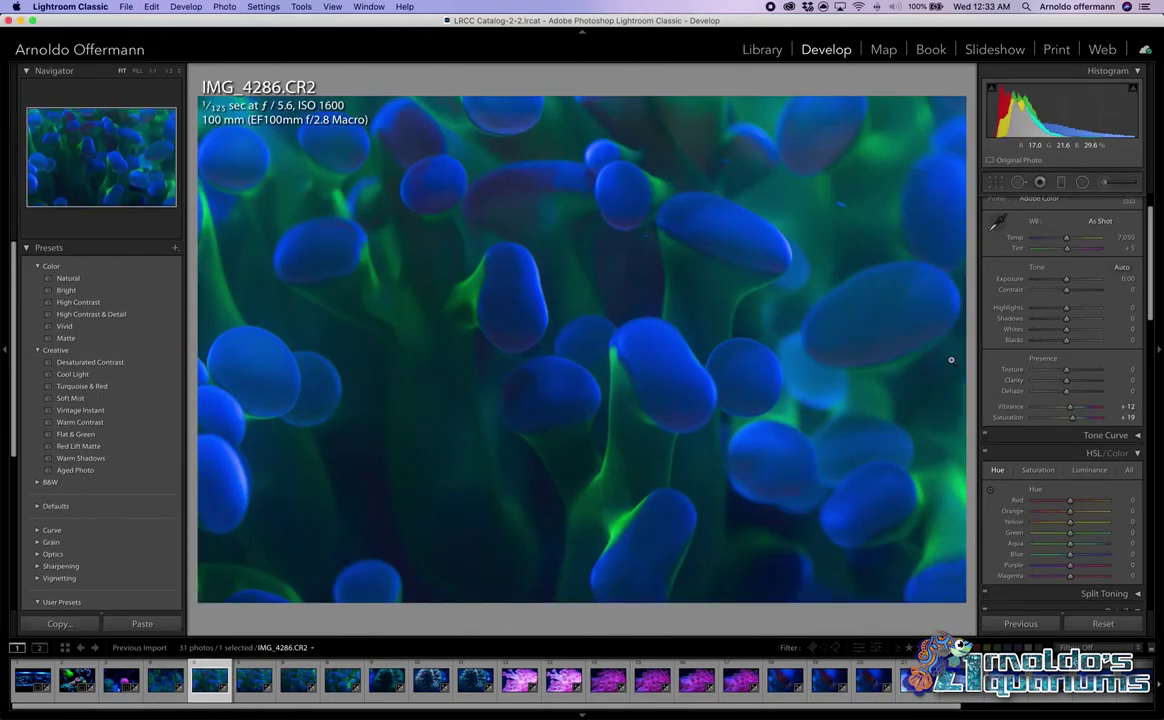
key(Right)
key(Right)
key(Right)
key(BackSpace)
key(Return)
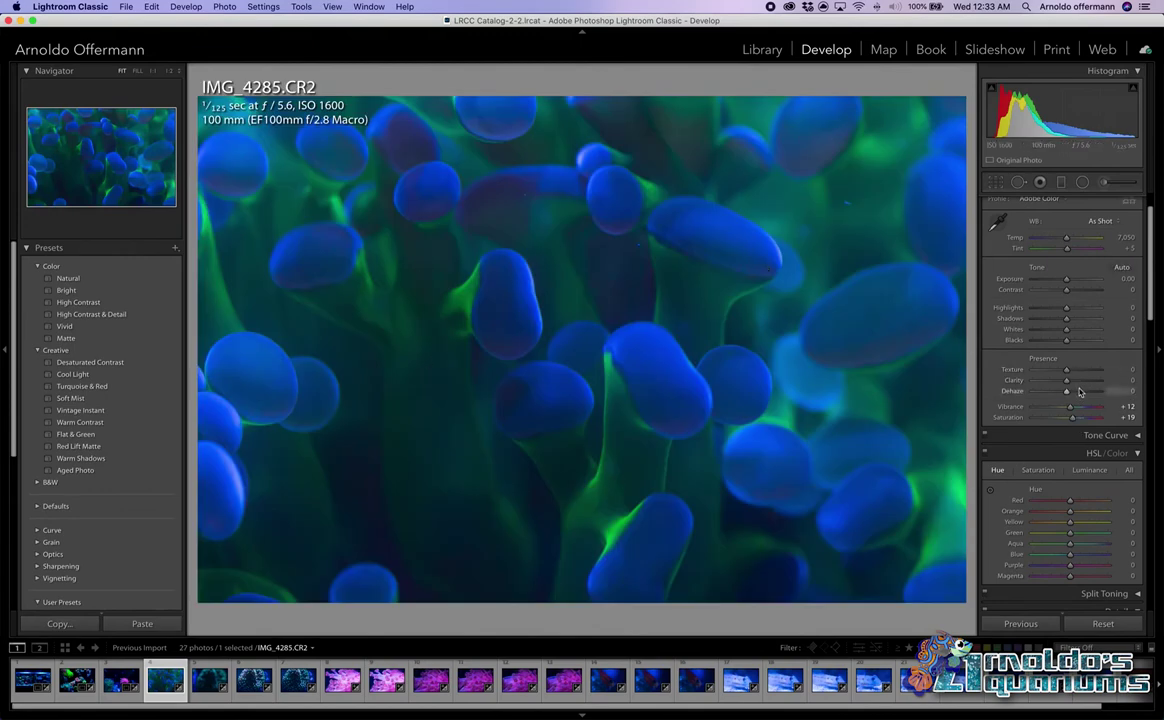
Add dehaze and nudge the highlights on IMG_4285, undoing a trial shadows boost
mouse_move(1079, 391)
mouse_down()
mouse_move(1107, 392)
mouse_move(1077, 396)
mouse_move(1072, 383)
mouse_move(1085, 390)
mouse_move(1050, 371)
mouse_move(1069, 371)
mouse_up()
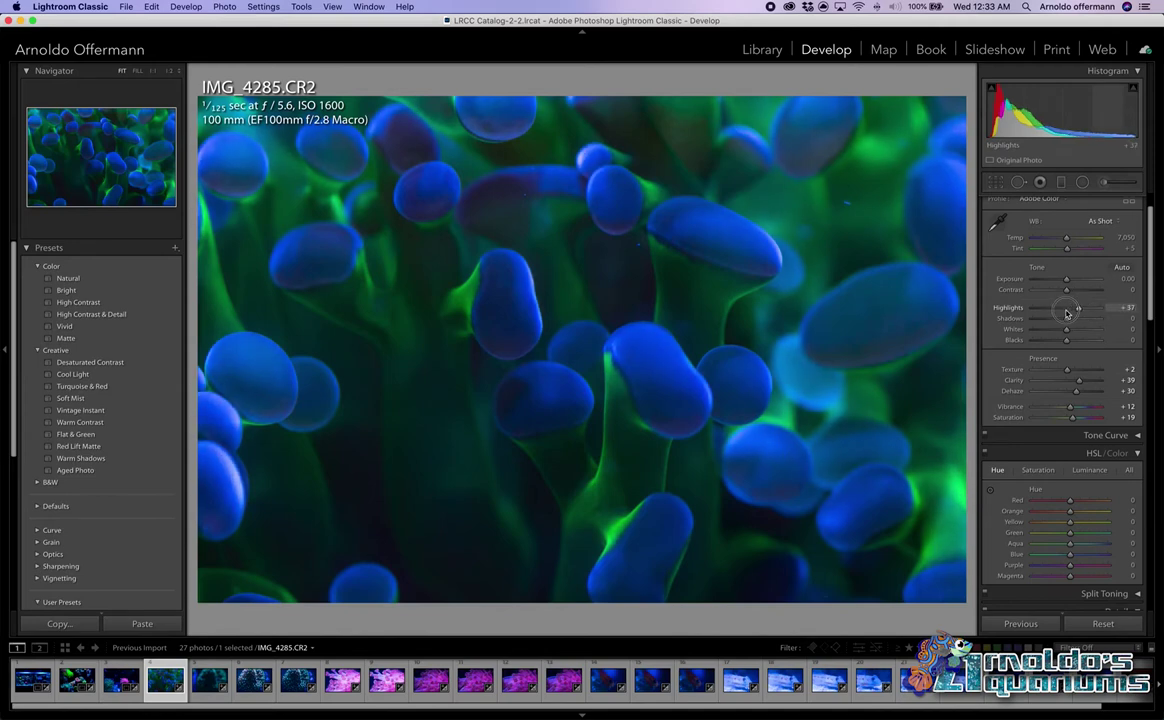
drag(1067, 309, 1068, 314)
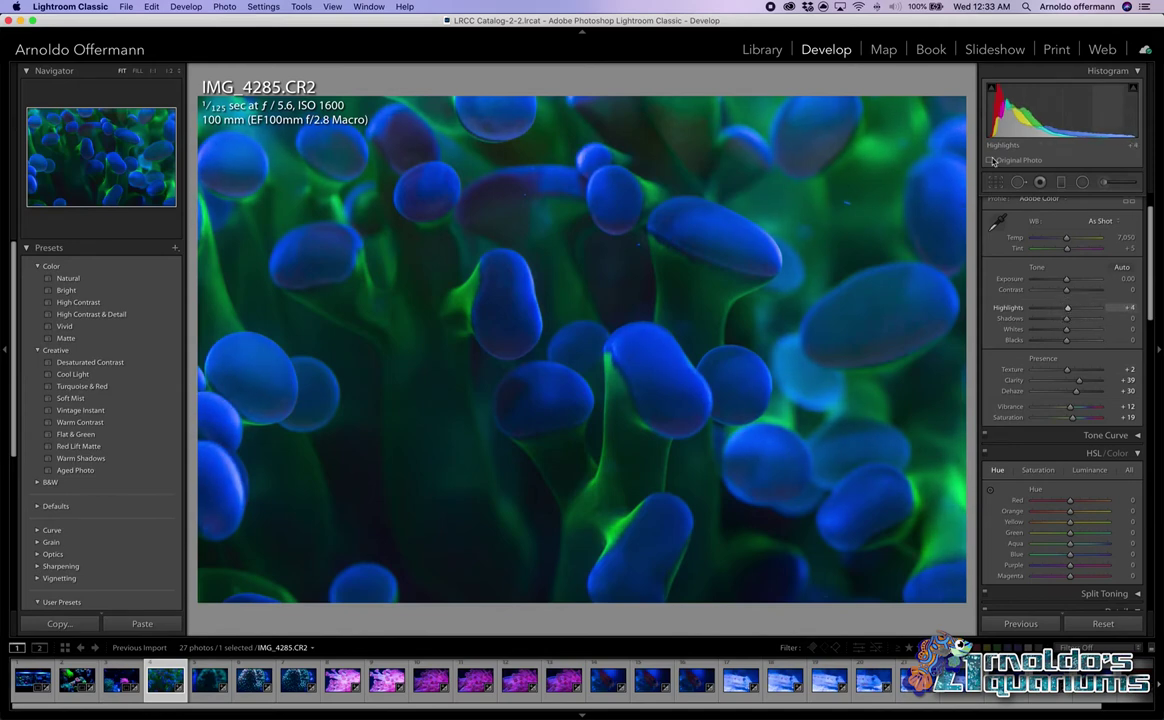
drag(1010, 125, 1030, 133)
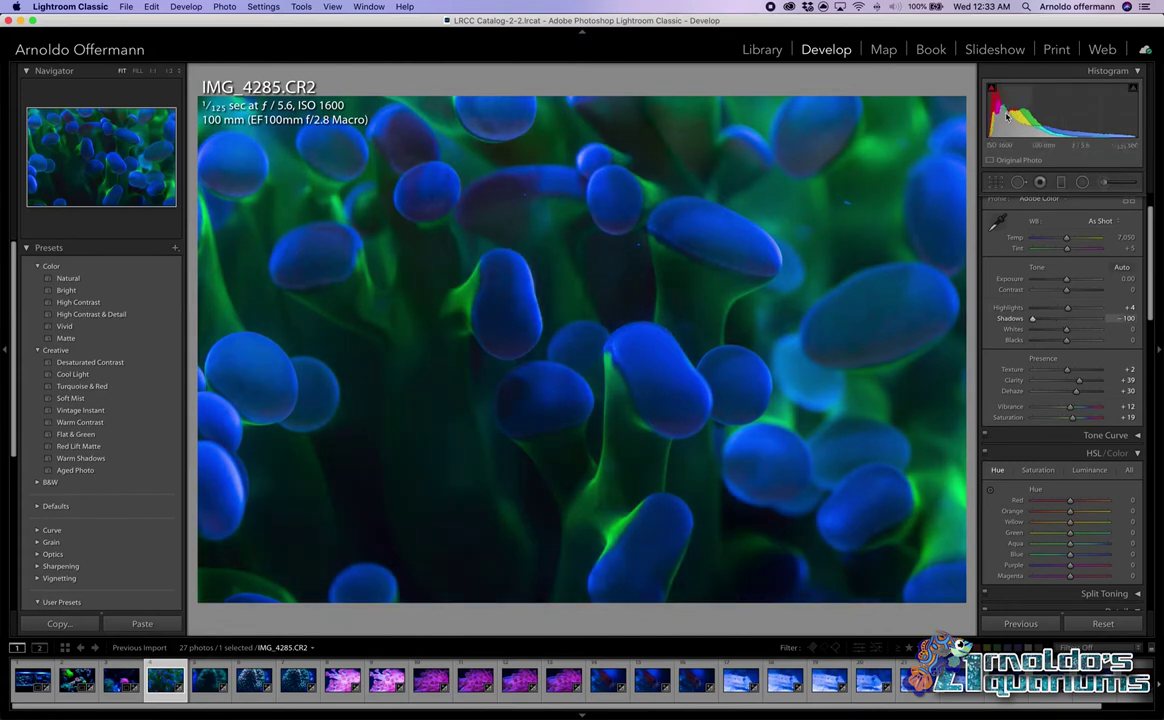
key(super+z)
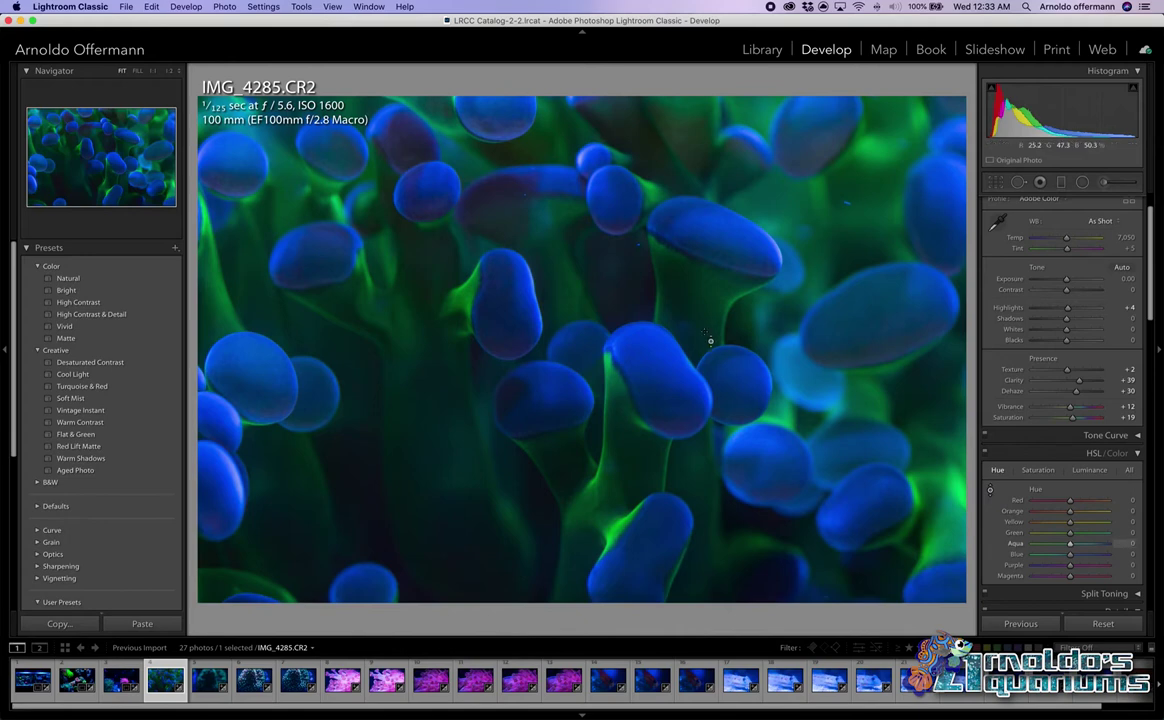
Shift the aqua and green hues, raise Contrast to +29, and zoom in on the coral
drag(636, 300, 636, 365)
drag(479, 315, 423, 295)
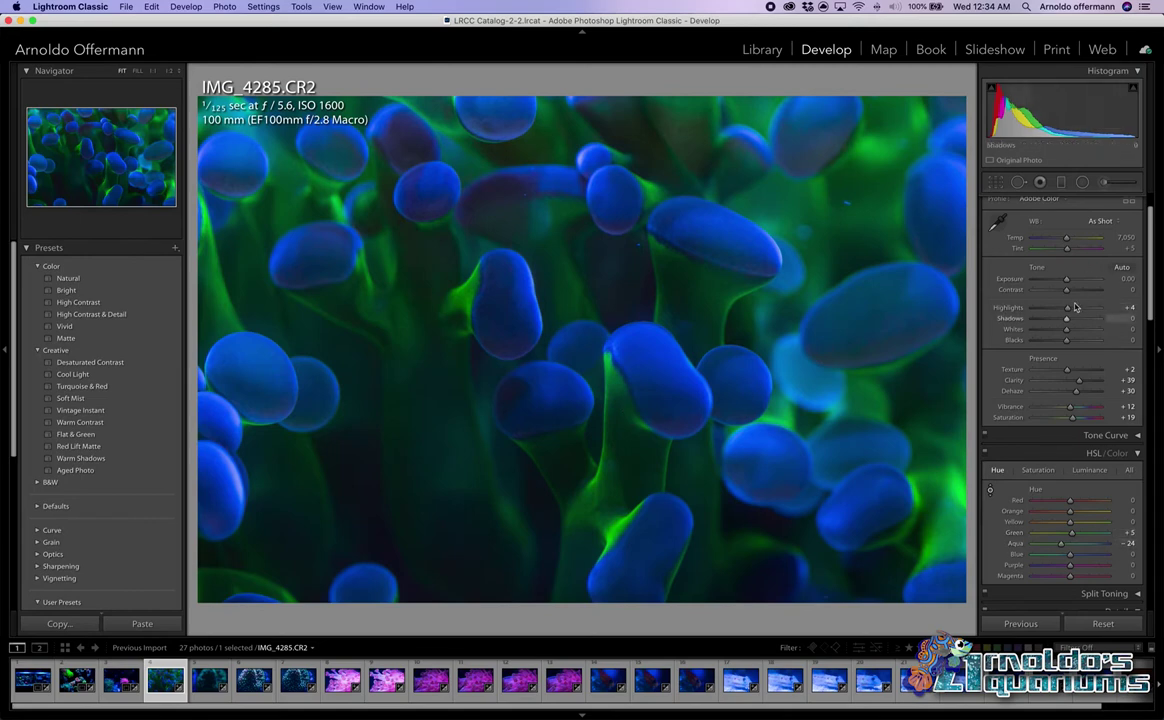
drag(1066, 290, 1078, 294)
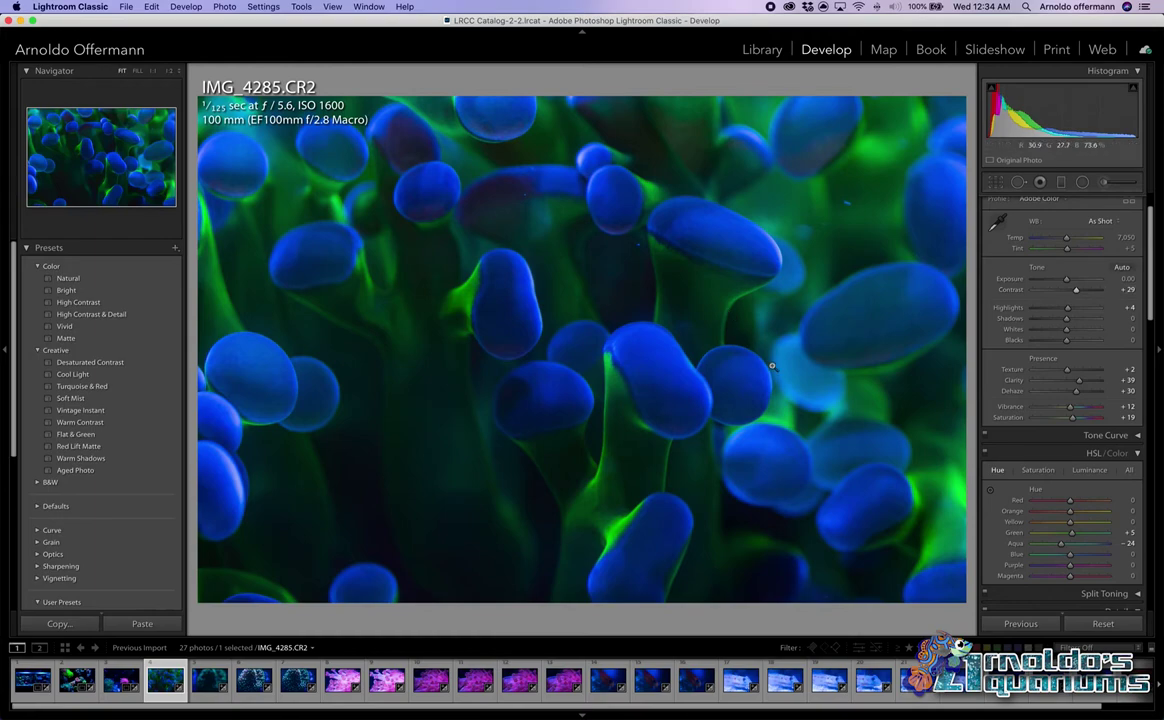
click(624, 371)
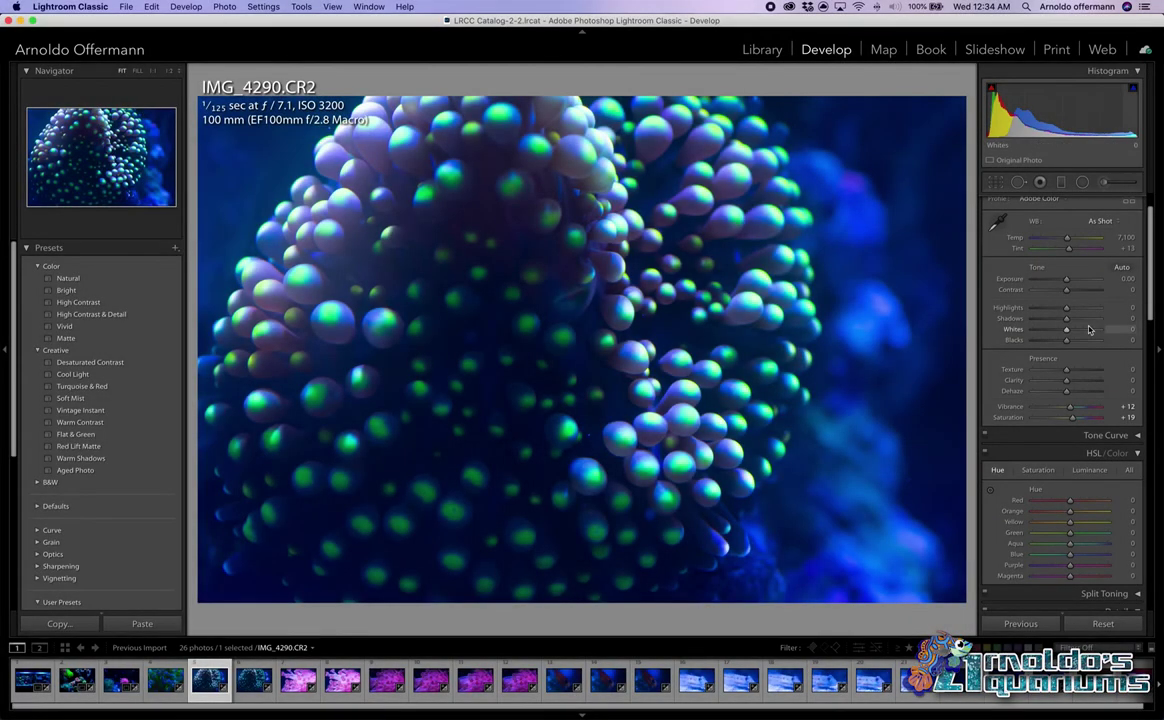
Tweak contrast, highlights and texture on IMG_4290, undoing the last change
mouse_move(1066, 370)
mouse_down()
mouse_move(1094, 373)
mouse_move(1072, 370)
mouse_up()
mouse_move(1066, 307)
mouse_down()
mouse_move(1033, 307)
mouse_move(1059, 318)
mouse_up()
drag(1066, 417, 1078, 417)
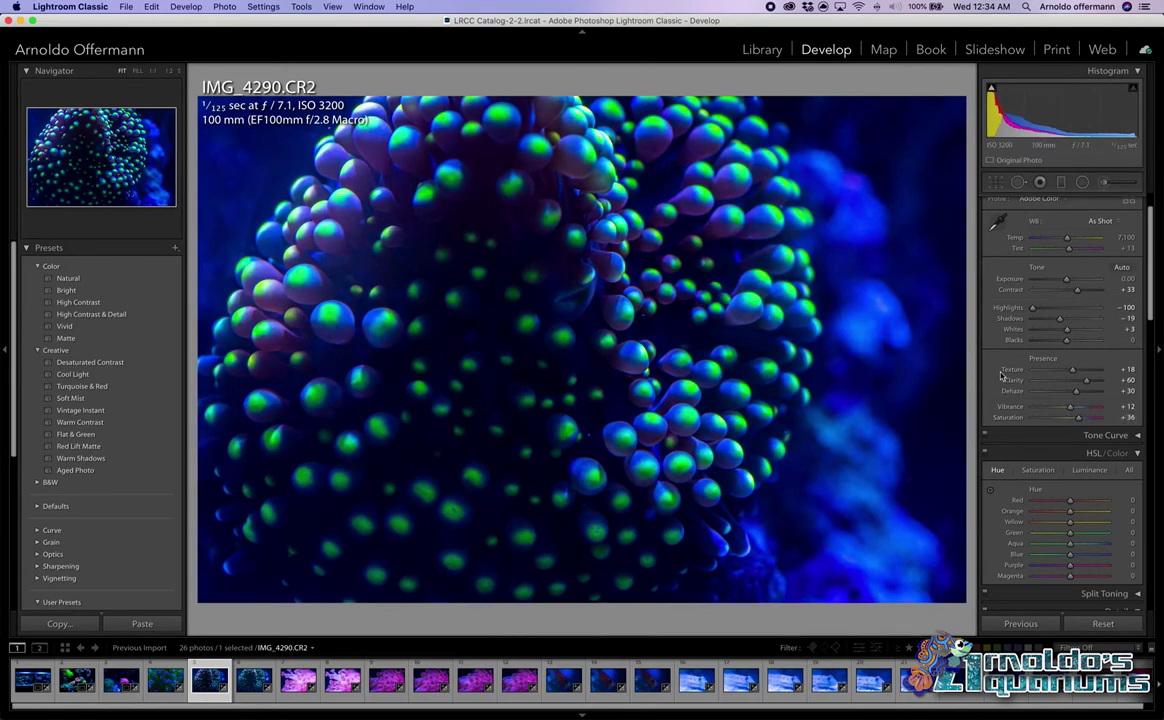
key(super+z)
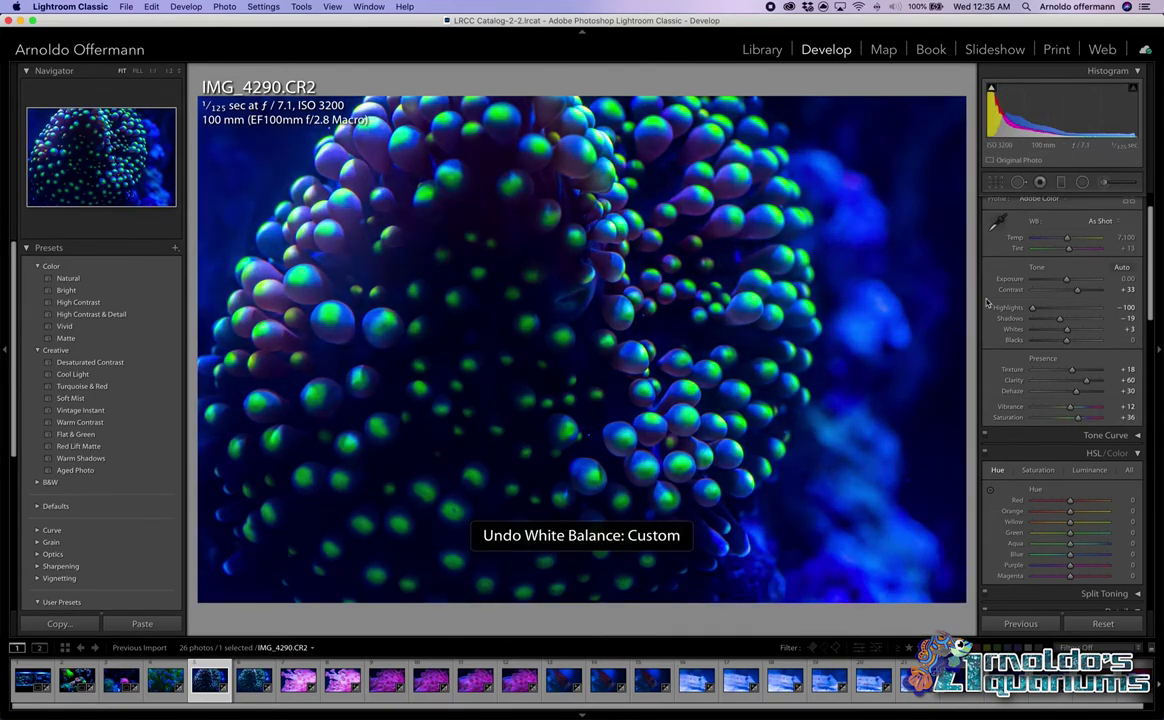
Remove four unwanted photos from the filmstrip, leaving 20 photos
key(Right)
key(x)
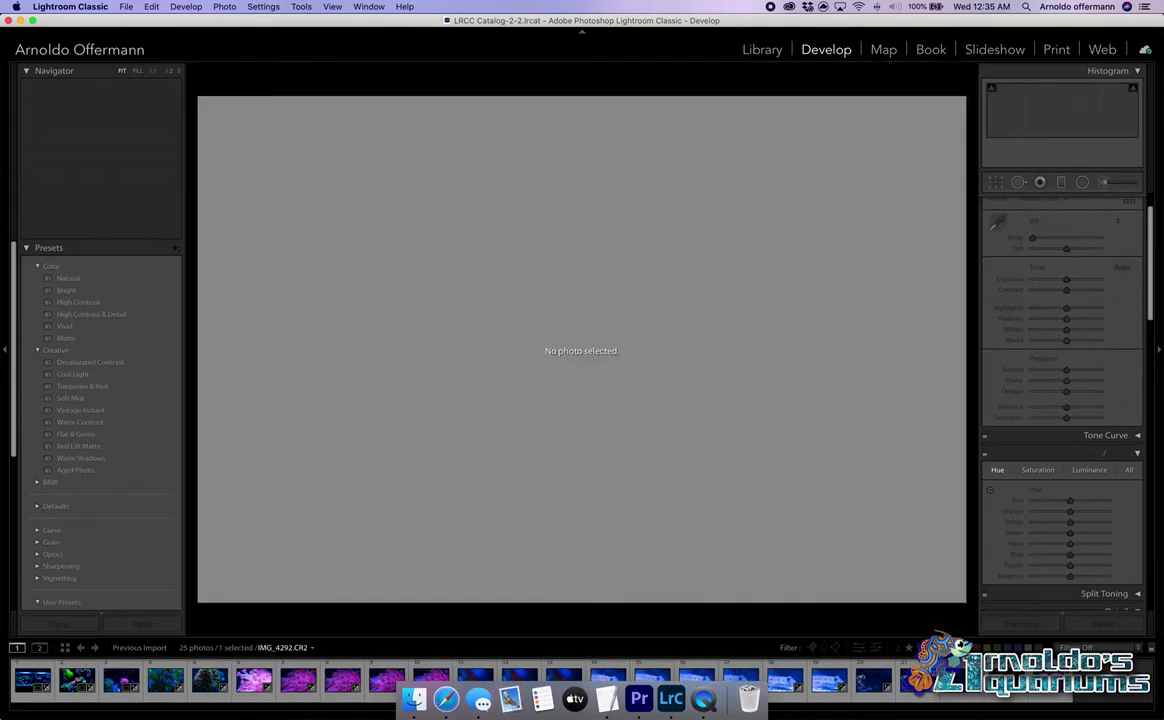
key(x)
key(x)
key(x)
key(x)
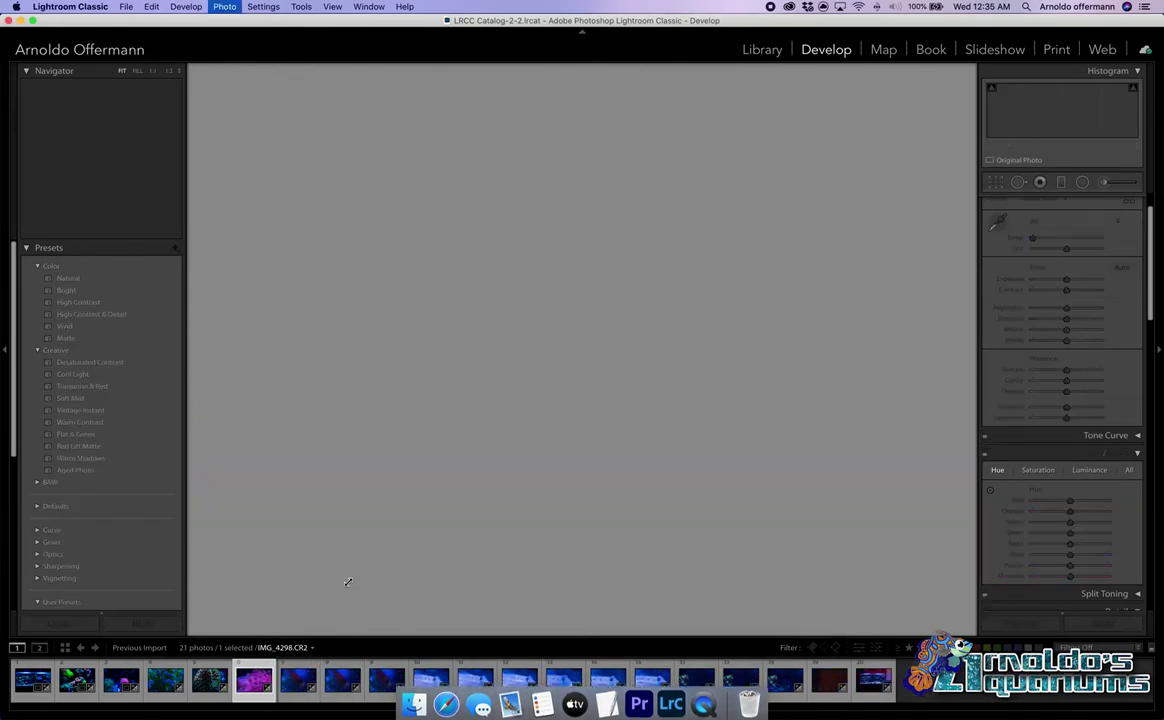
key(super+z)
key(super+z)
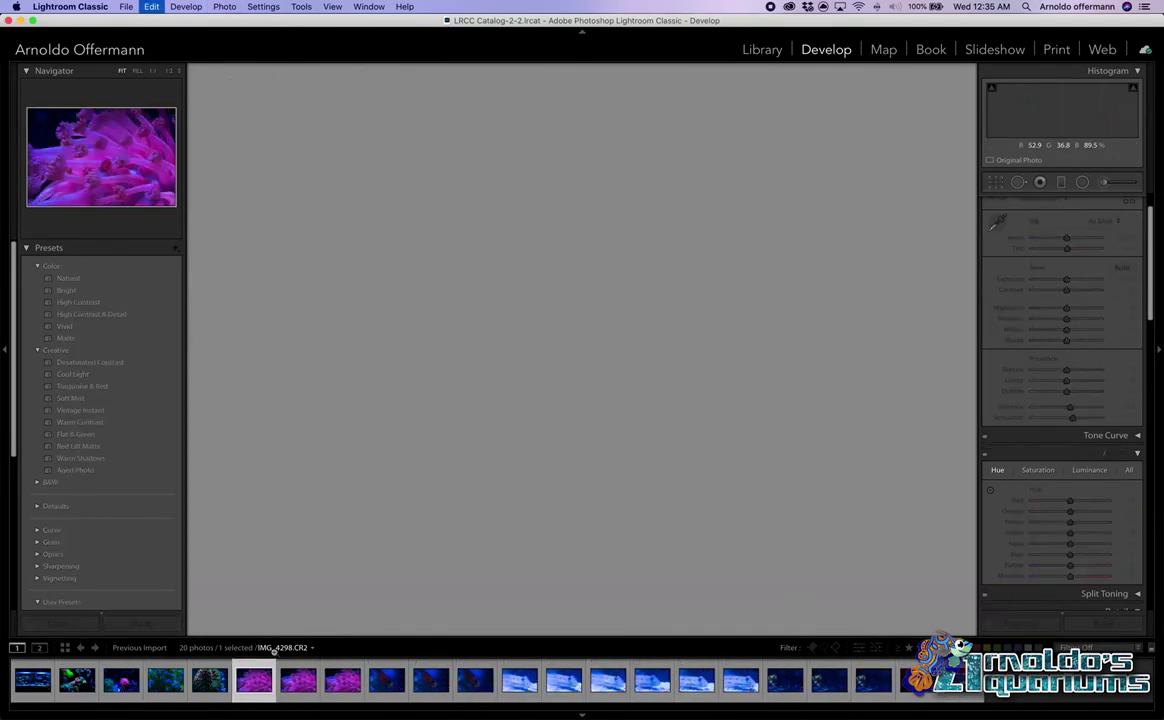
key(super+z)
right_click(438, 682)
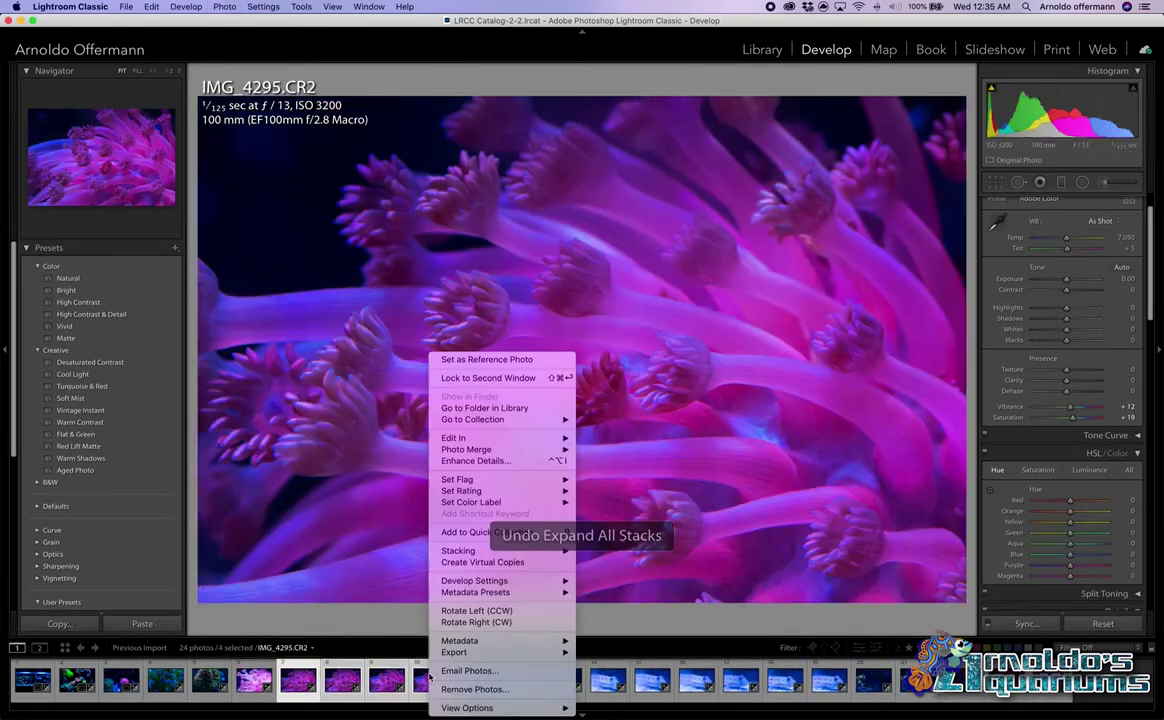
click(443, 690)
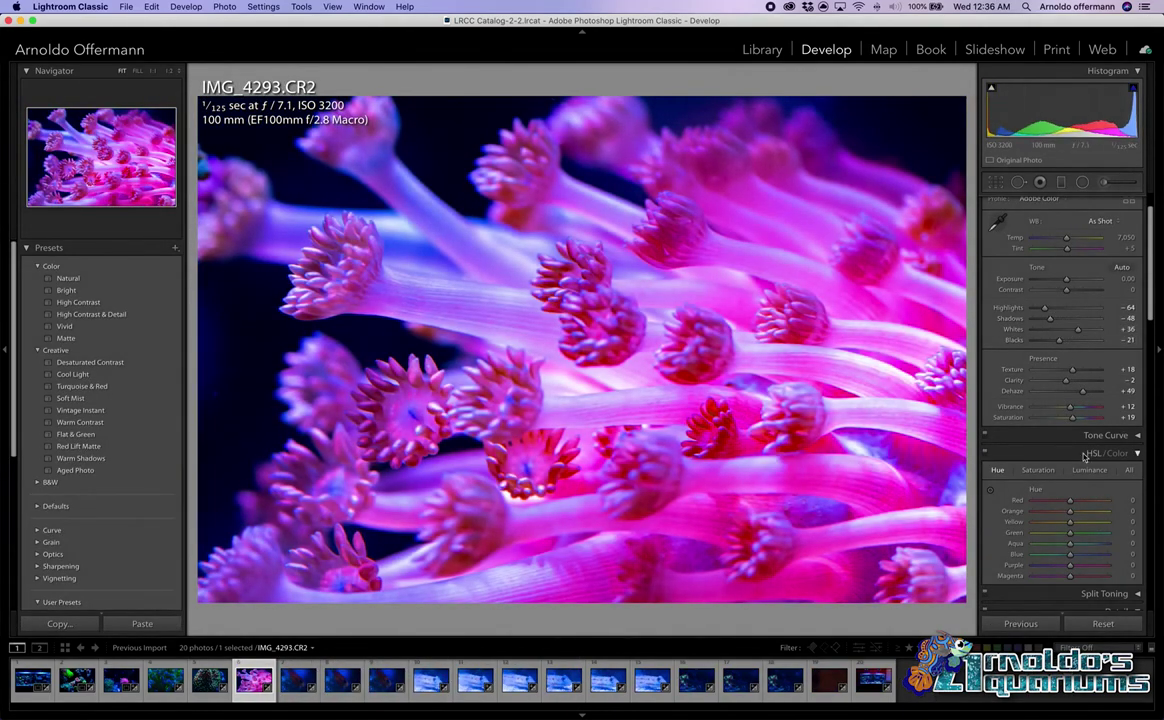
Raise Vibrance, lower Saturation and lift the tone curve on IMG_4293, comparing before/after
drag(1070, 406, 1092, 428)
scroll(1062, 420, down, 1)
click(1105, 377)
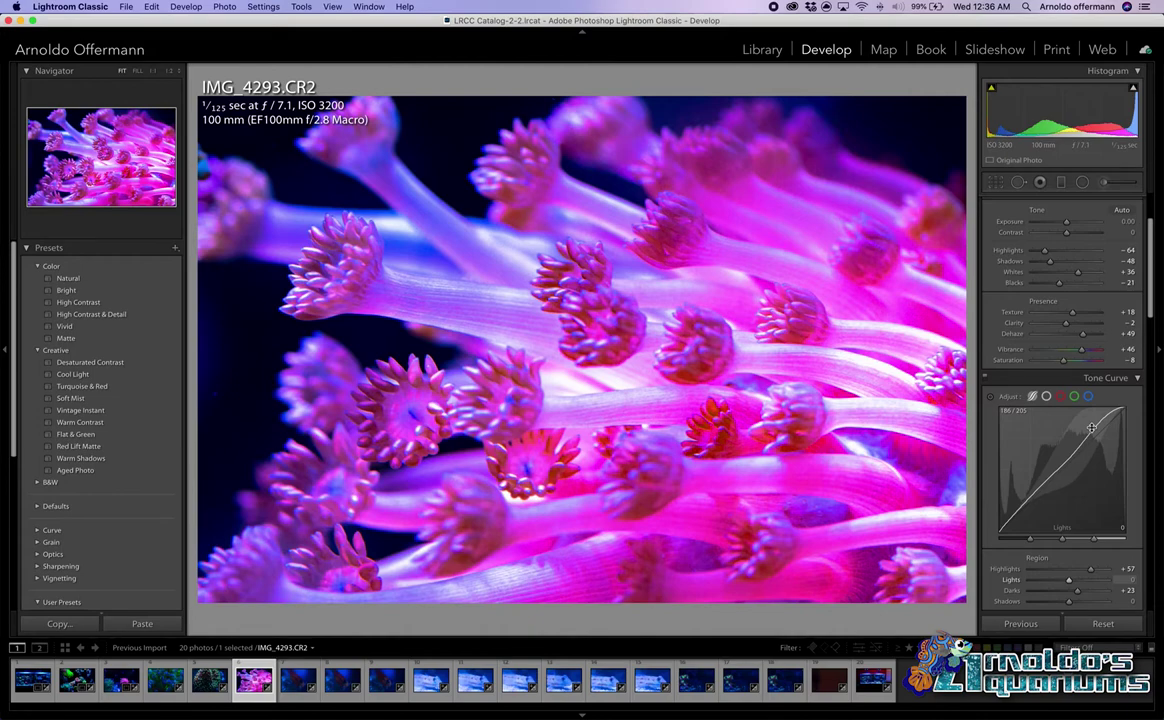
key(backslash)
key(backslash)
key(backslash)
key(backslash)
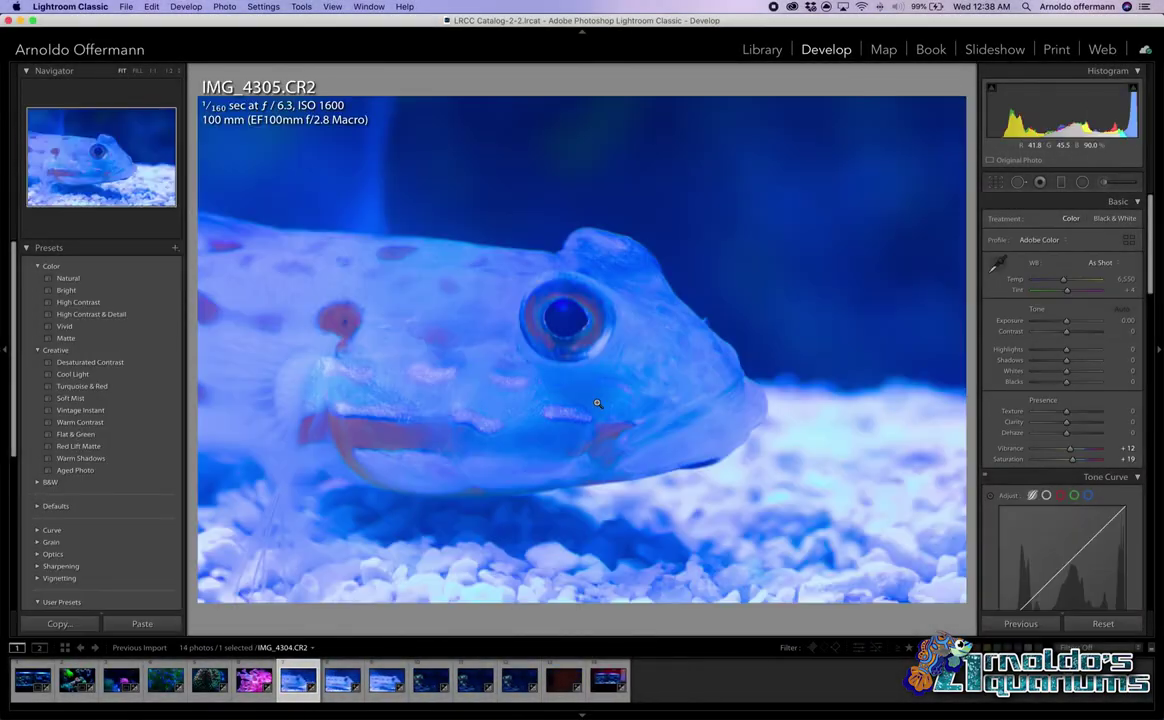
Delete IMG_4305 and remove the remaining rejected photos, leaving 9 in the filmstrip
key(Delete)
key(Return)
right_click(325, 352)
click(370, 667)
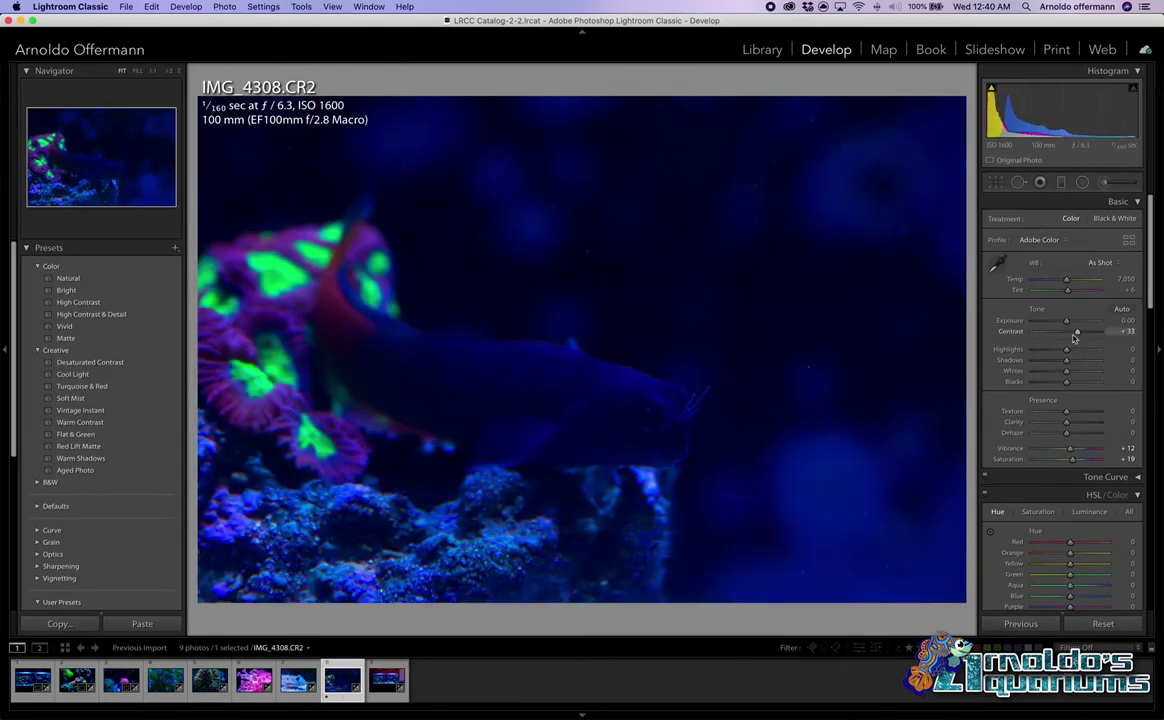
On IMG_4308, lower Highlights, lift Shadows to +32, set Texture and Clarity to +100, Dehaze +39
drag(1068, 349, 1061, 349)
drag(1066, 360, 1076, 360)
drag(1066, 411, 1088, 411)
drag(1066, 432, 1093, 423)
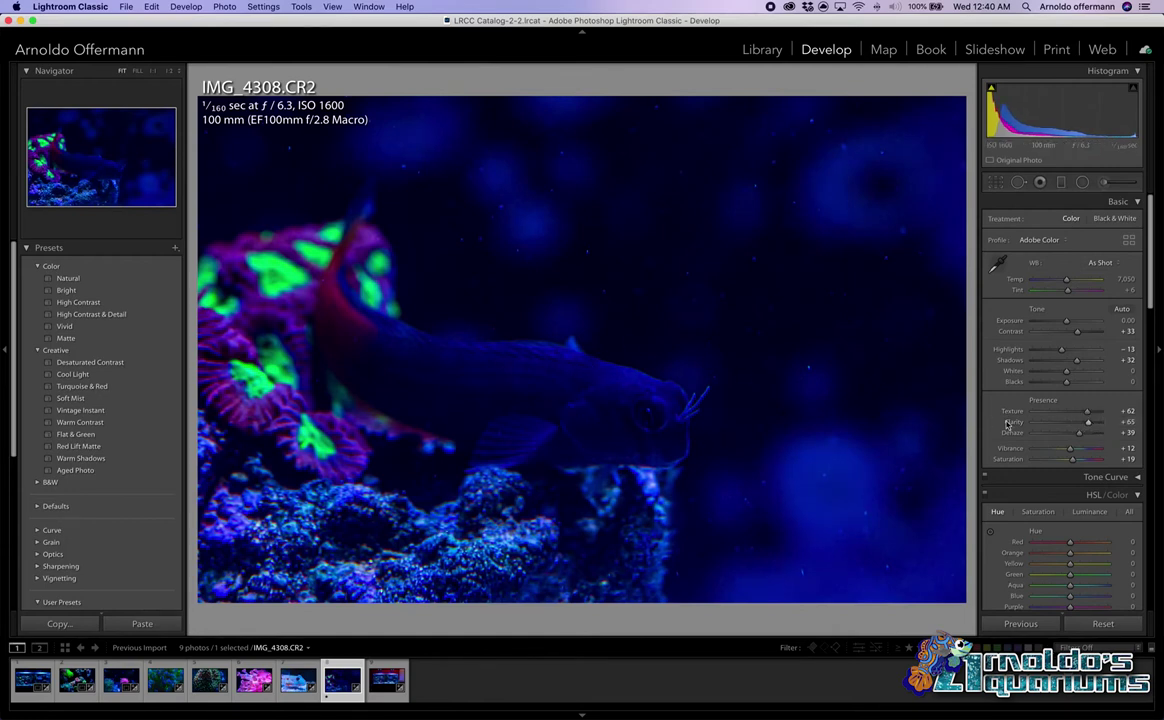
drag(1088, 422, 1101, 423)
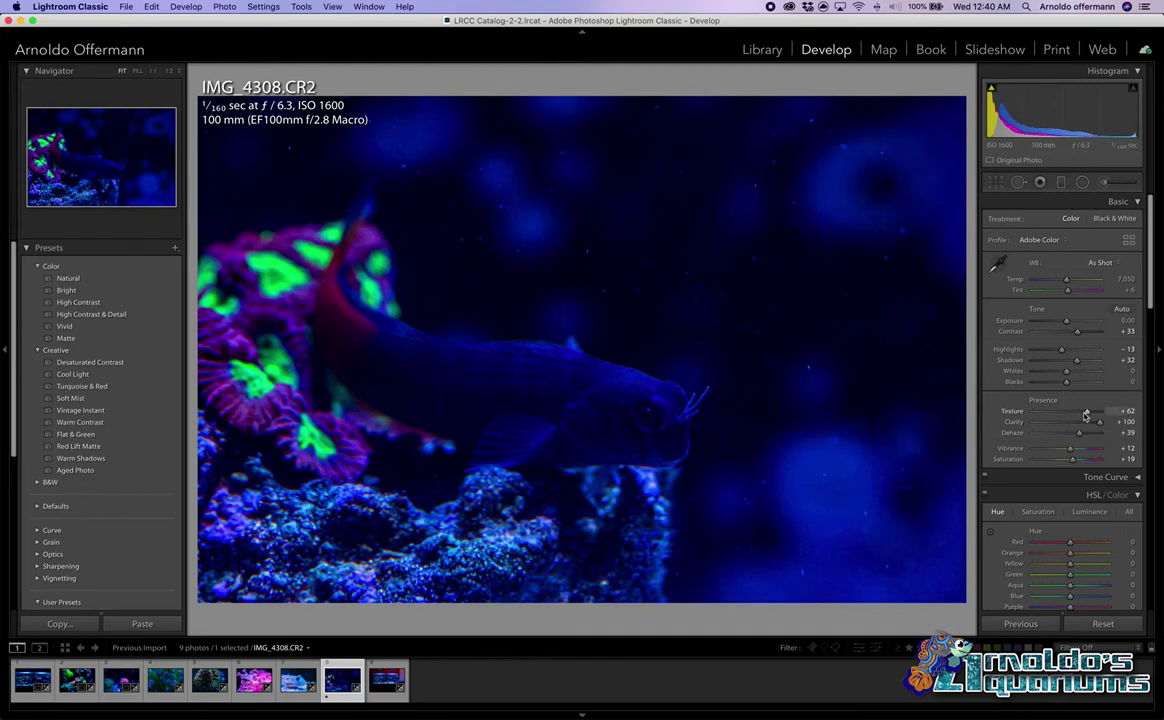
drag(1086, 414, 1099, 414)
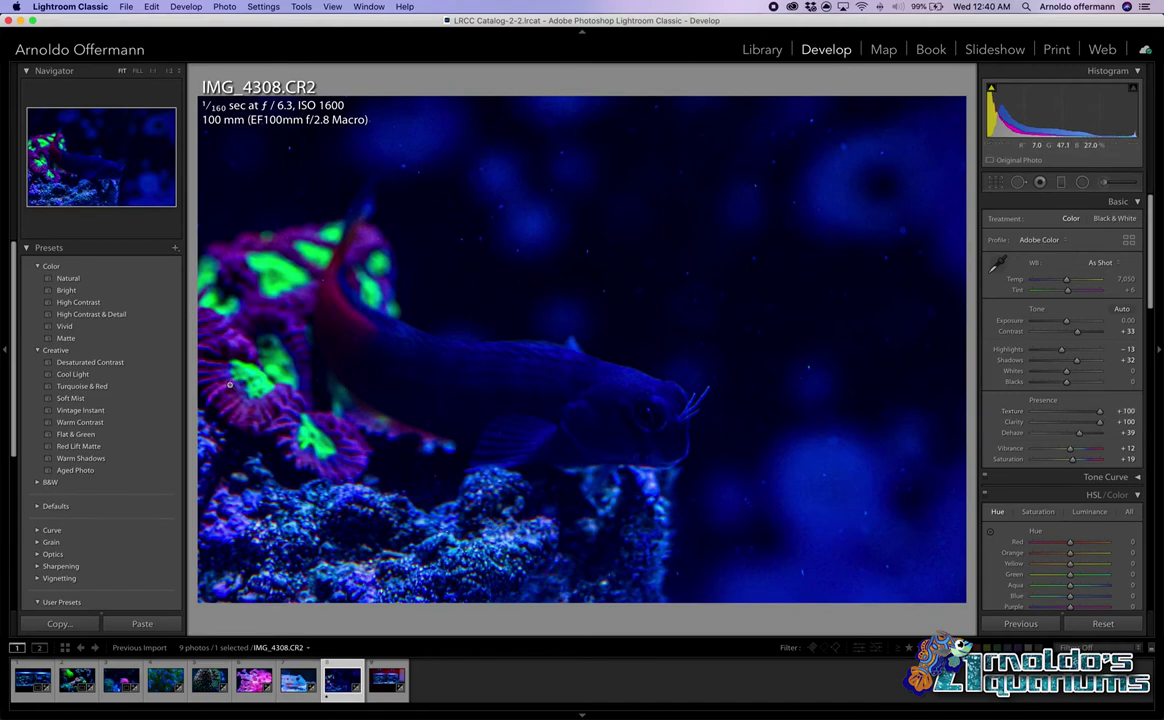
Compare before/after, then warm the Temp and shift Tint toward magenta
key(backslash)
key(backslash)
key(backslash)
key(backslash)
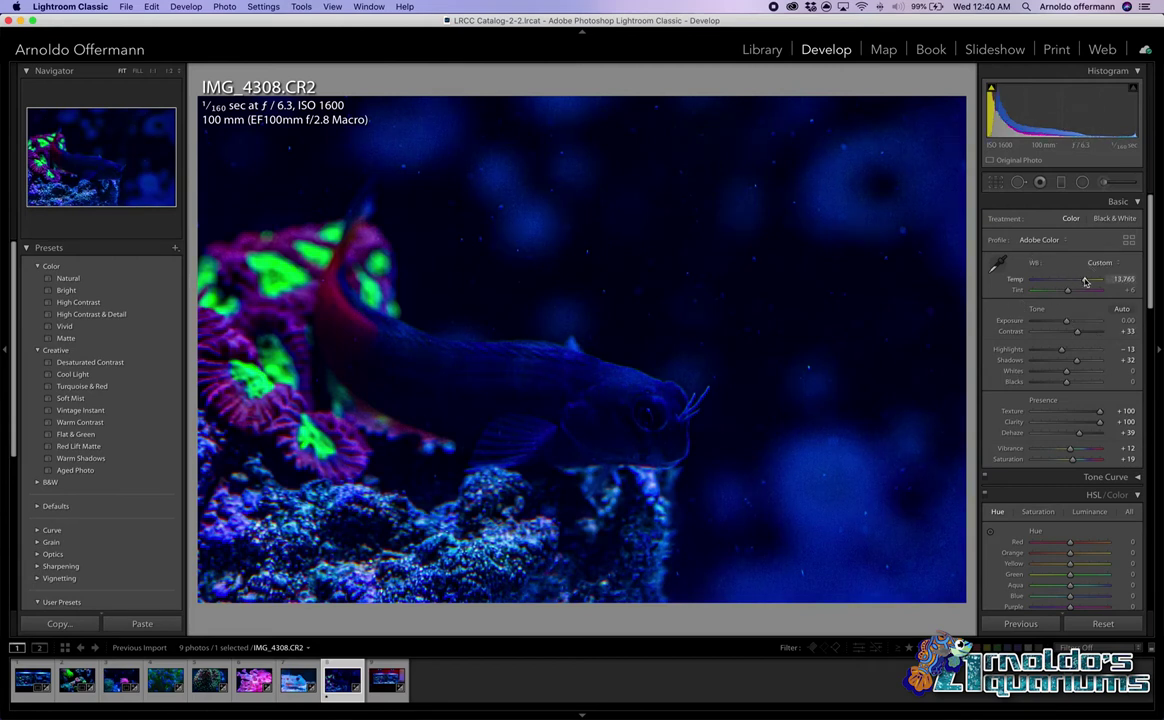
mouse_move(1077, 280)
mouse_down()
mouse_move(1095, 283)
mouse_move(1079, 287)
mouse_up()
drag(1083, 292, 1081, 293)
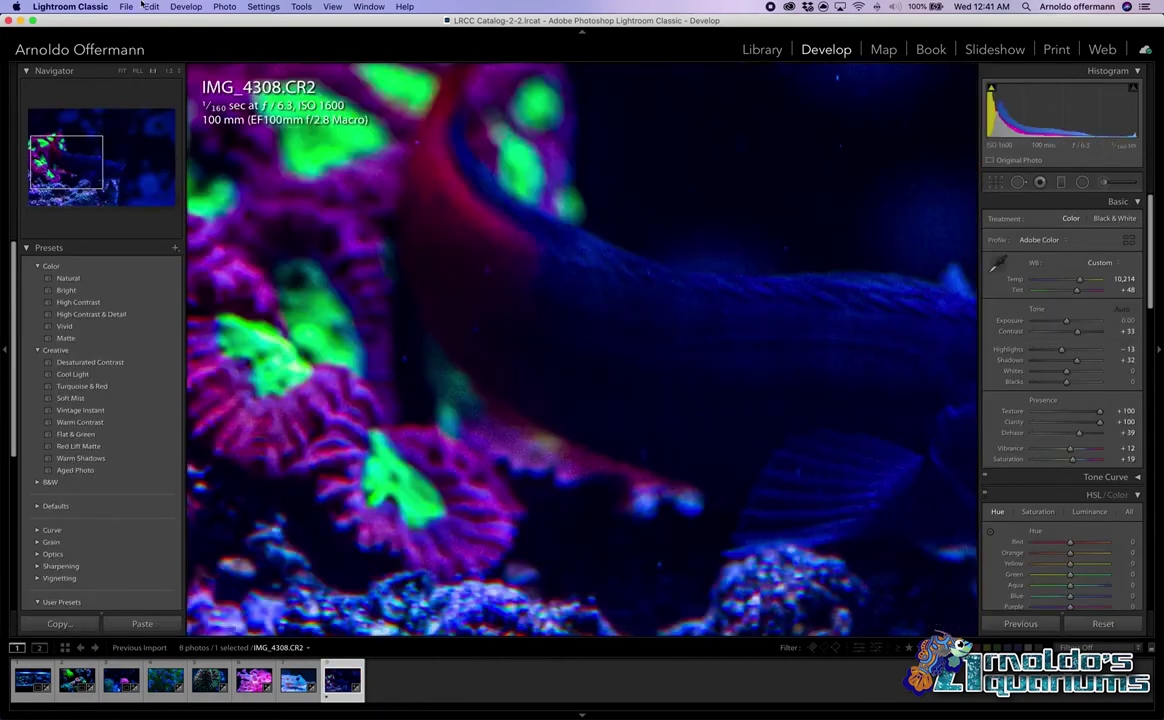
Set Luminance noise reduction on IMG_4308 to 55 and fit the photo back in view
click(122, 6)
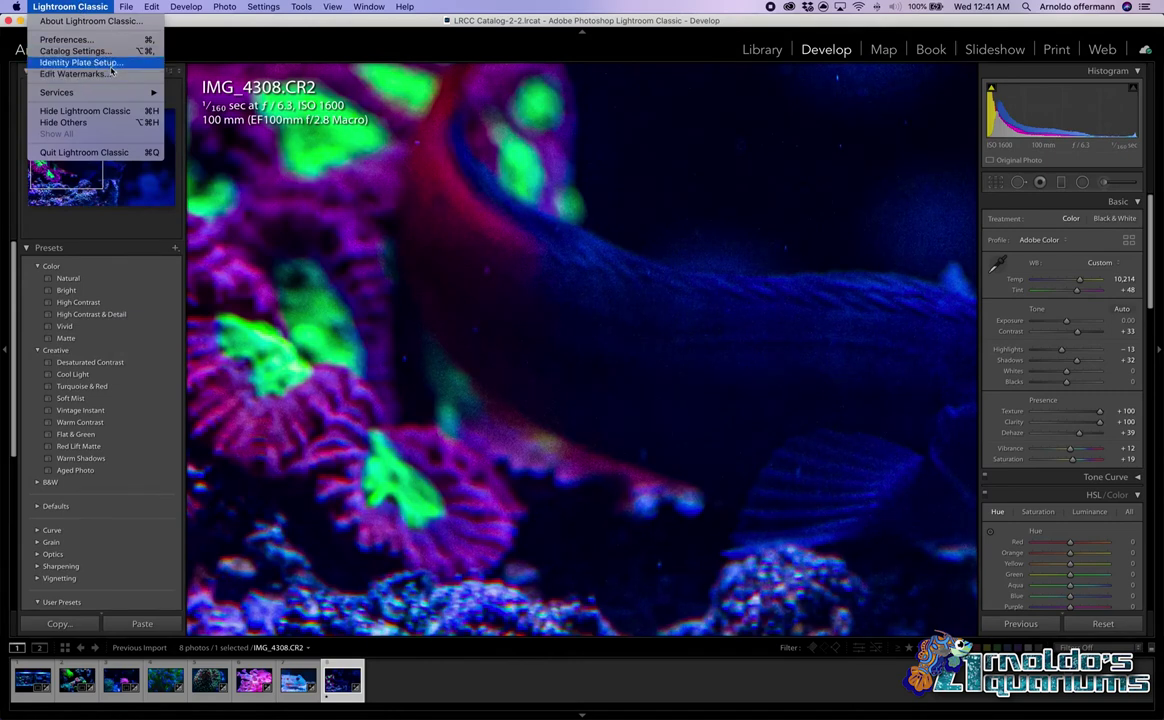
mouse_move(122, 7)
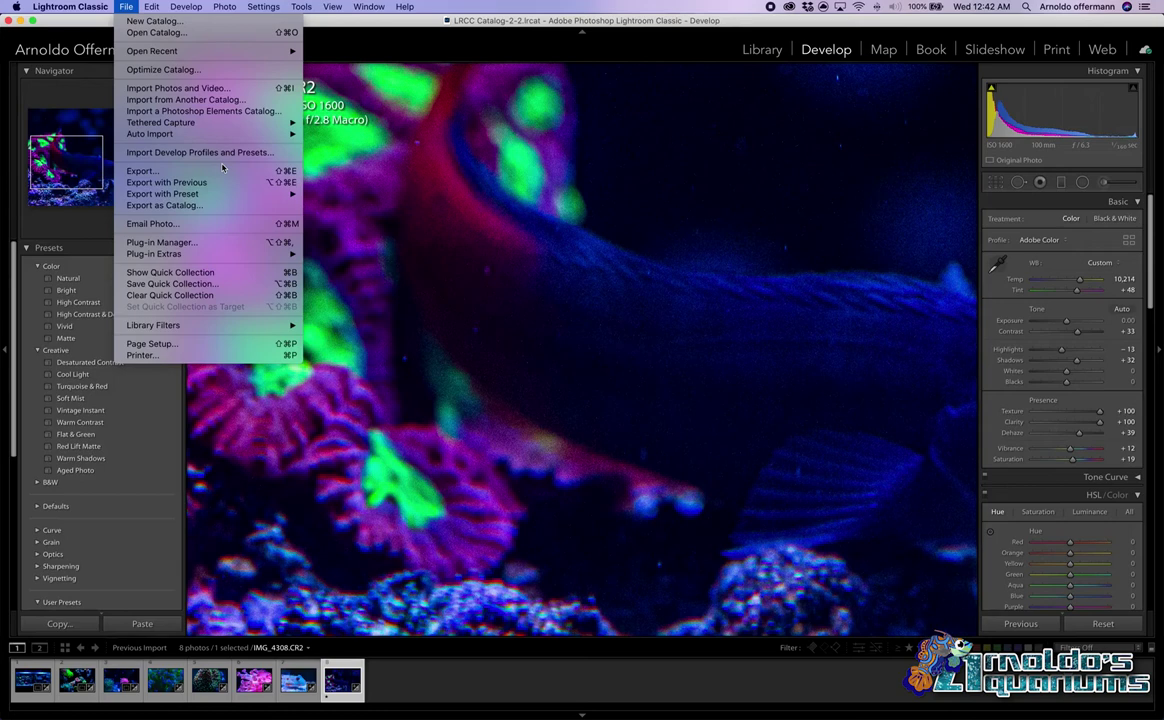
click(494, 221)
scroll(1048, 399, down, 1)
scroll(1048, 399, down, 10)
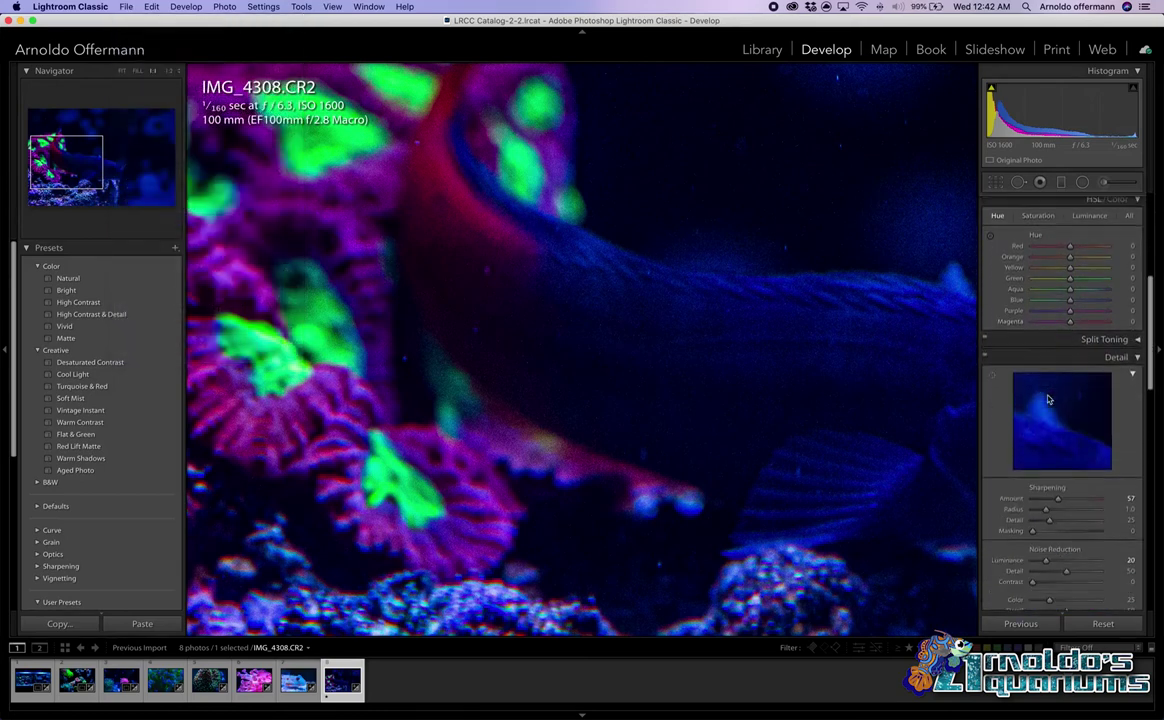
drag(1046, 393, 1070, 397)
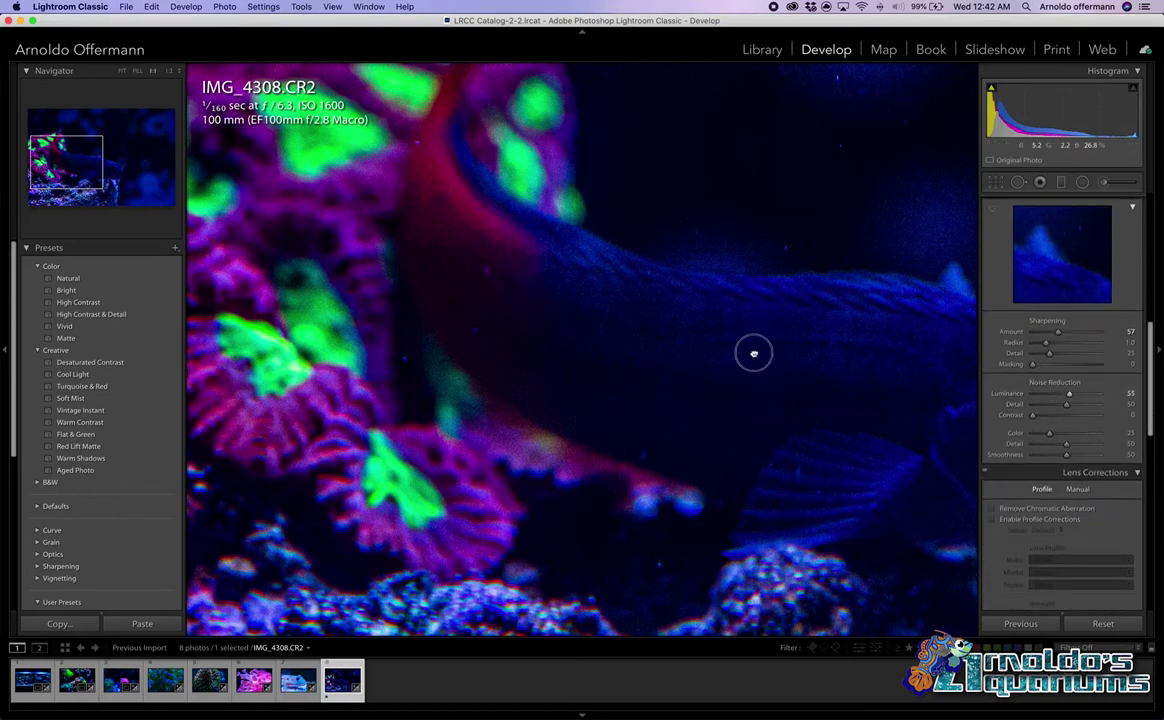
click(751, 351)
click(126, 6)
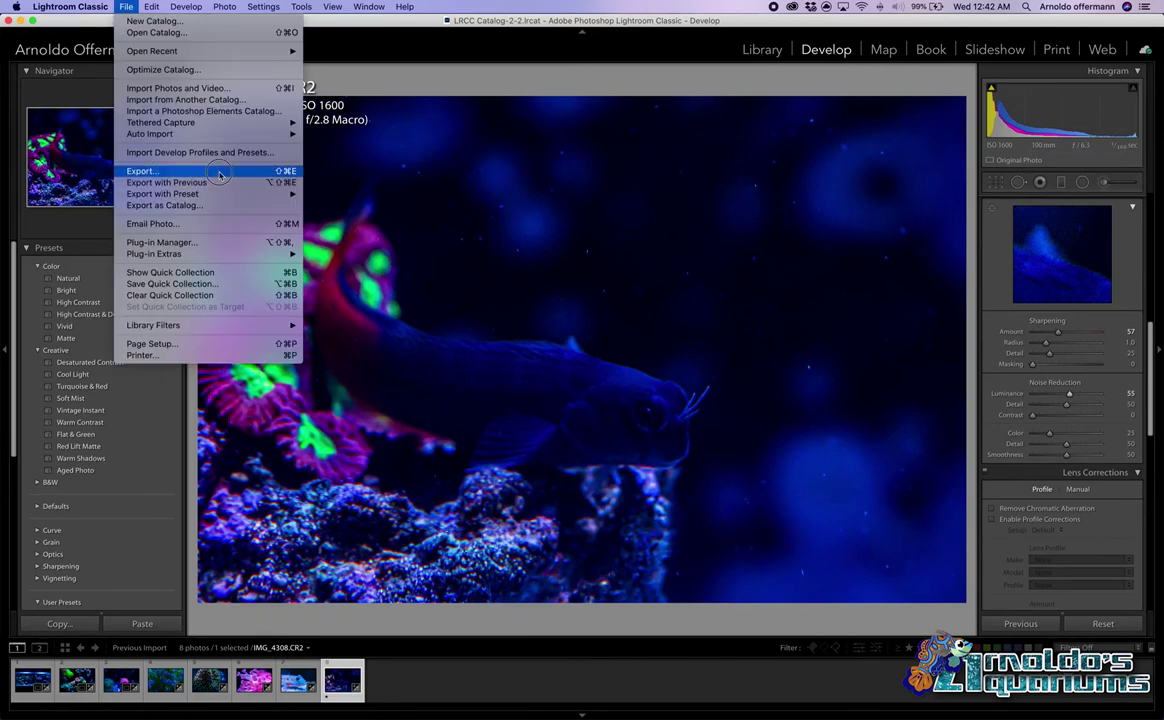
Export the fish photo with the FULL preset into subfolder 'Saltwater Reef - July 8 2020 FULL', files named to match
click(219, 175)
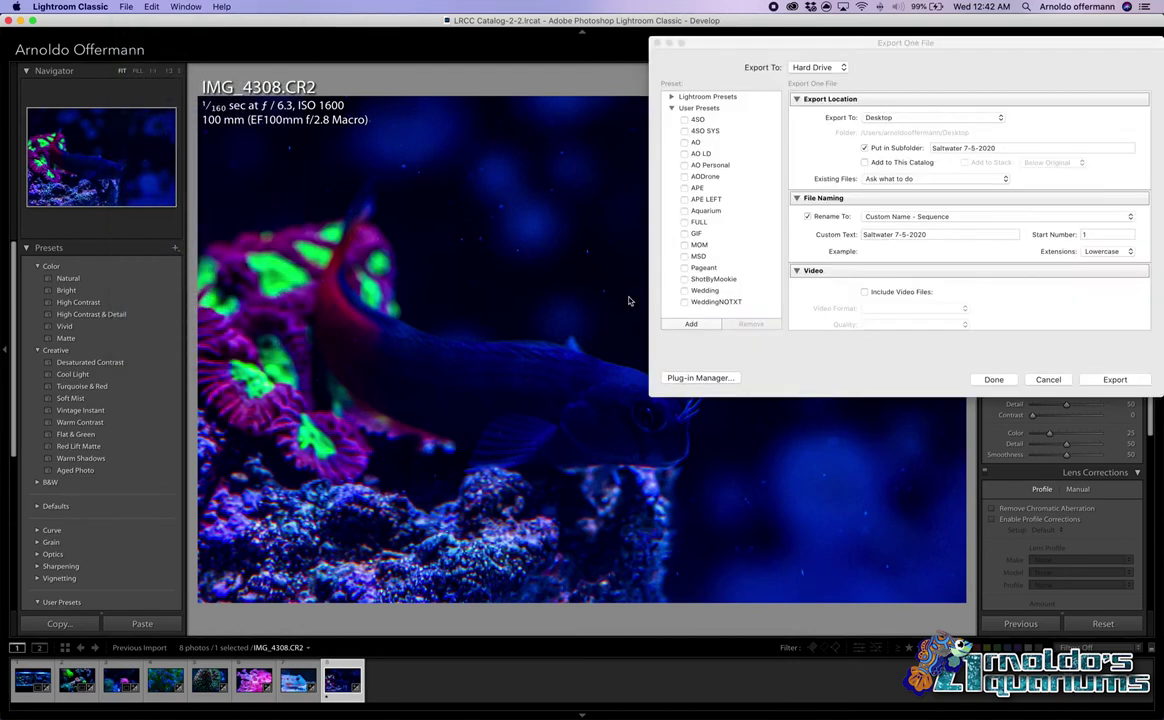
click(700, 221)
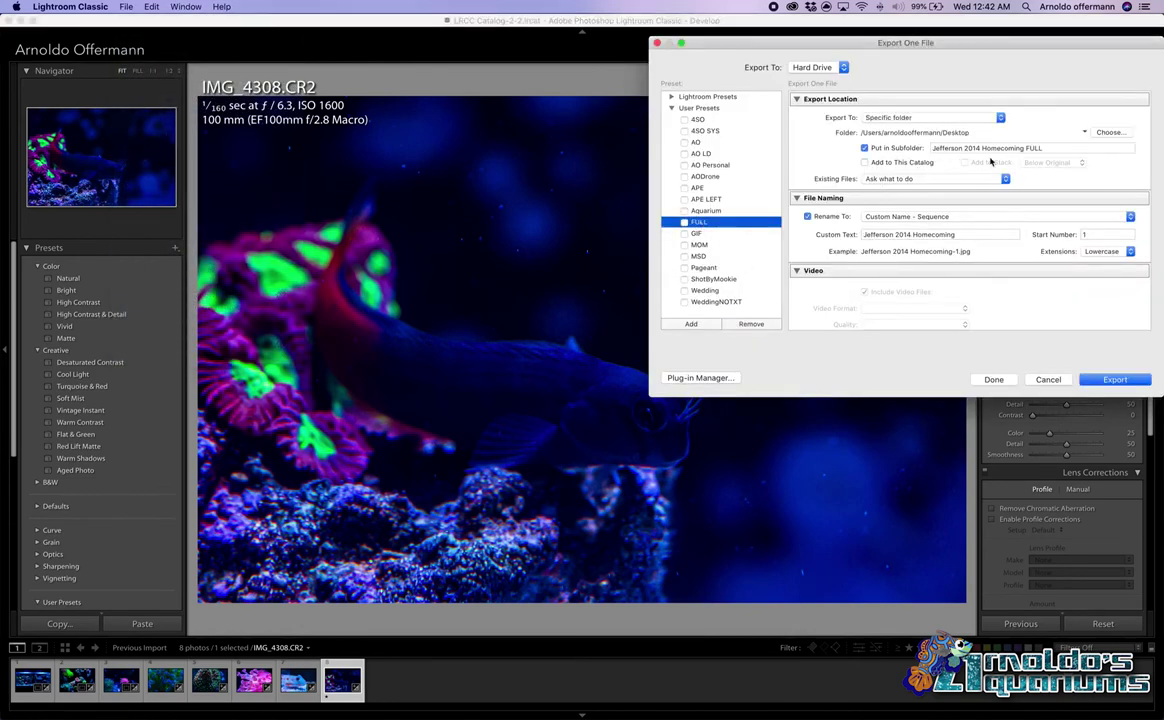
click(982, 7)
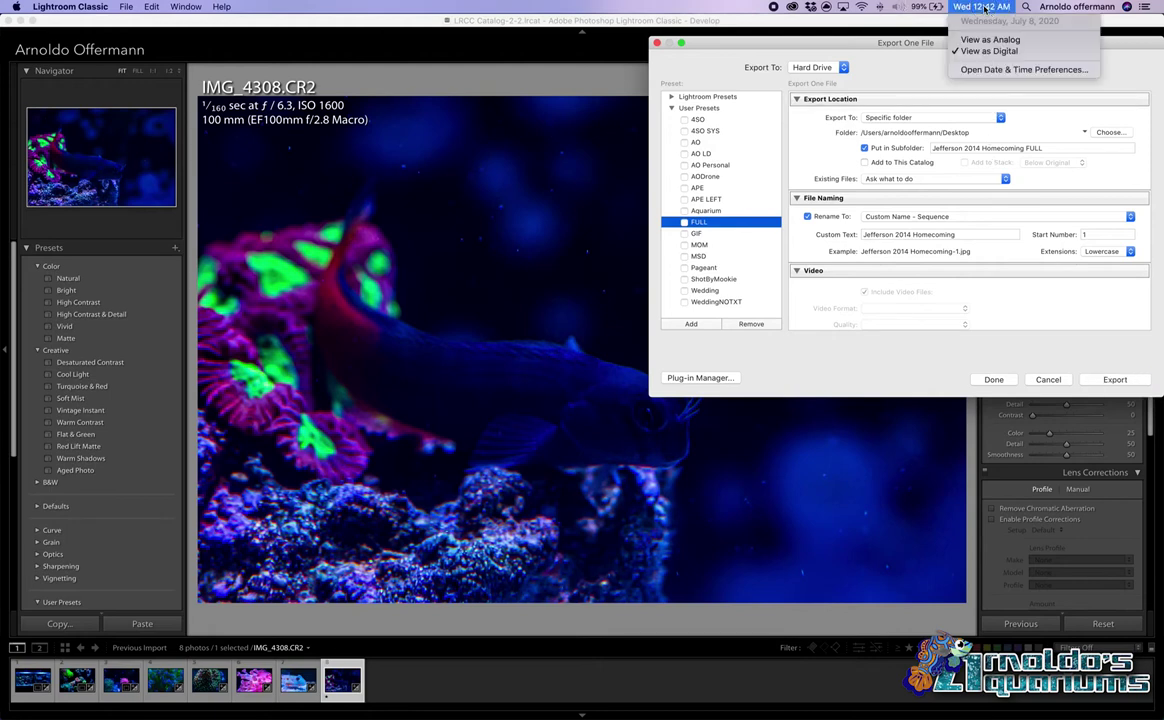
triple_click(969, 149)
text(Saltwater Reef - July 8 2020 F)
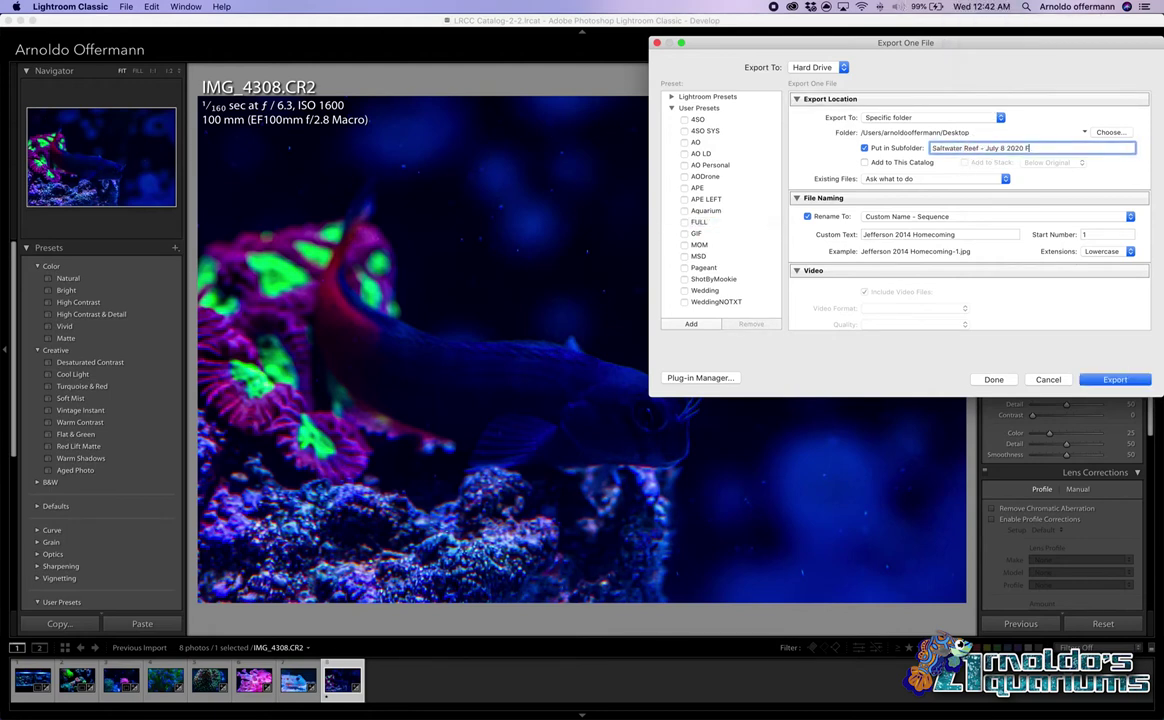
text(ULL)
key(Tab)
text(Saltwater Reef - July 8 2020)
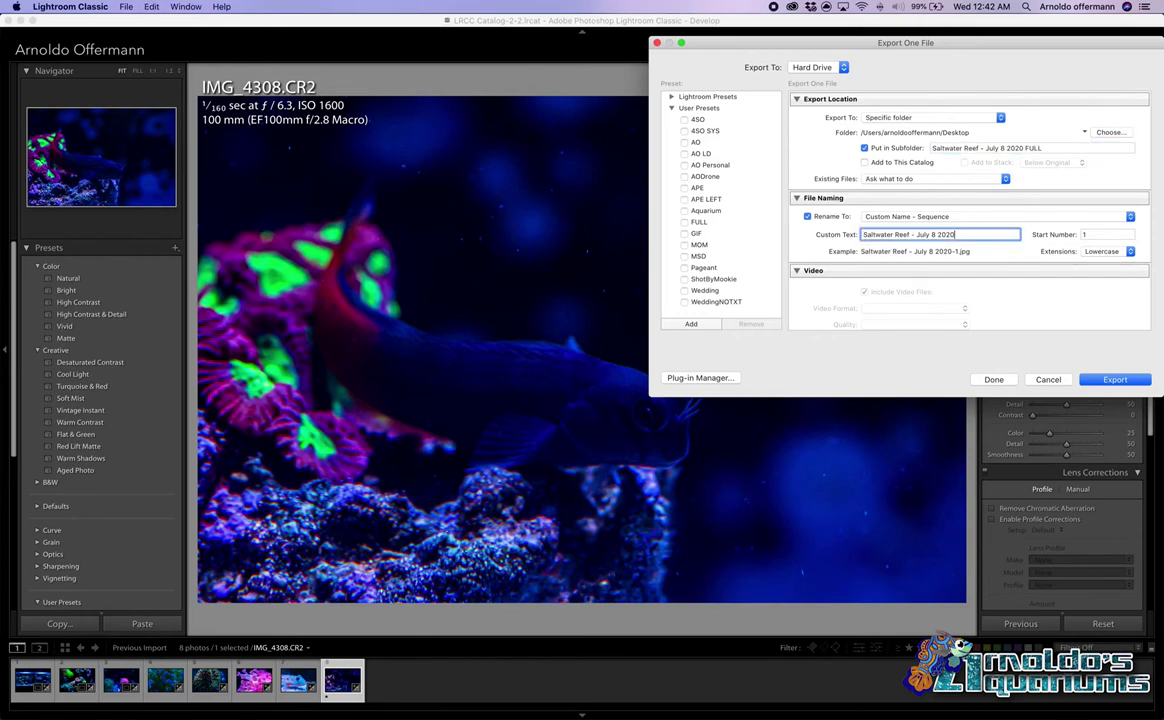
text(FULL)
key(Return)
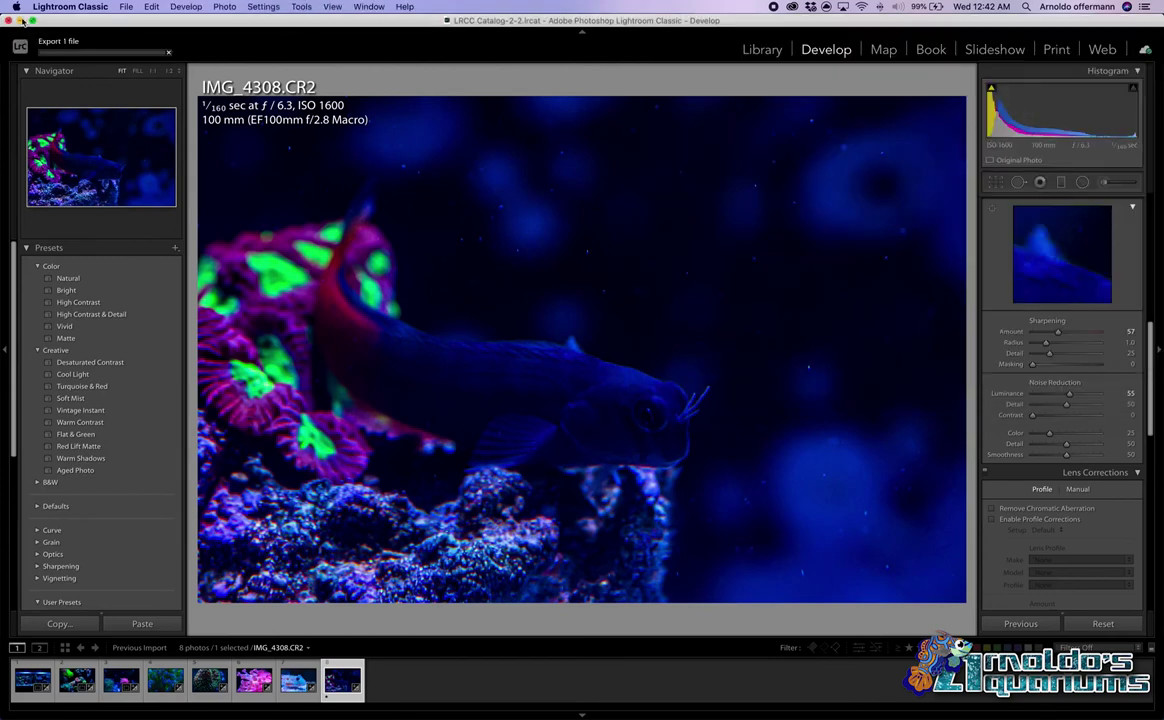
Load the Aquarium export preset with subfolder and custom file name 'Saltwater Reef - July 8 2020'
click(122, 7)
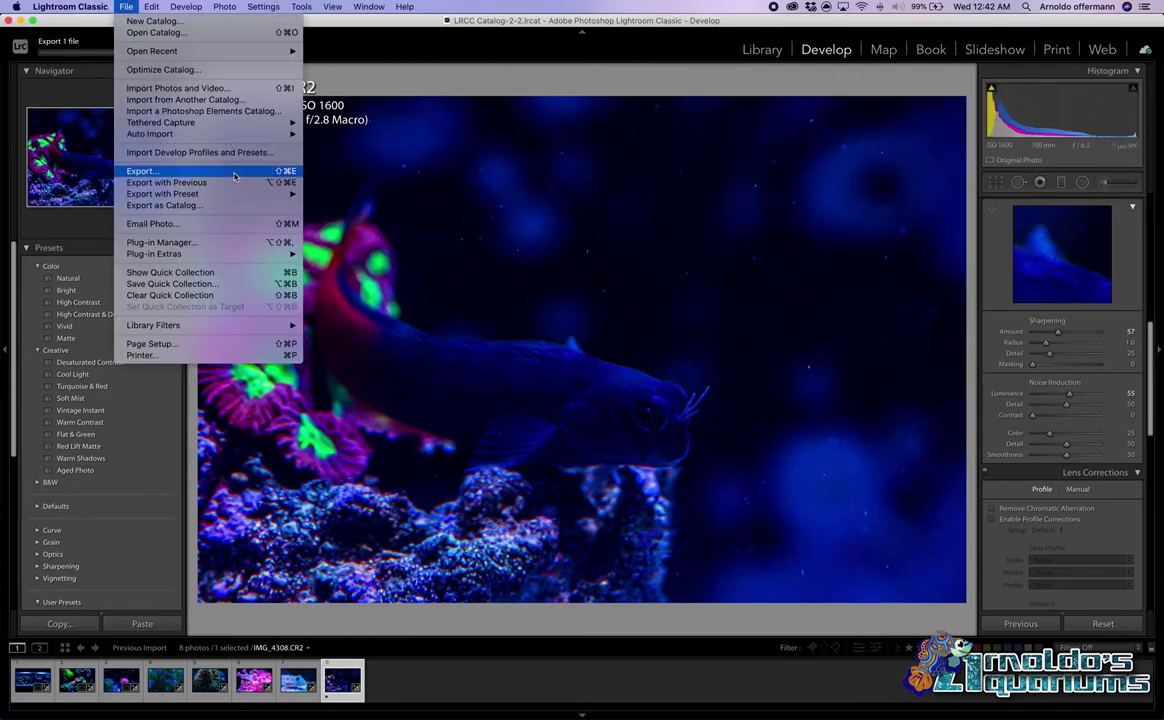
click(492, 245)
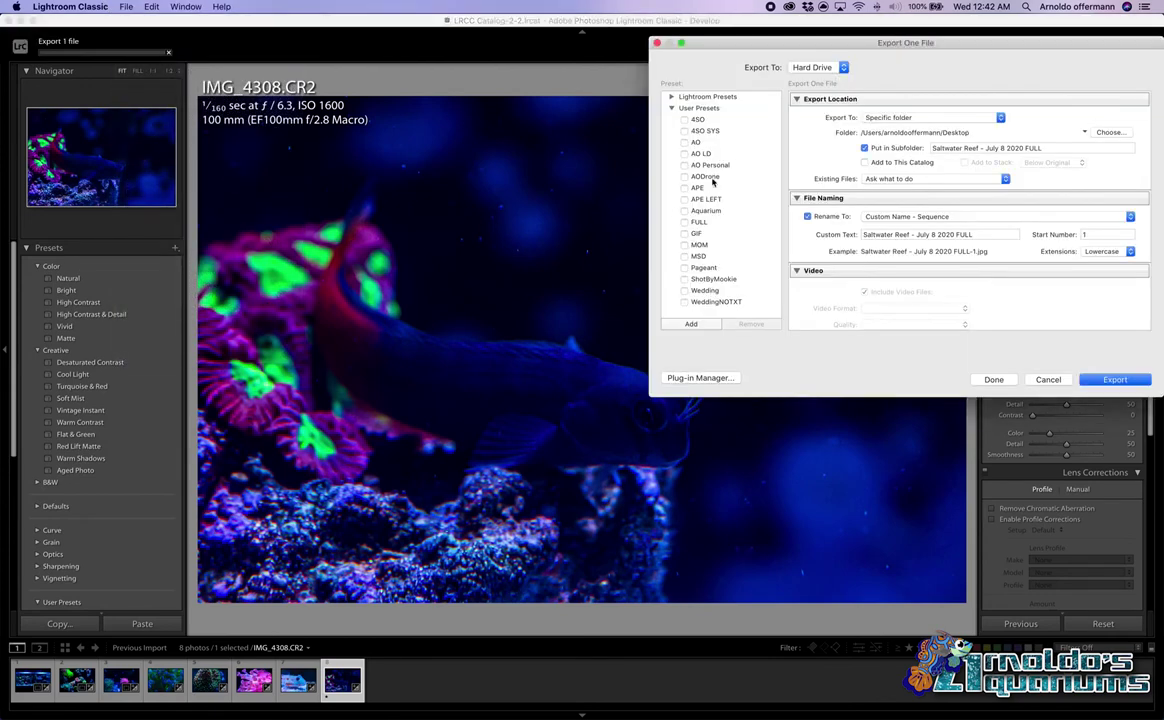
click(705, 210)
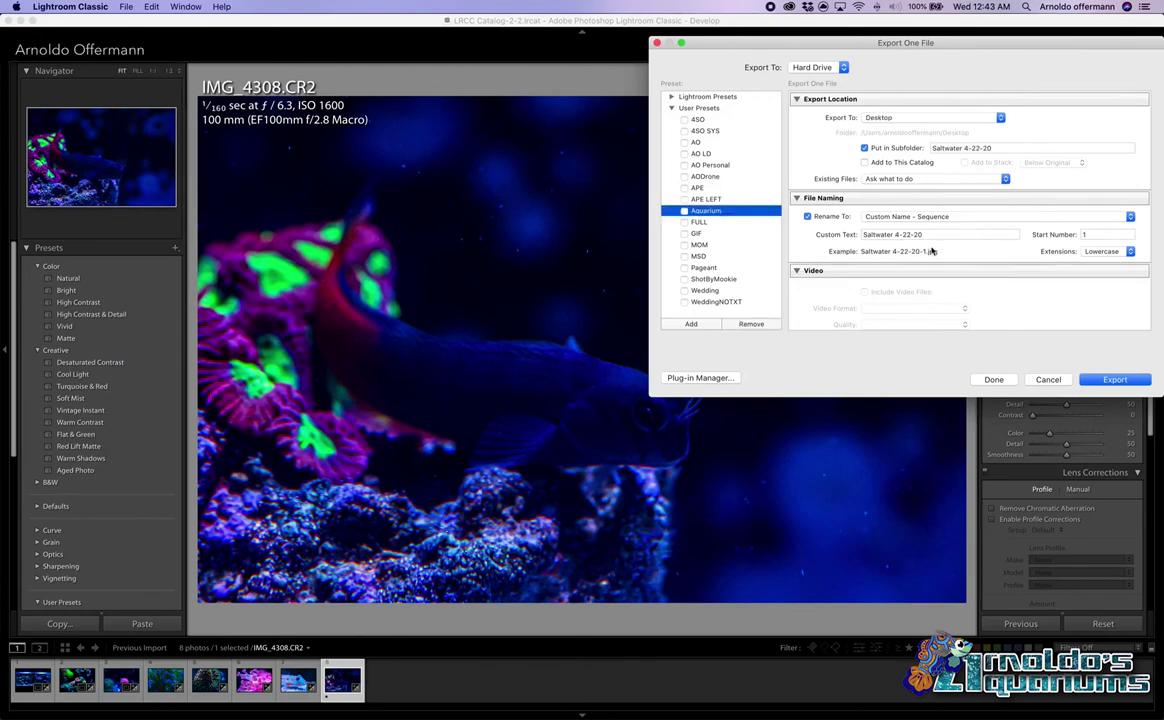
triple_click(960, 148)
text(Saltwater Reef - July 8 2020)
triple_click(921, 233)
text(Saltwater Reef - July 8 2020)
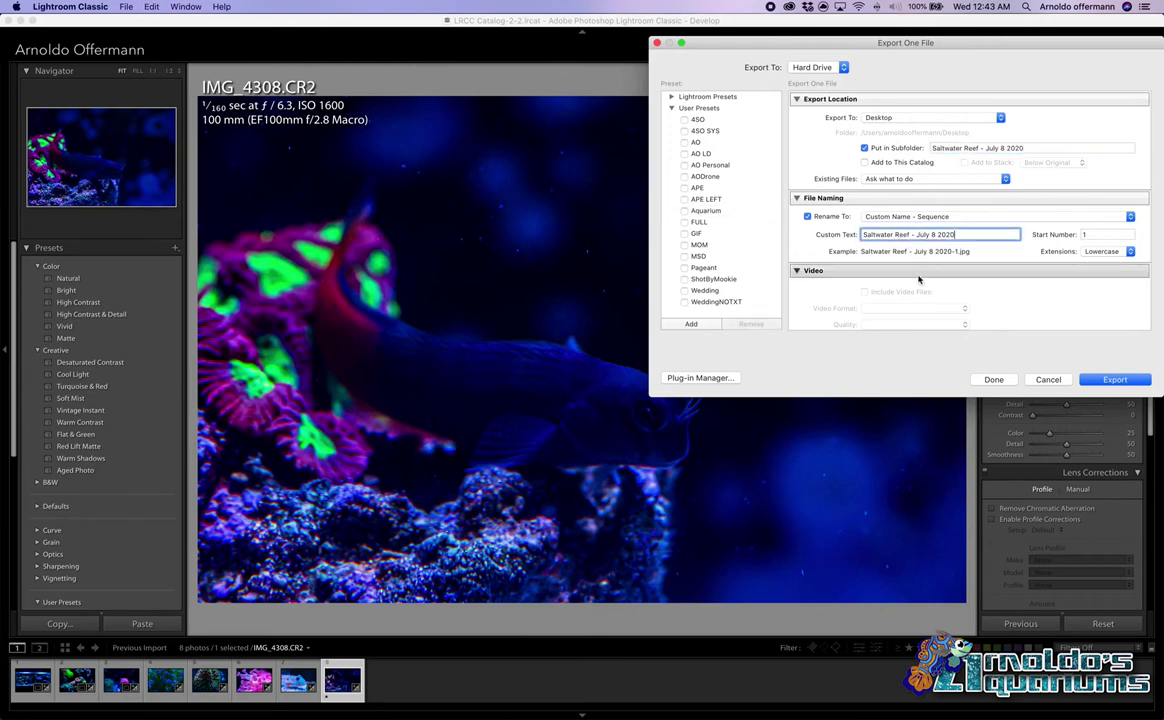
Scroll through the export settings to review quality-80 sRGB JPEG, 900 px, sharpening and Aquarium watermark
scroll(919, 280, down, 3)
scroll(905, 220, up, 2)
scroll(900, 210, down, 1)
scroll(909, 270, down, 2)
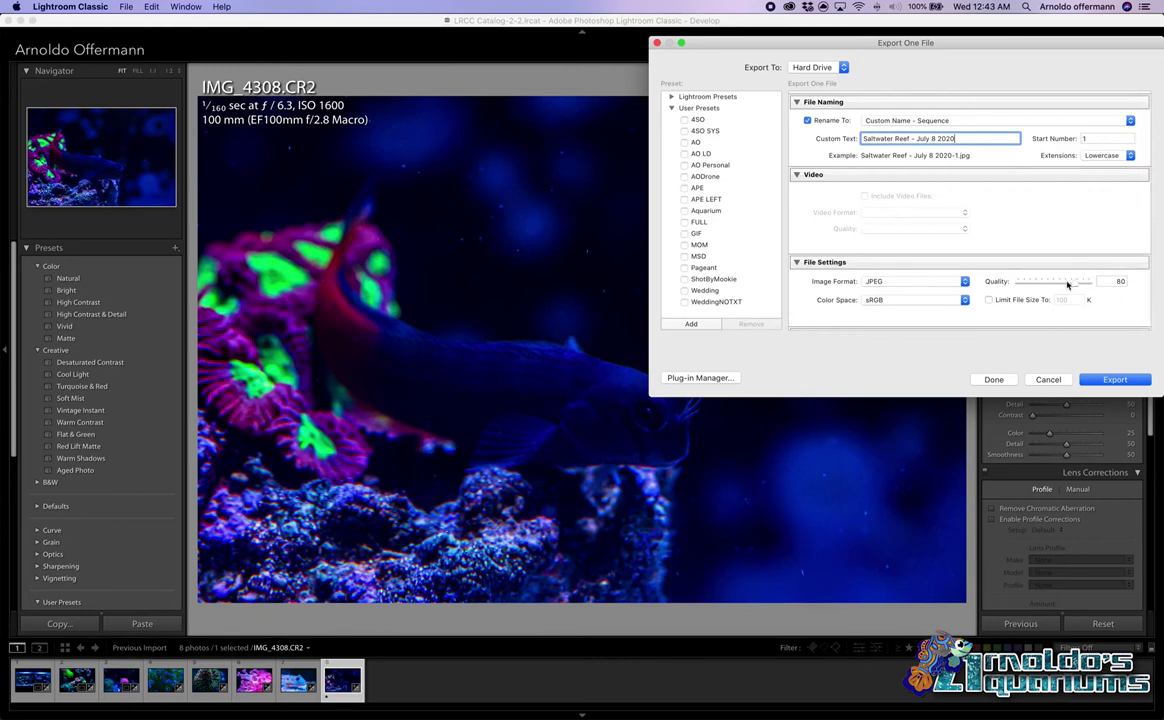
scroll(1067, 285, down, 5)
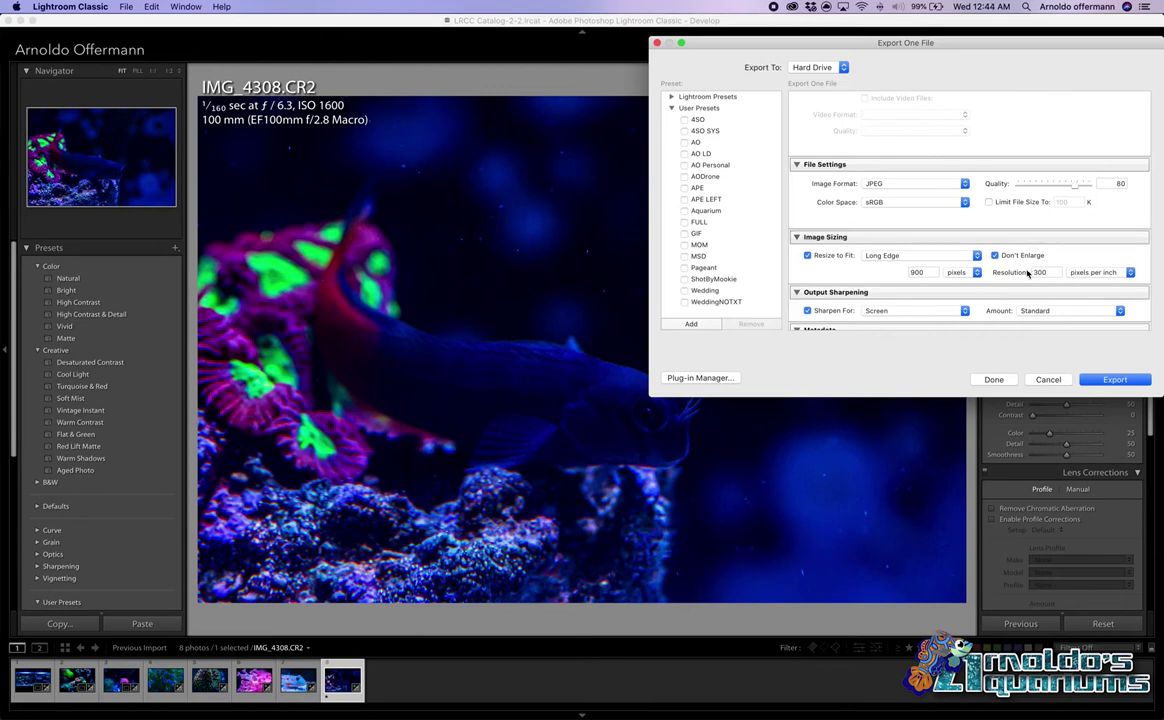
scroll(1030, 250, down, 2)
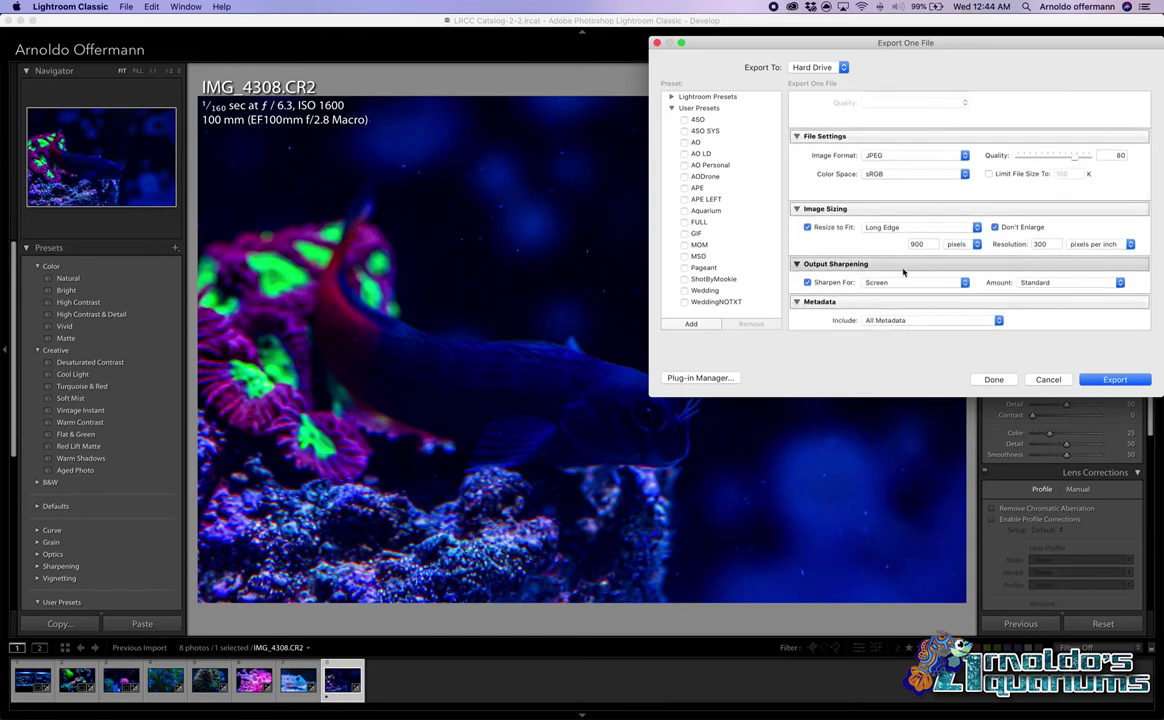
scroll(975, 265, down, 3)
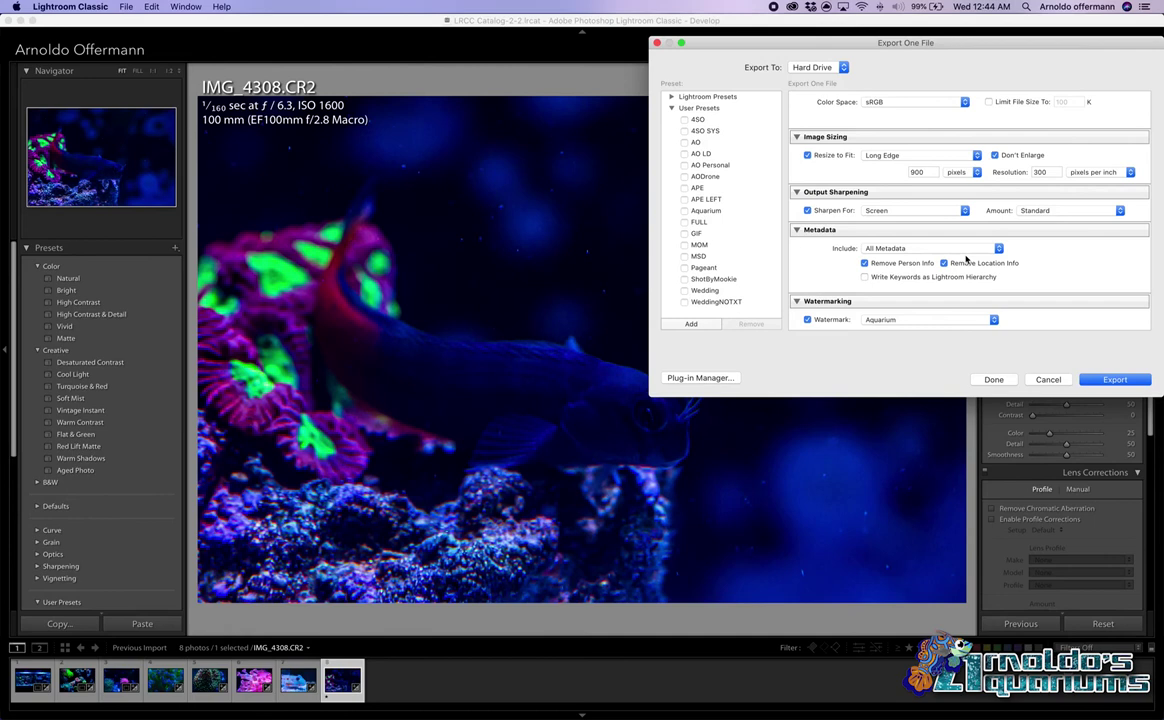
scroll(950, 270, down, 2)
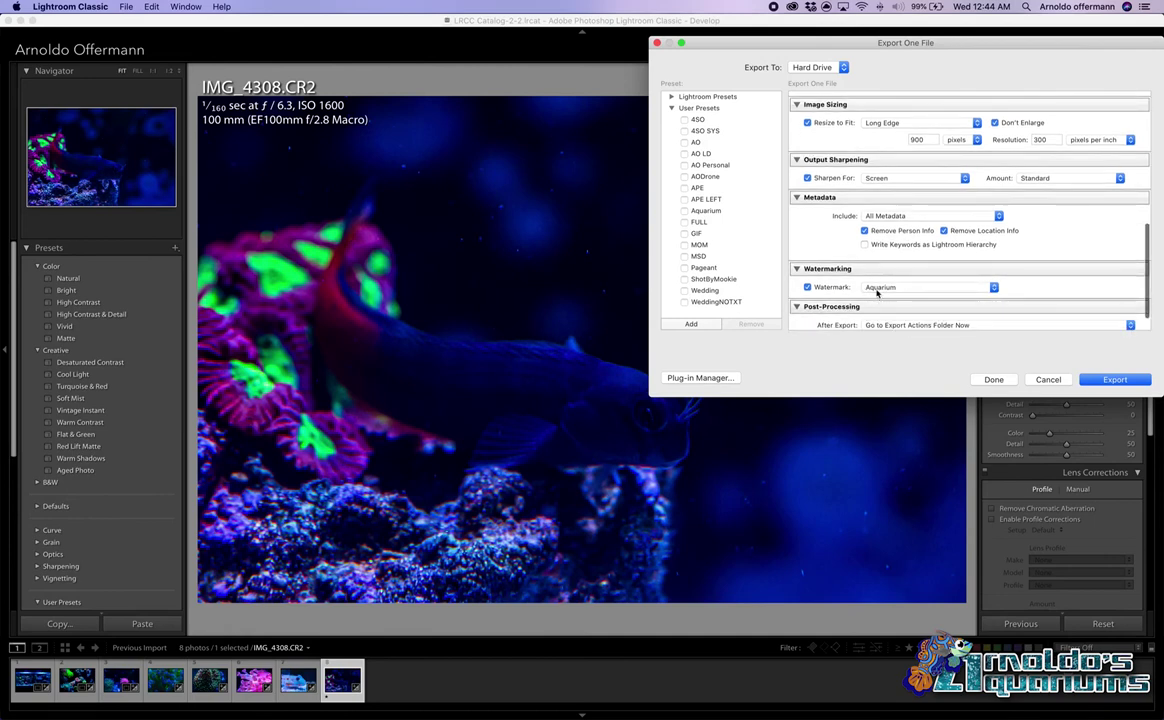
scroll(860, 295, down, 2)
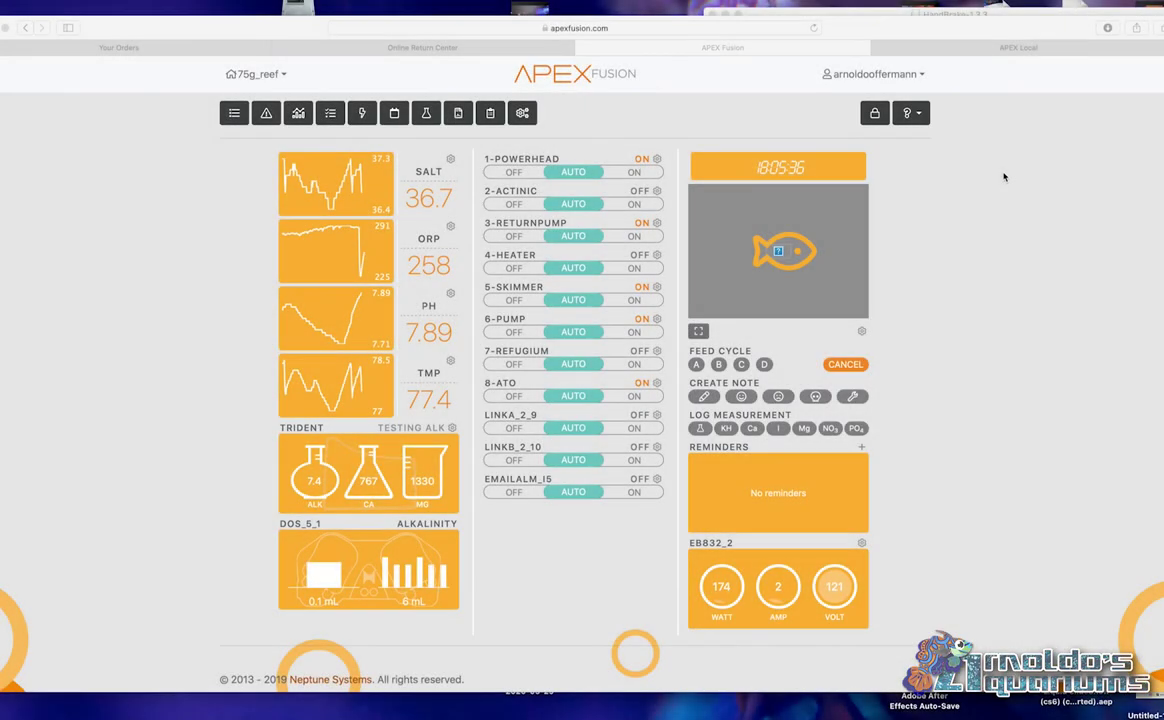
Launch the Grids app through a Spotlight search for 'grids'
key(super+space)
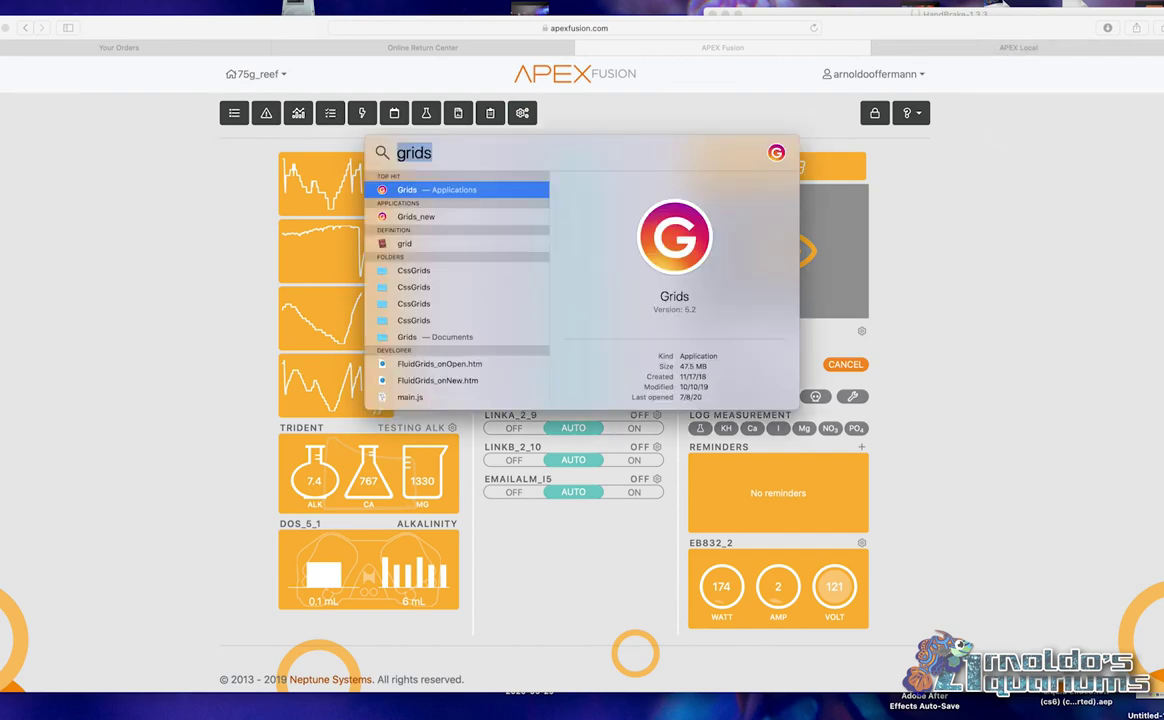
text(grids)
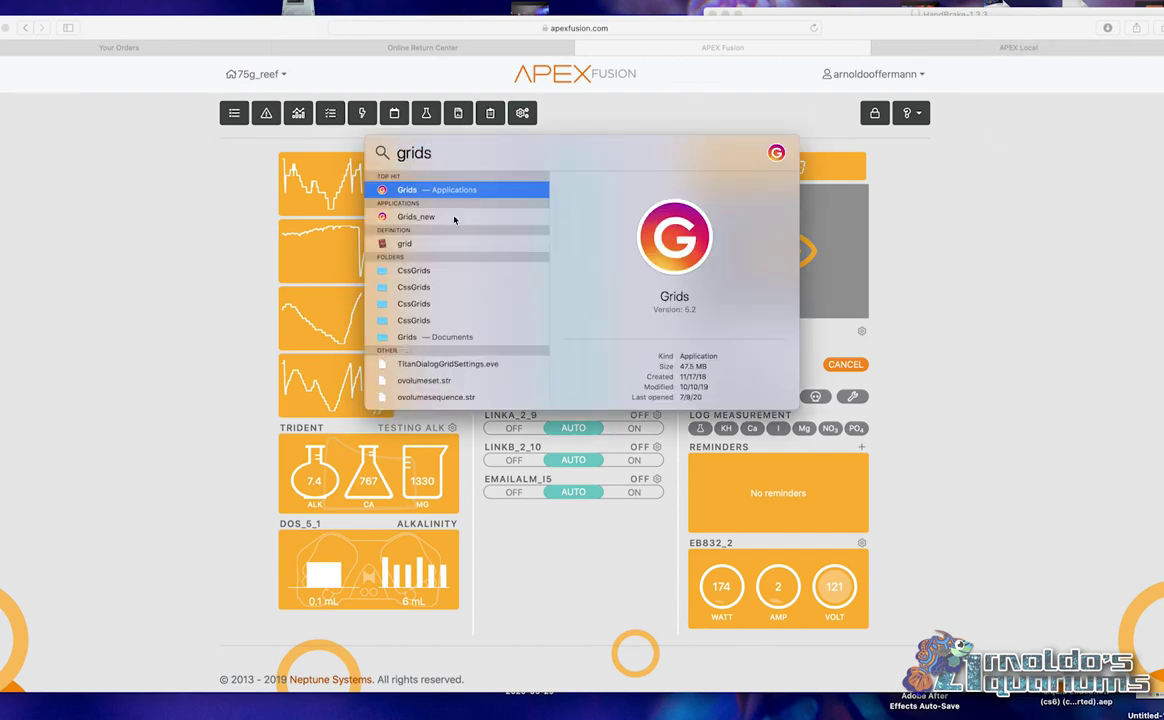
key(Return)
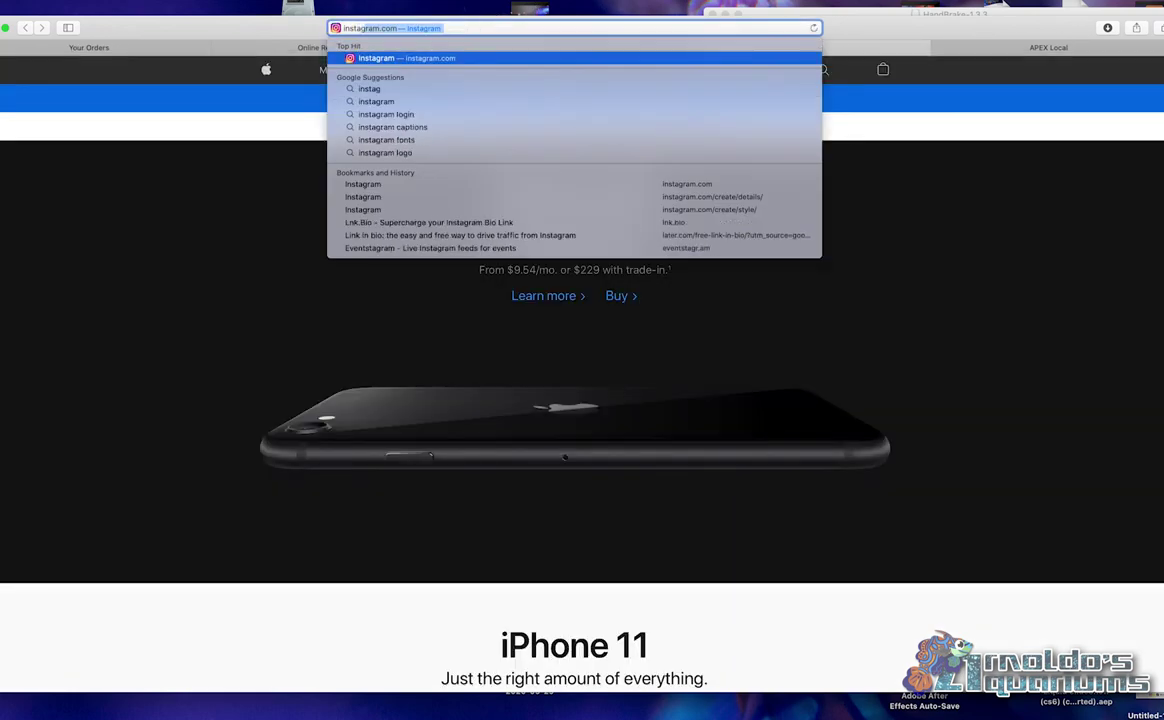
Load instagram.com under the Safari iOS iPhone user agent and start a new post
key(Return)
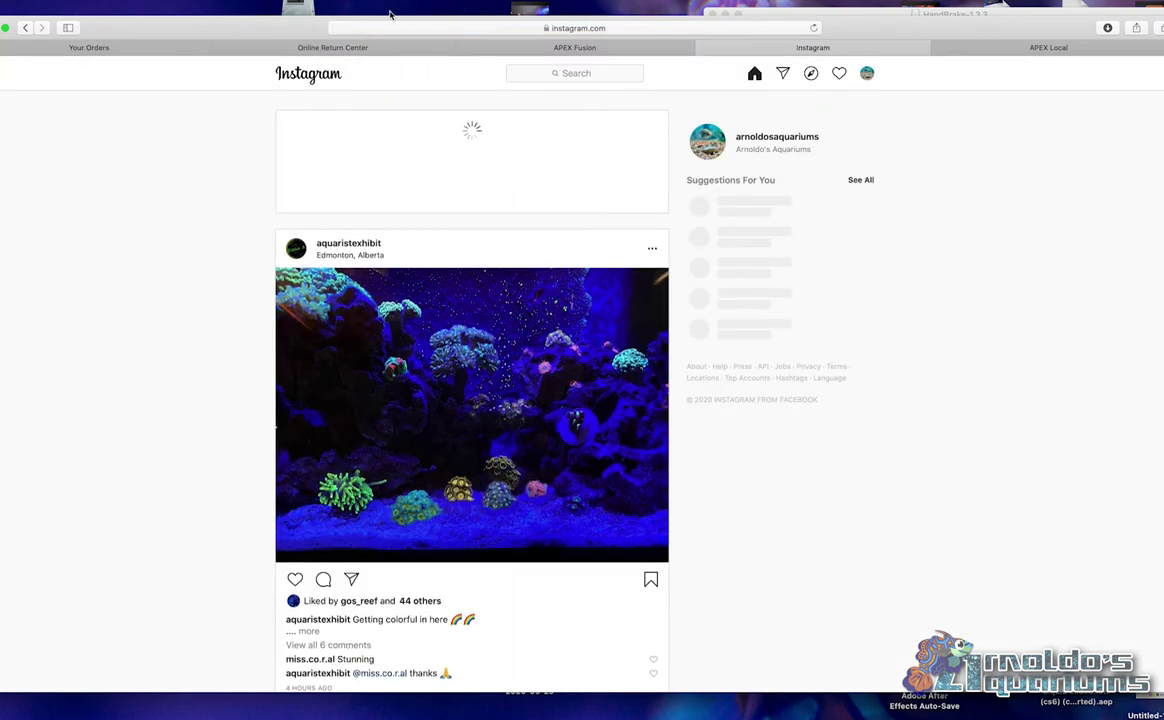
click(247, 2)
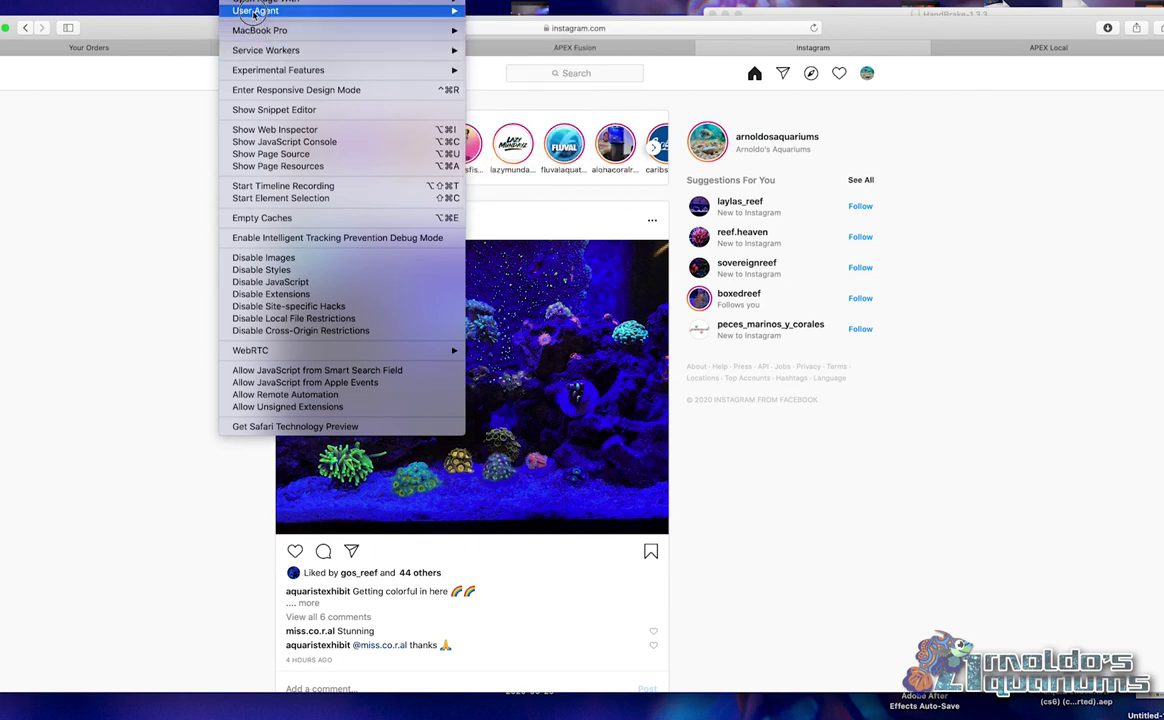
mouse_move(262, 12)
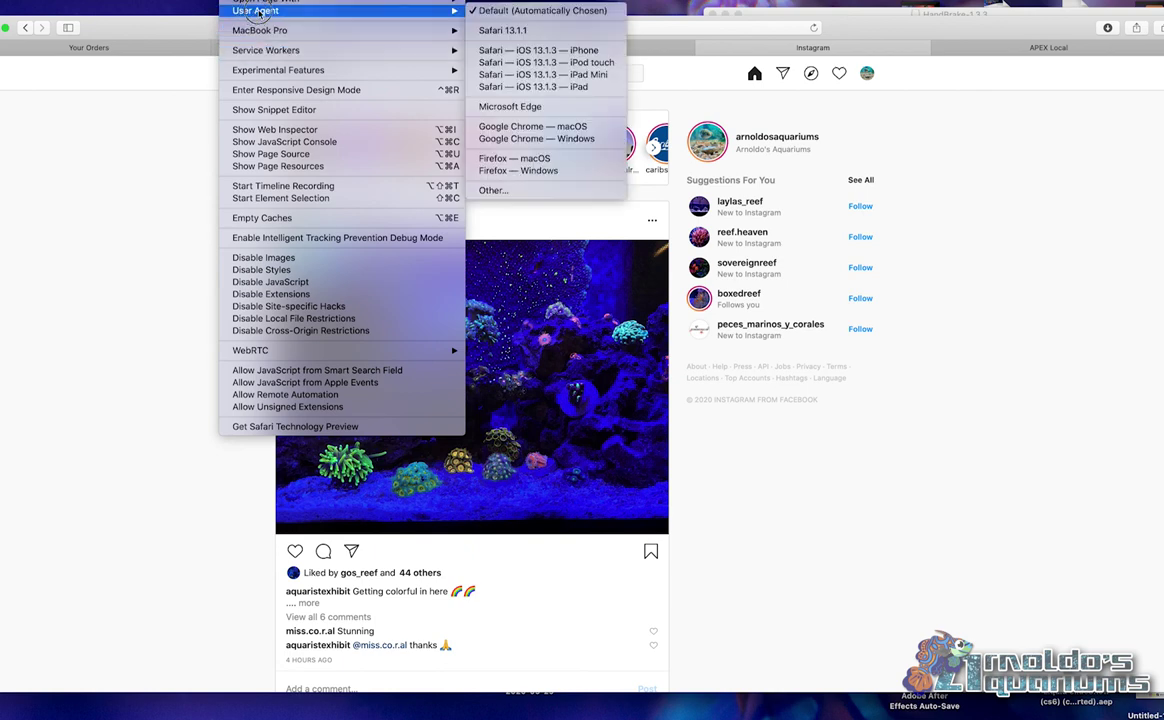
click(499, 50)
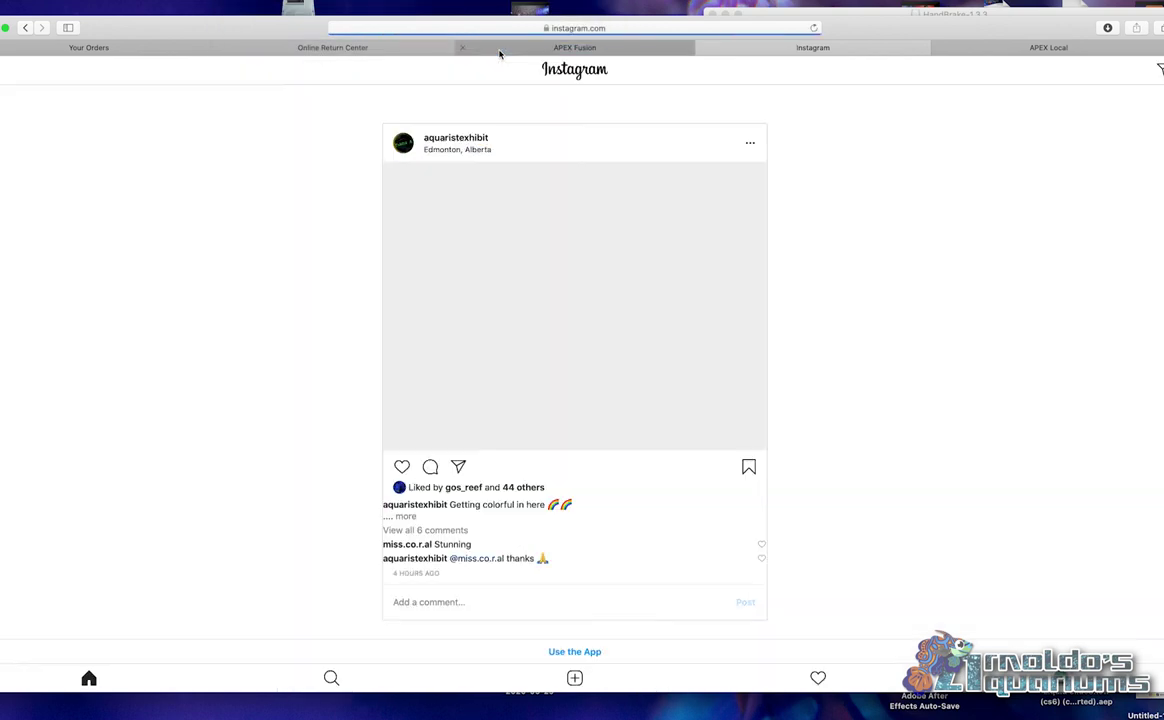
click(575, 678)
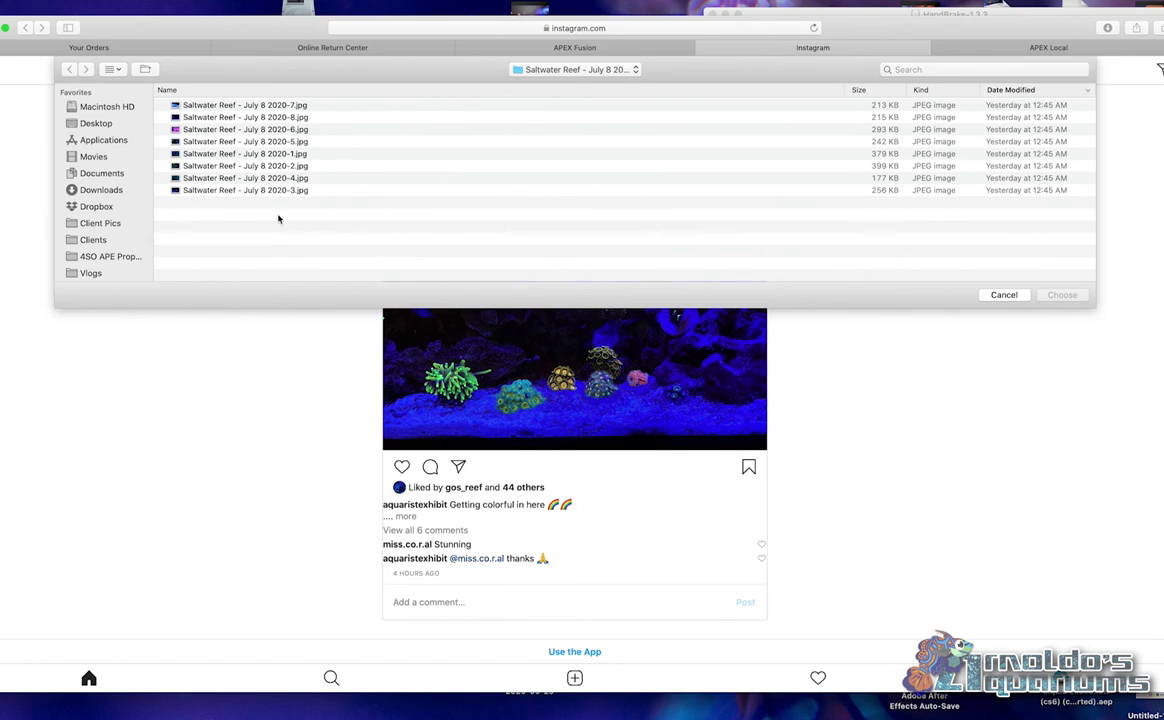
Pick the frogspawn close-up Saltwater Reef - July 8 2020-4.jpg for the post and skip cropping
click(277, 165)
key(space)
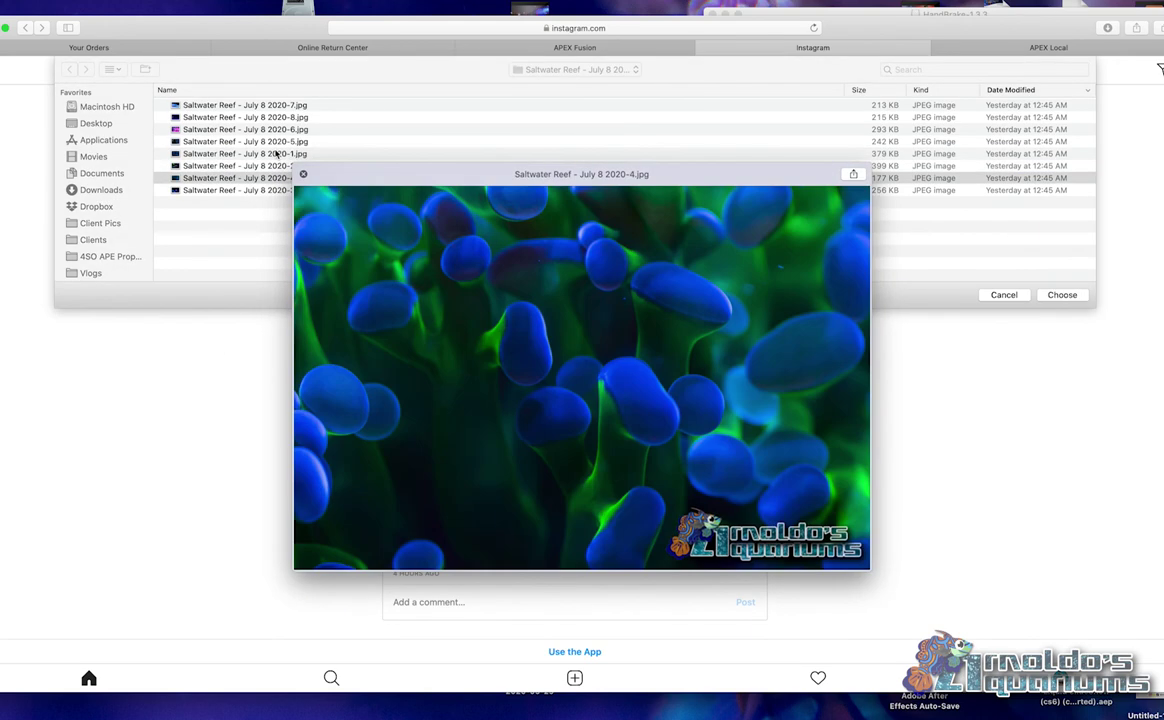
key(Down)
key(Up)
key(space)
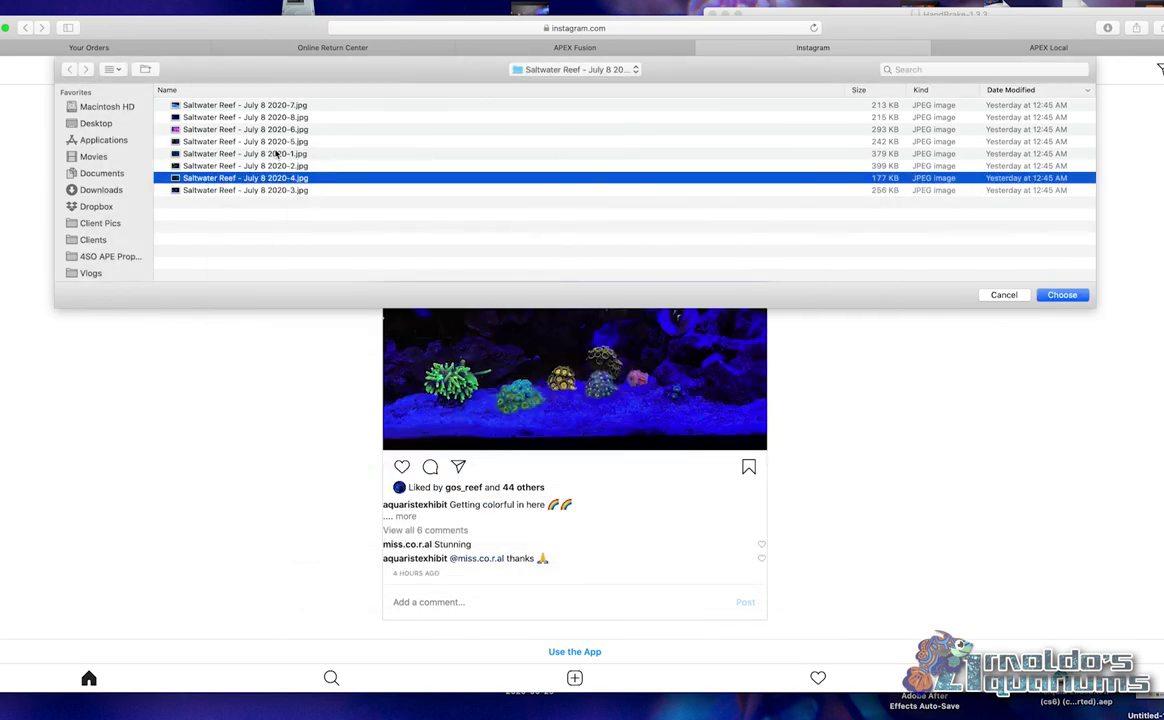
key(Return)
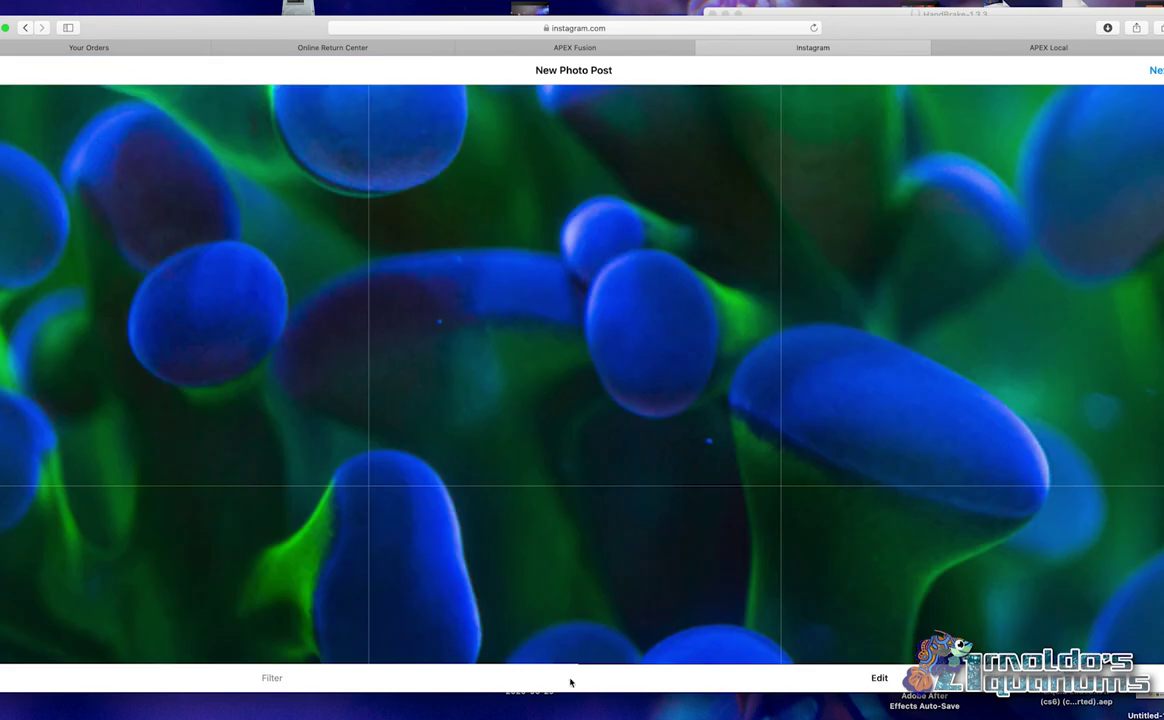
click(1152, 70)
Caption it 'Close-up of a very cool frogspawn! #coral' and share the post
click(70, 120)
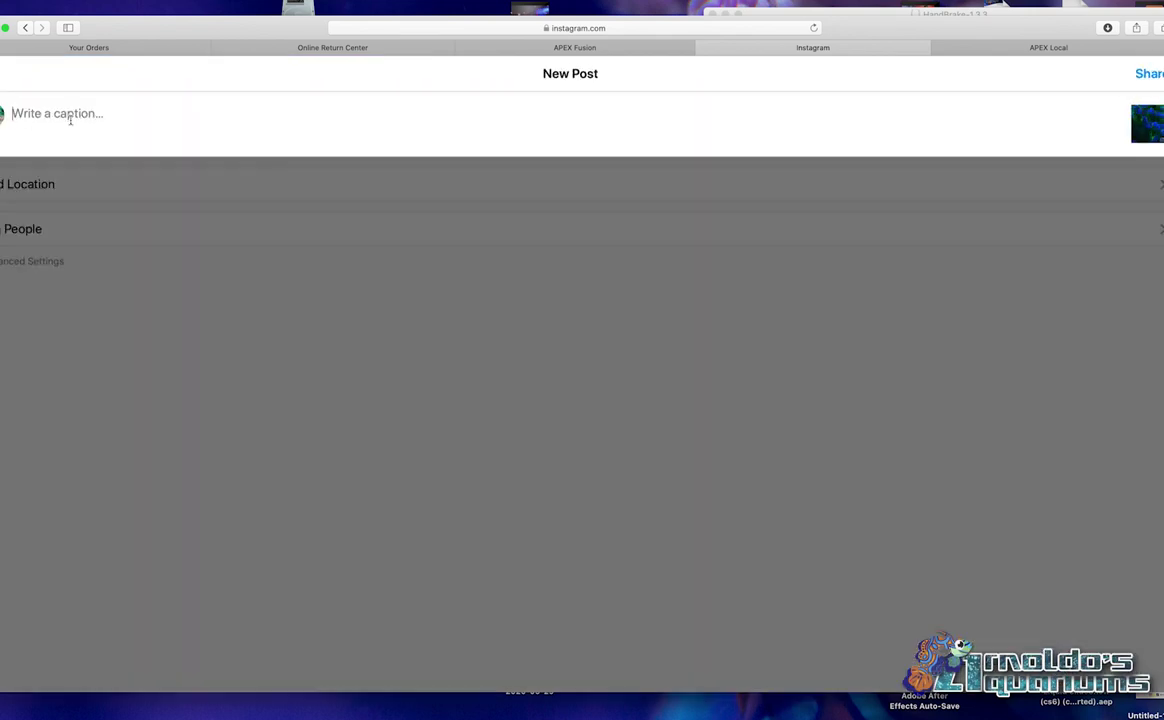
text(Close-up of a very cool frogspawn!)
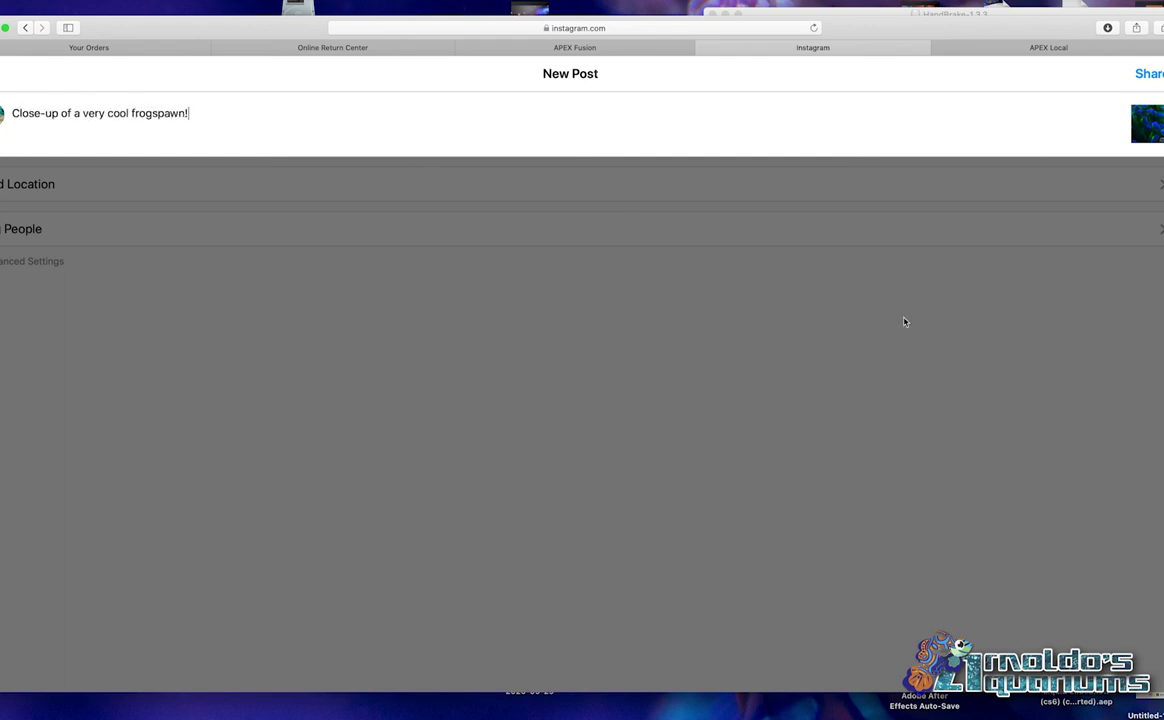
text( #coral)
click(887, 424)
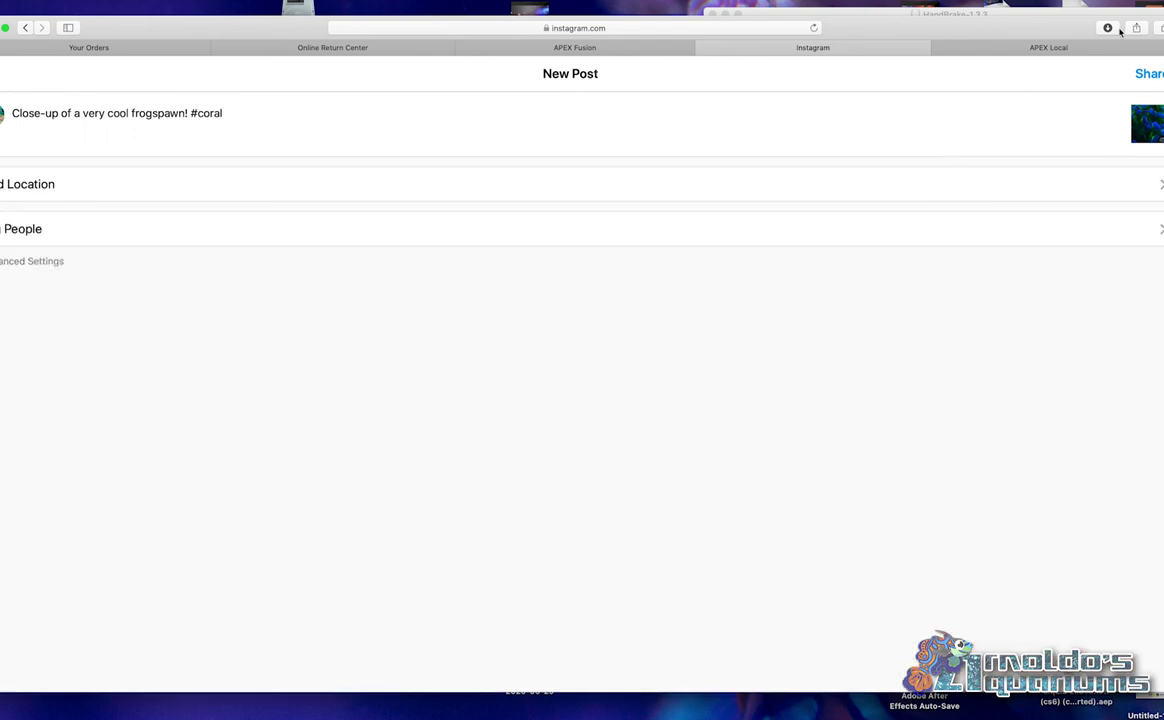
click(1148, 74)
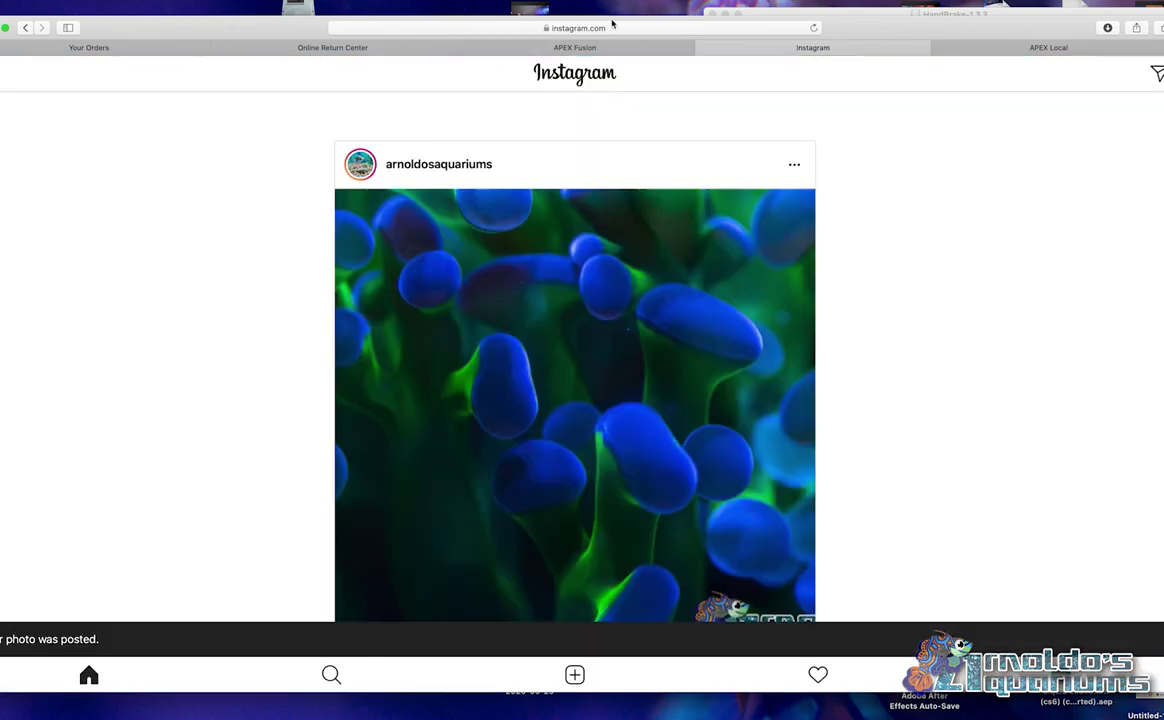
Open the profile to confirm the frogspawn photo leads the posts grid, then cancel a new post
click(424, 164)
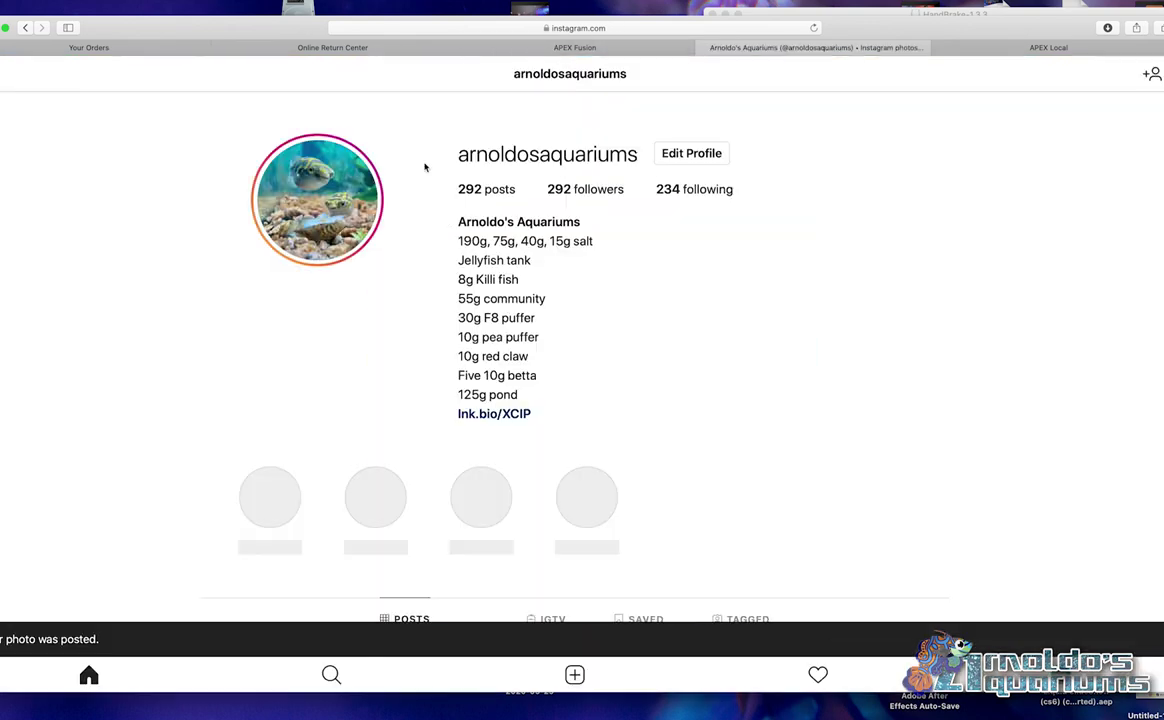
scroll(416, 161, down, 5)
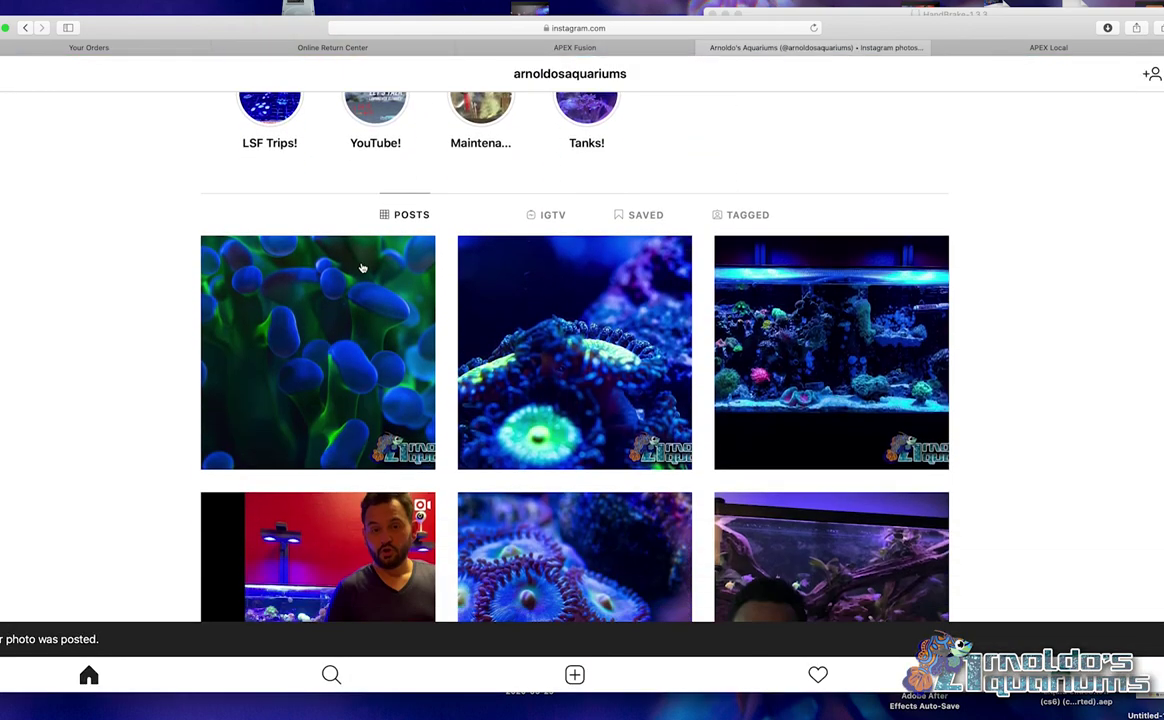
click(575, 675)
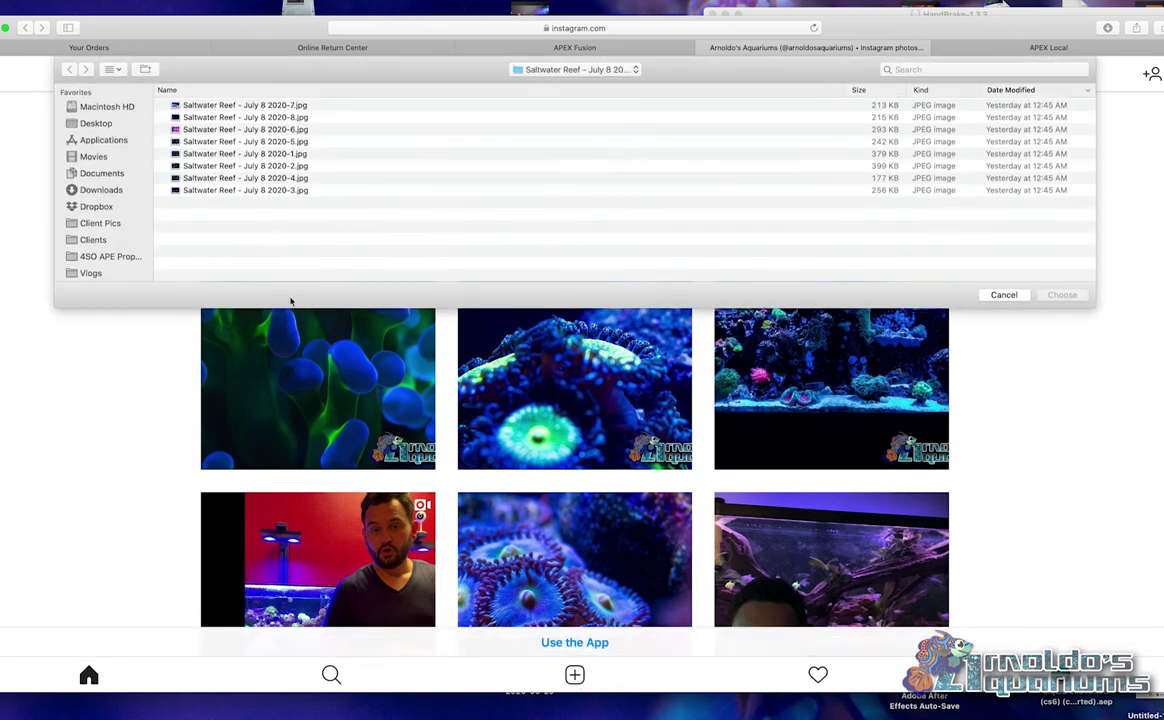
click(1002, 294)
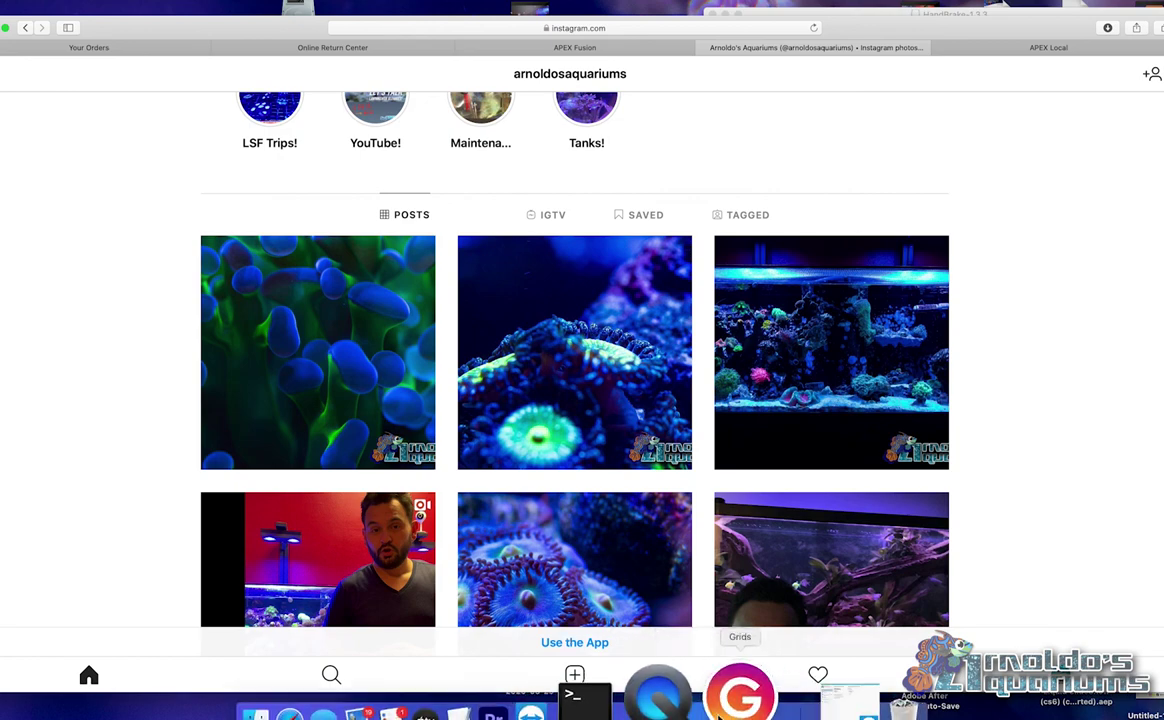
Bring the Grids app forward from the Dock to view the reef accounts' Instagram feed
click(741, 697)
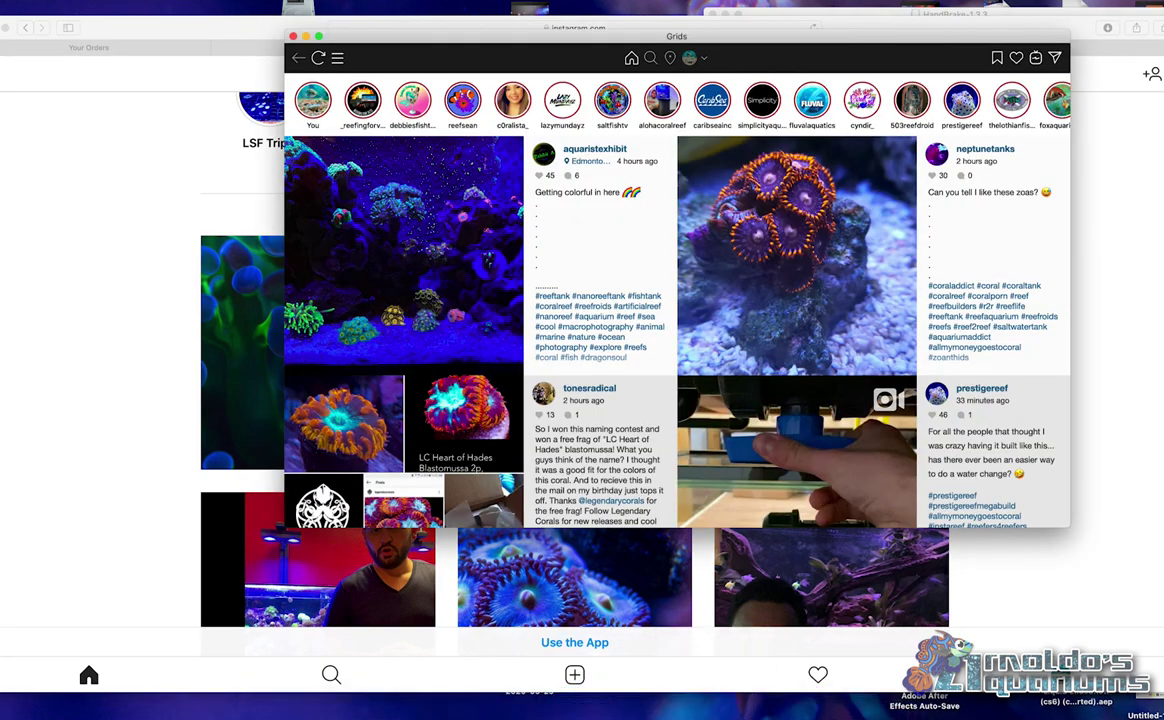